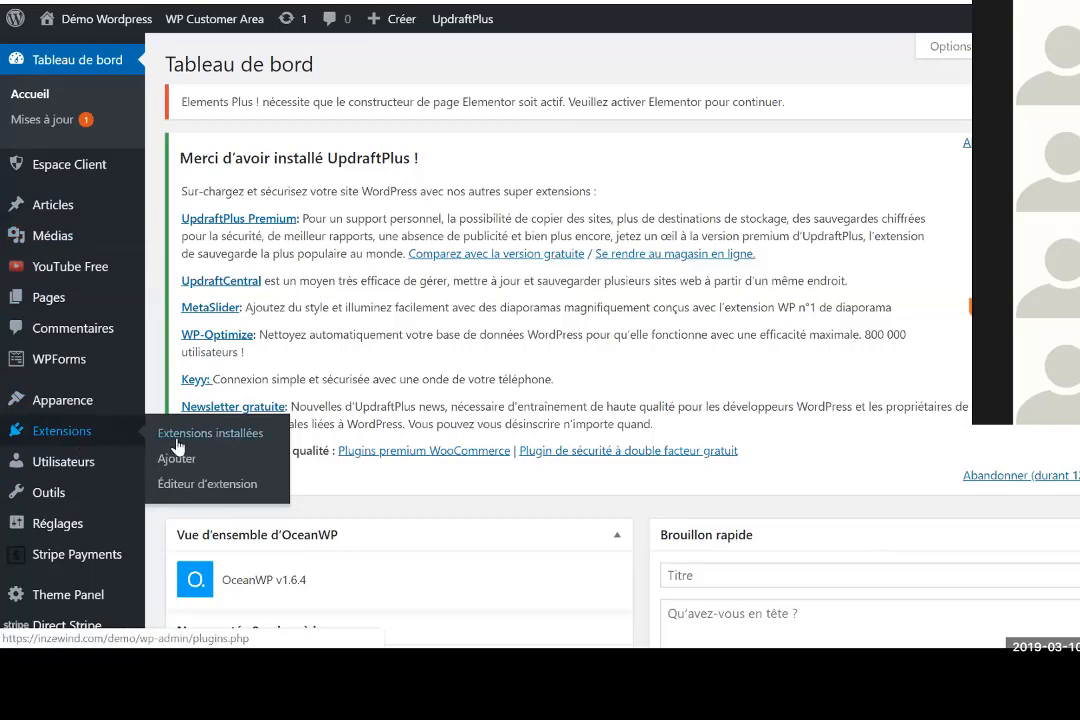
Find the Elementor Page Builder extension by searching for "elementor" among the available extensions, then install and activate it
{"action": "left_click", "coordinate": [178, 459]}
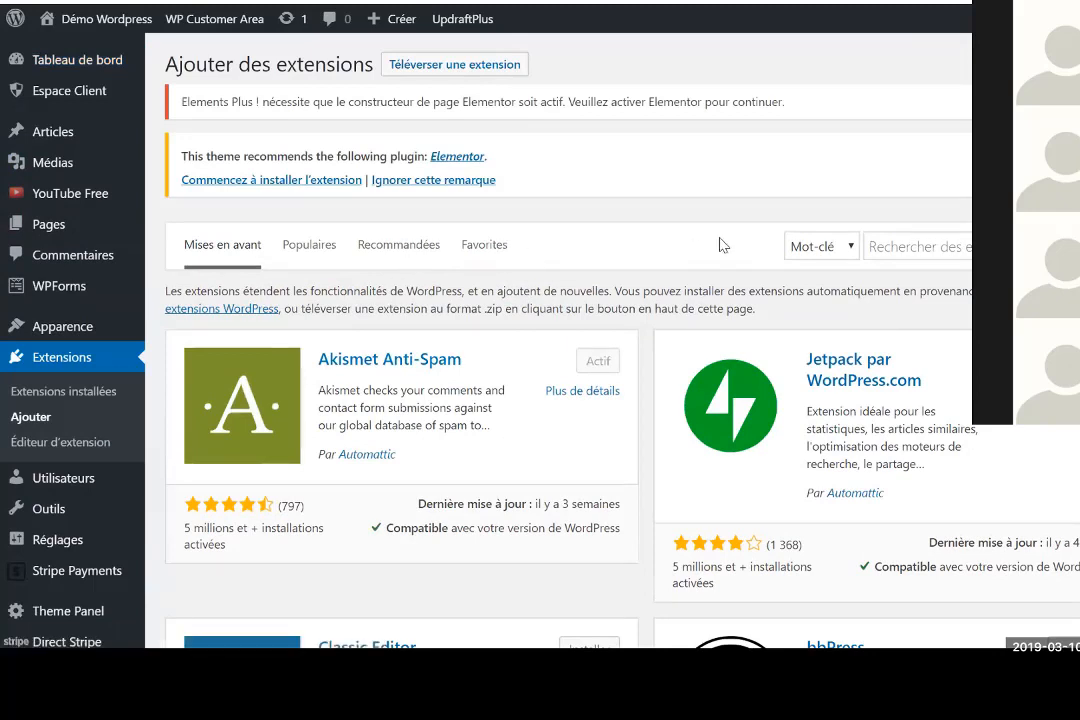
{"action": "left_click", "coordinate": [901, 245]}
{"action": "type", "text": "elementor"}
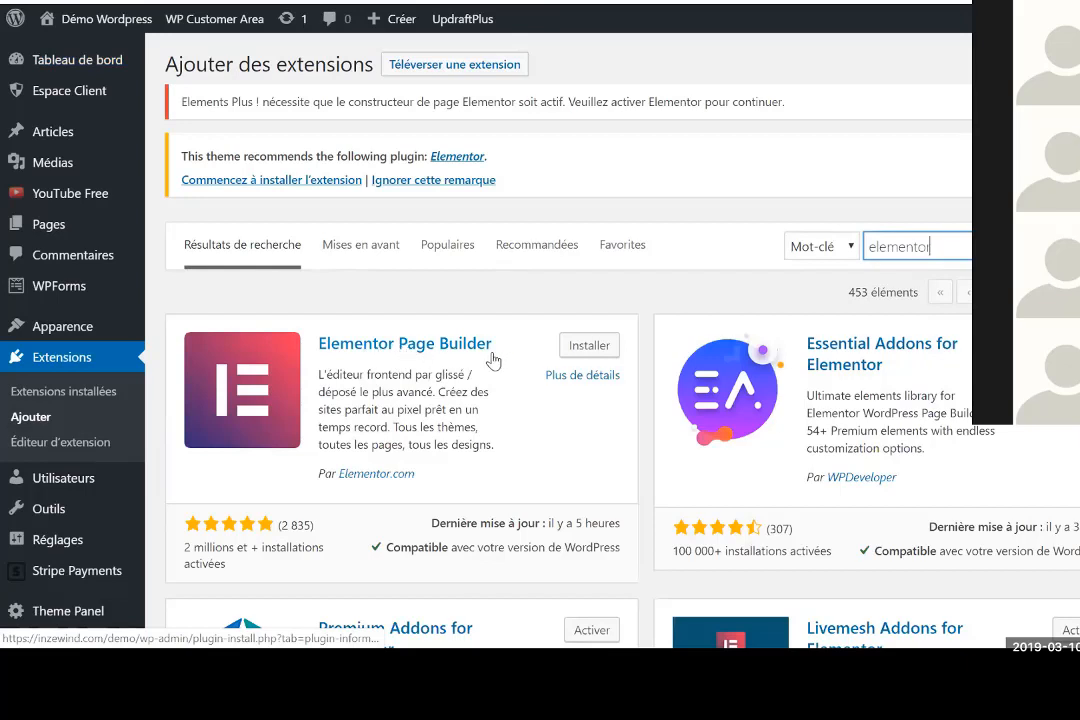
{"action": "left_click", "coordinate": [580, 347]}
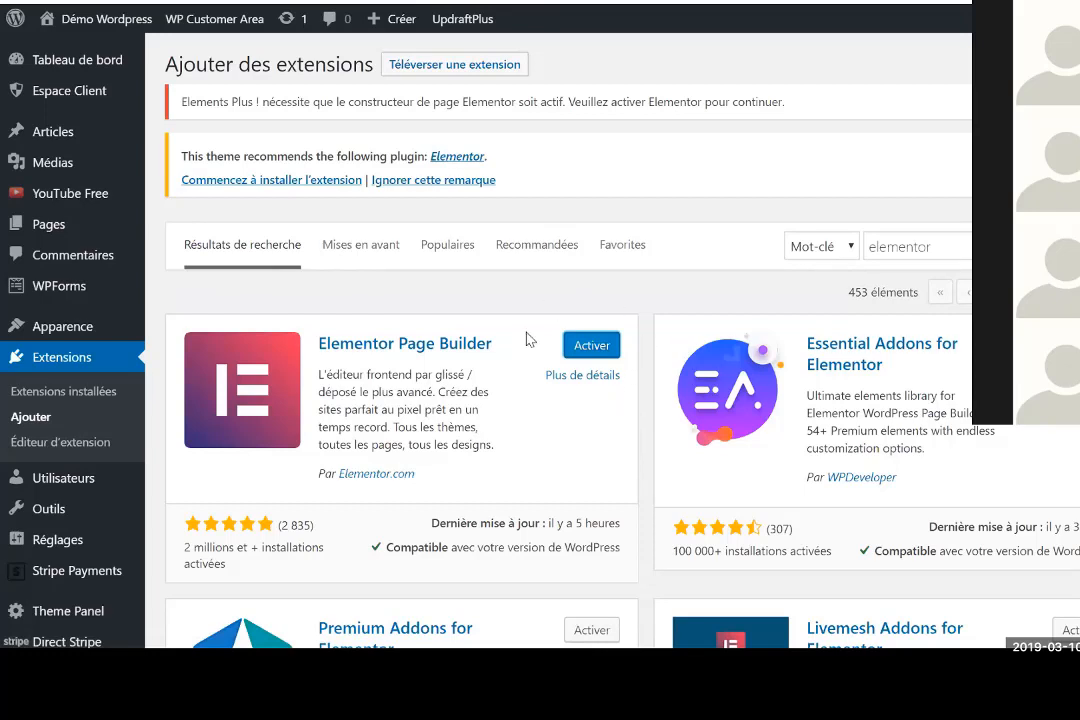
{"action": "left_click", "coordinate": [592, 346]}
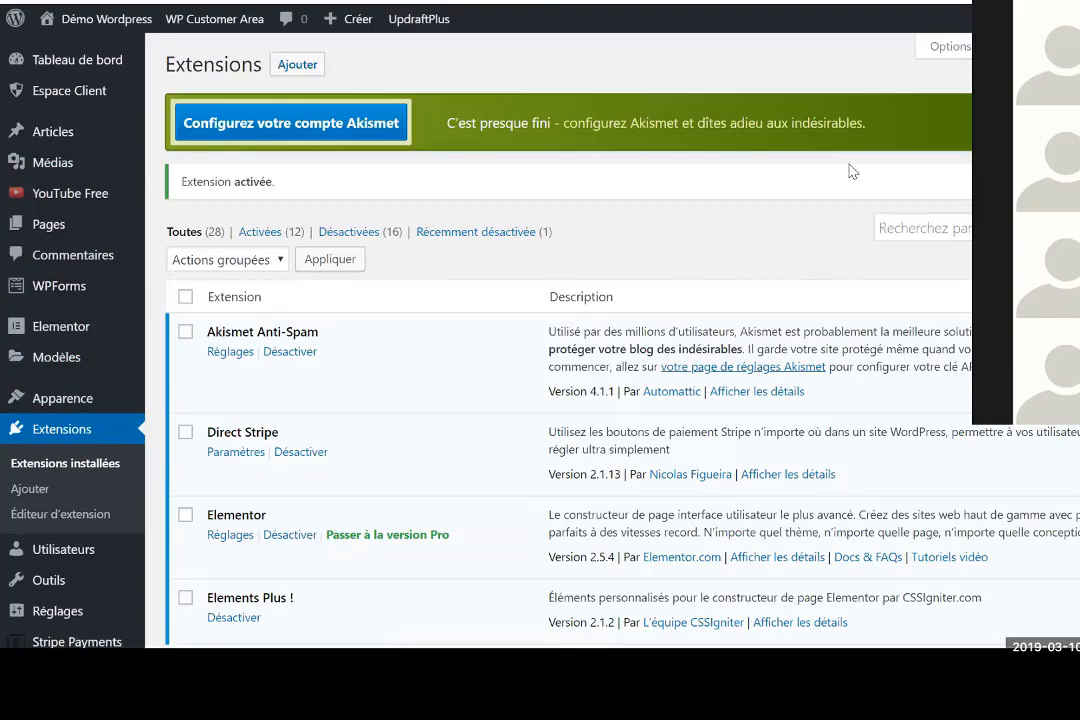
Look through the installed extensions and open Elementor's details to read its description
{"action": "scroll", "coordinate": [610, 400], "scroll_direction": "down", "scroll_amount": 10}
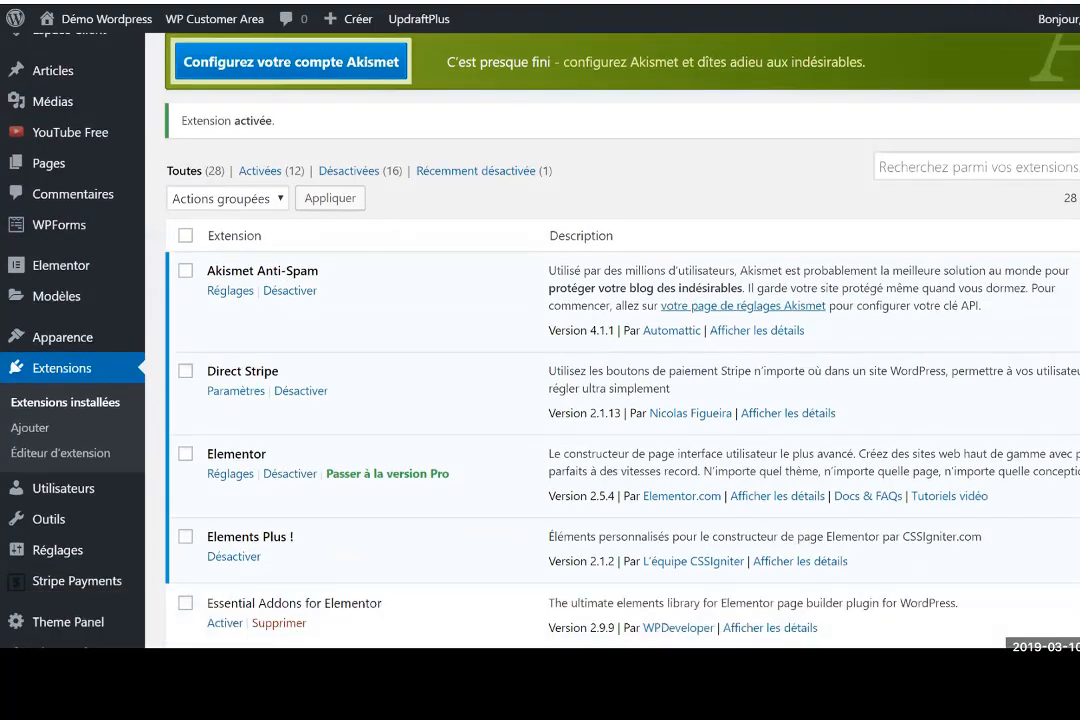
{"action": "scroll", "coordinate": [610, 400], "scroll_direction": "down", "scroll_amount": 8}
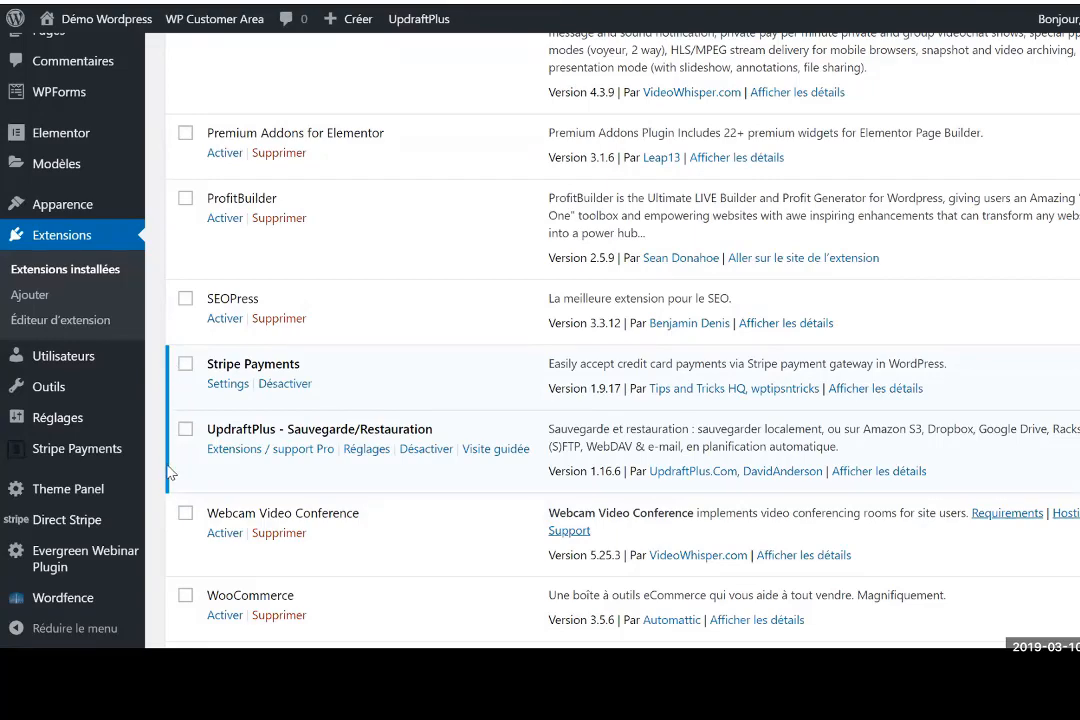
{"action": "scroll", "coordinate": [395, 193], "scroll_direction": "up", "scroll_amount": 5}
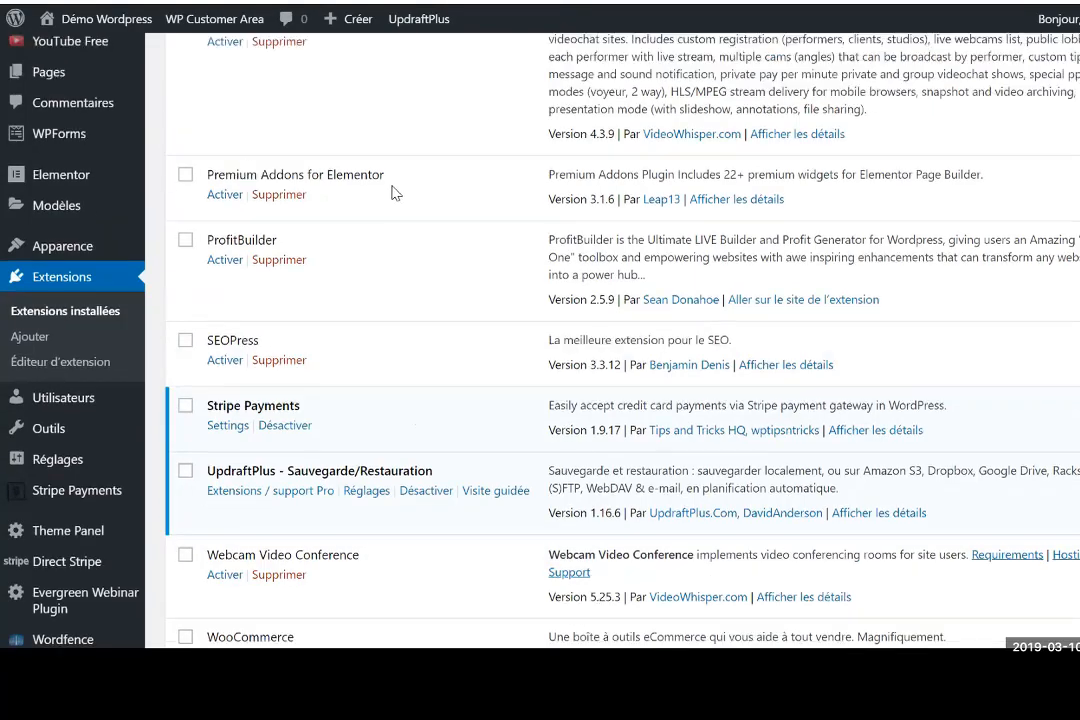
{"action": "scroll", "coordinate": [395, 193], "scroll_direction": "up", "scroll_amount": 5}
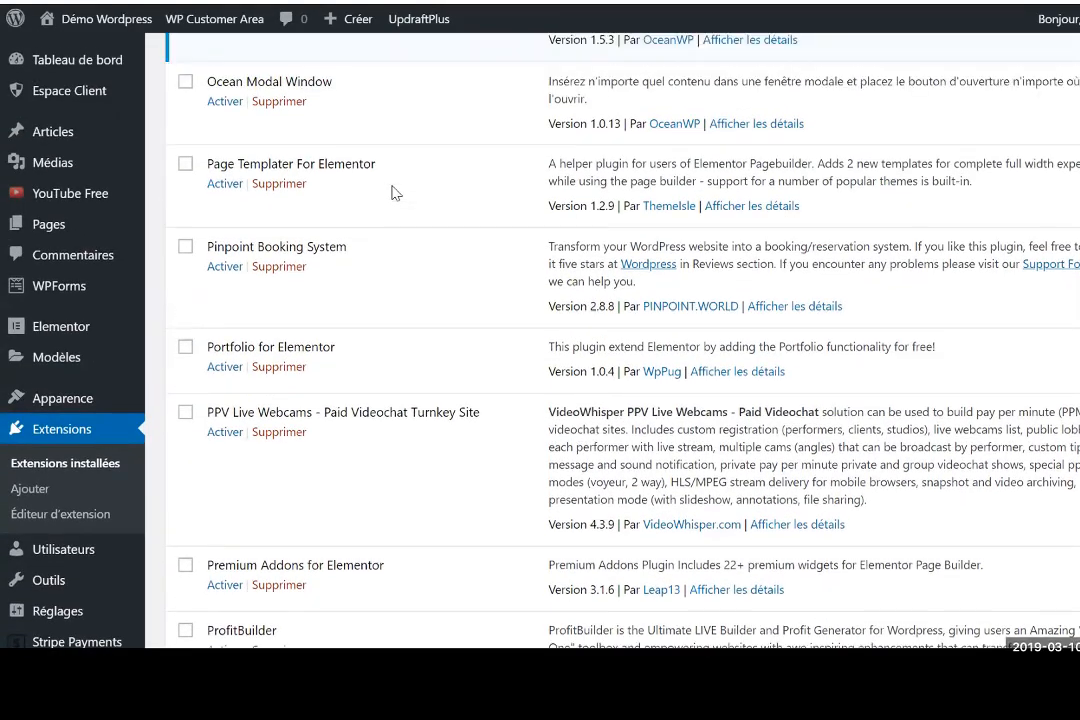
{"action": "scroll", "coordinate": [395, 193], "scroll_direction": "up", "scroll_amount": 4}
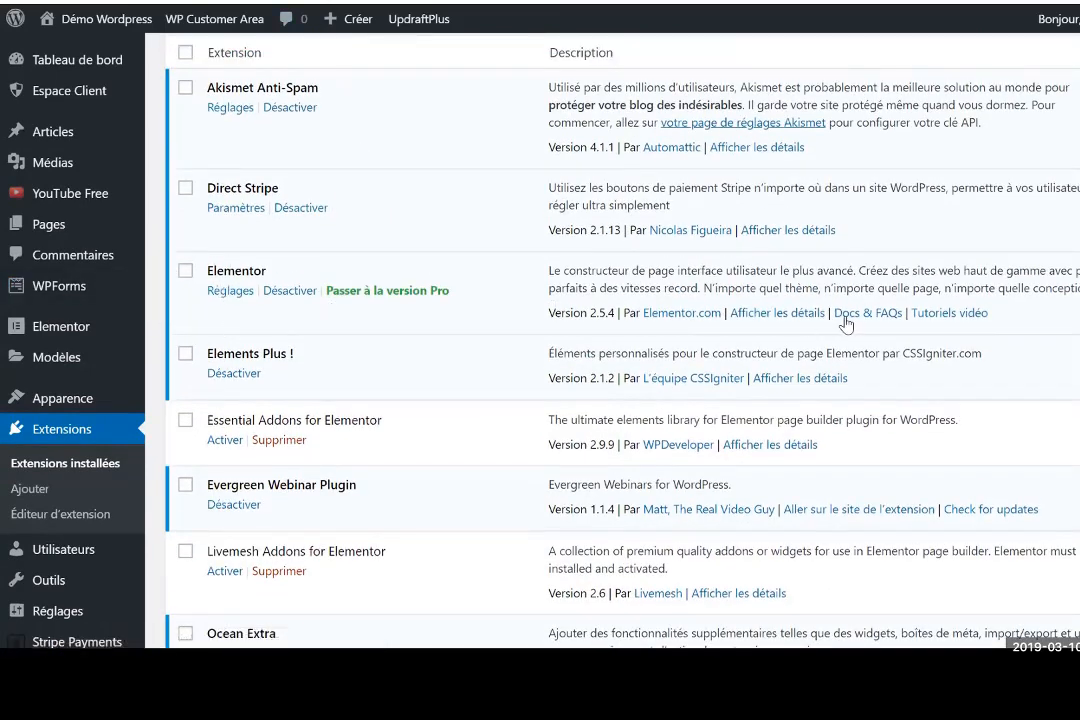
{"action": "left_click", "coordinate": [779, 315]}
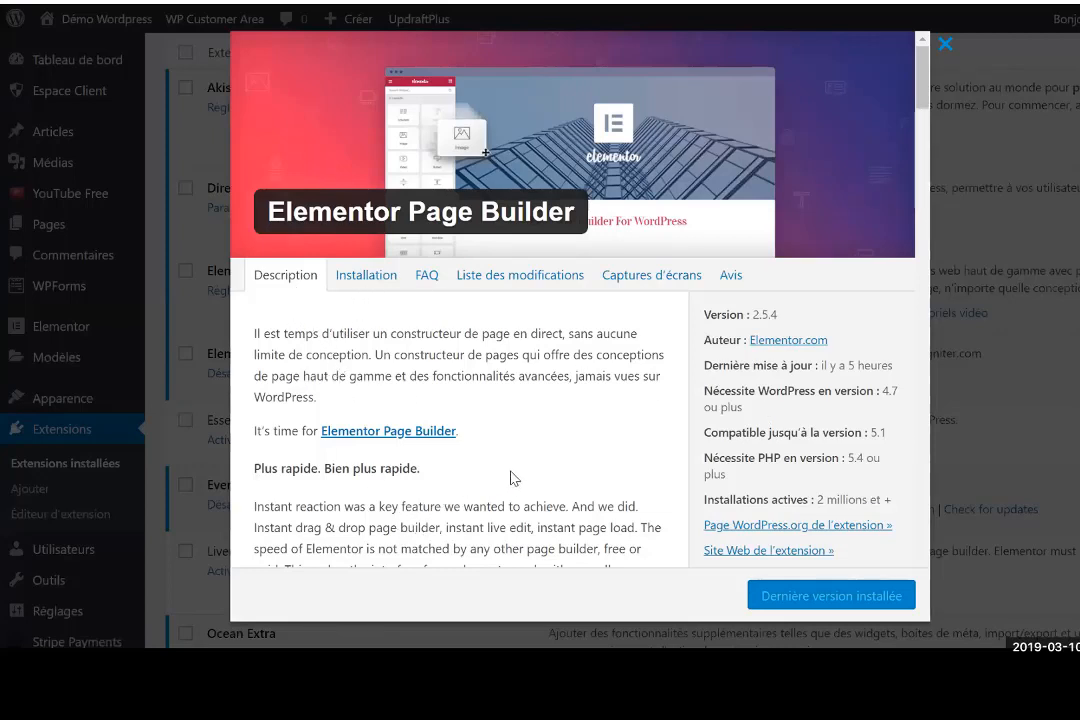
{"action": "scroll", "coordinate": [546, 463], "scroll_direction": "down", "scroll_amount": 3}
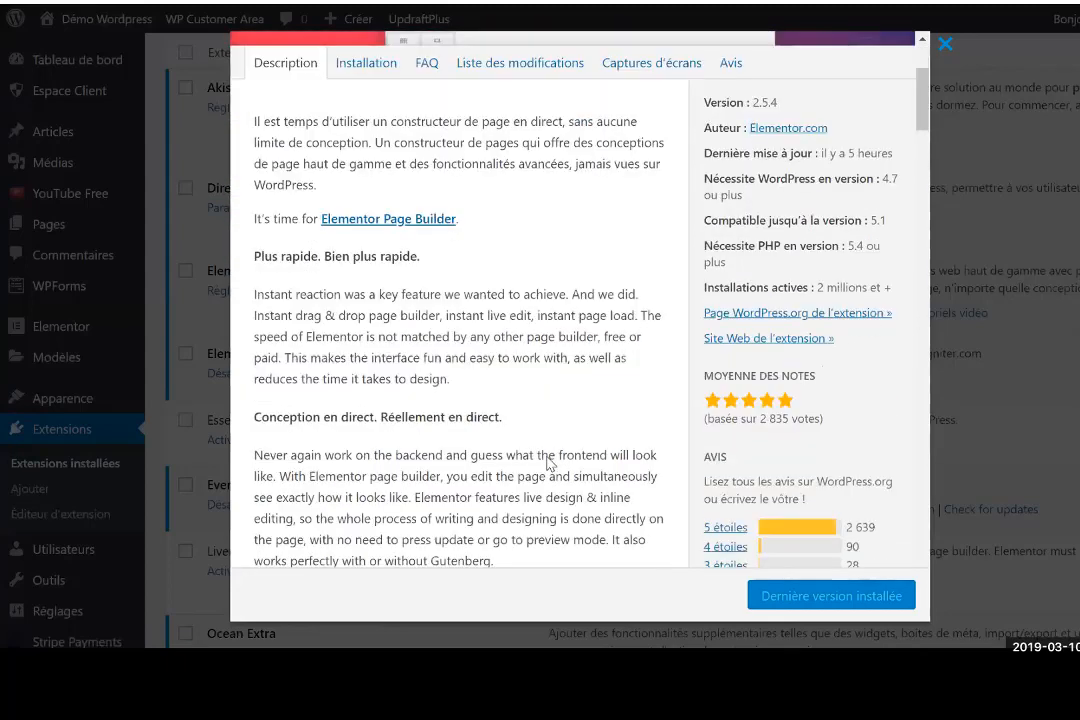
{"action": "scroll", "coordinate": [546, 463], "scroll_direction": "up", "scroll_amount": 2}
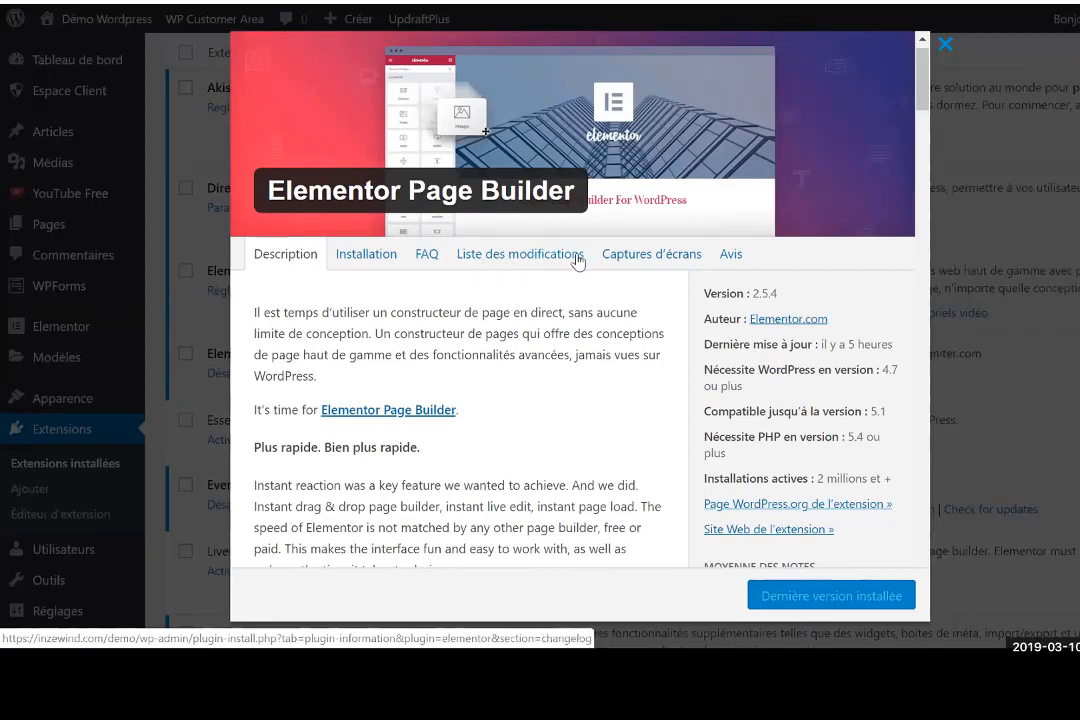
Examine the screenshots of Elementor Page Builder and their captions in the extension's details
{"action": "left_click", "coordinate": [651, 258]}
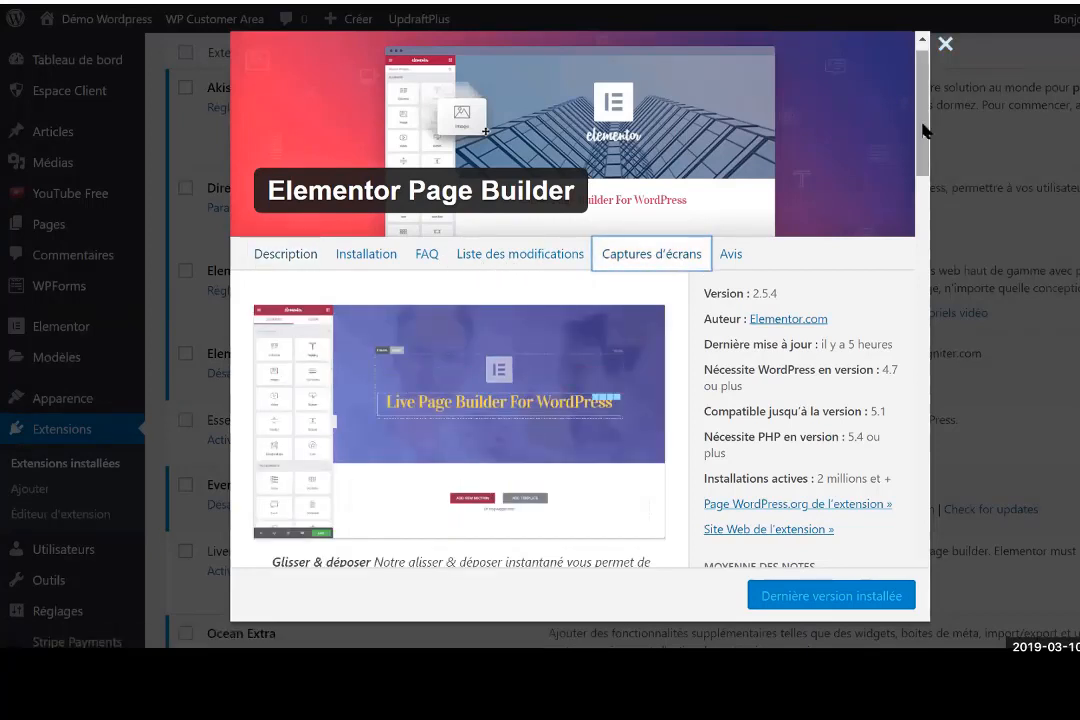
{"action": "scroll", "coordinate": [923, 130], "scroll_direction": "down", "scroll_amount": 2}
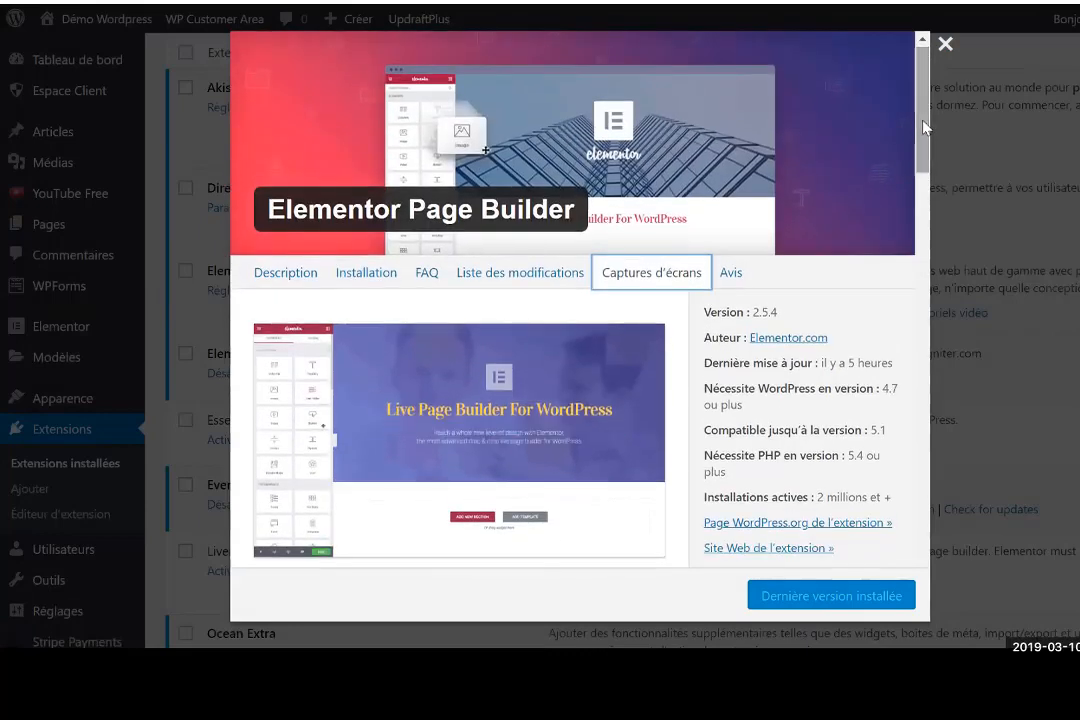
{"action": "scroll", "coordinate": [923, 140], "scroll_direction": "down", "scroll_amount": 1}
{"action": "scroll", "coordinate": [923, 155], "scroll_direction": "down", "scroll_amount": 10}
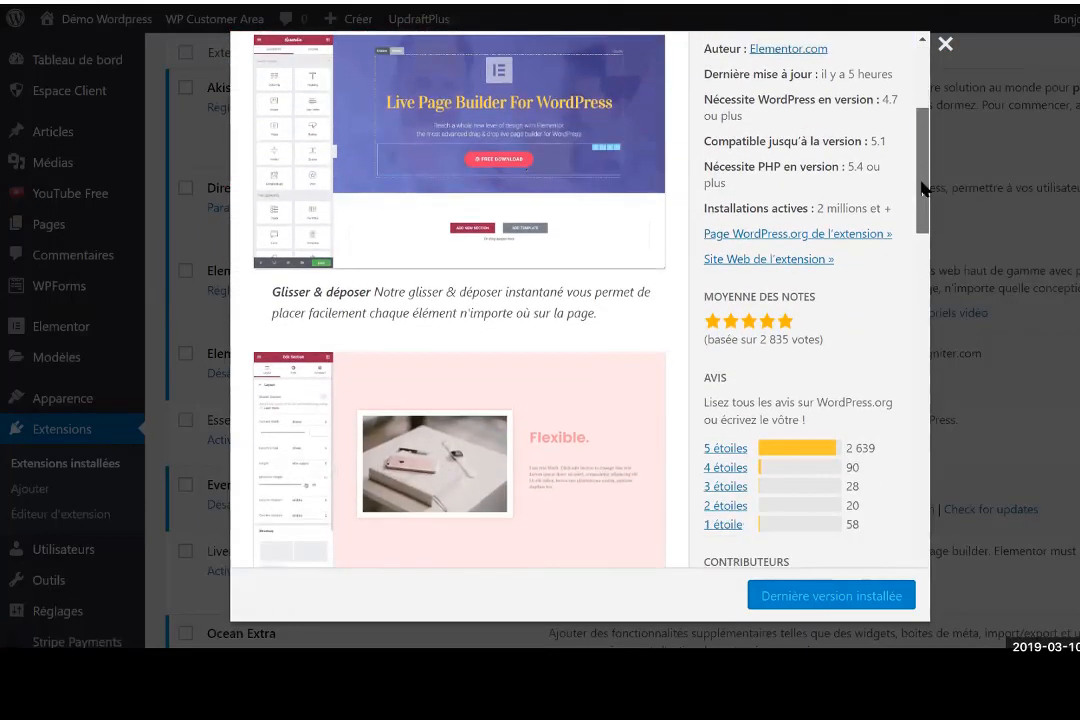
{"action": "scroll", "coordinate": [923, 240], "scroll_direction": "down", "scroll_amount": 5}
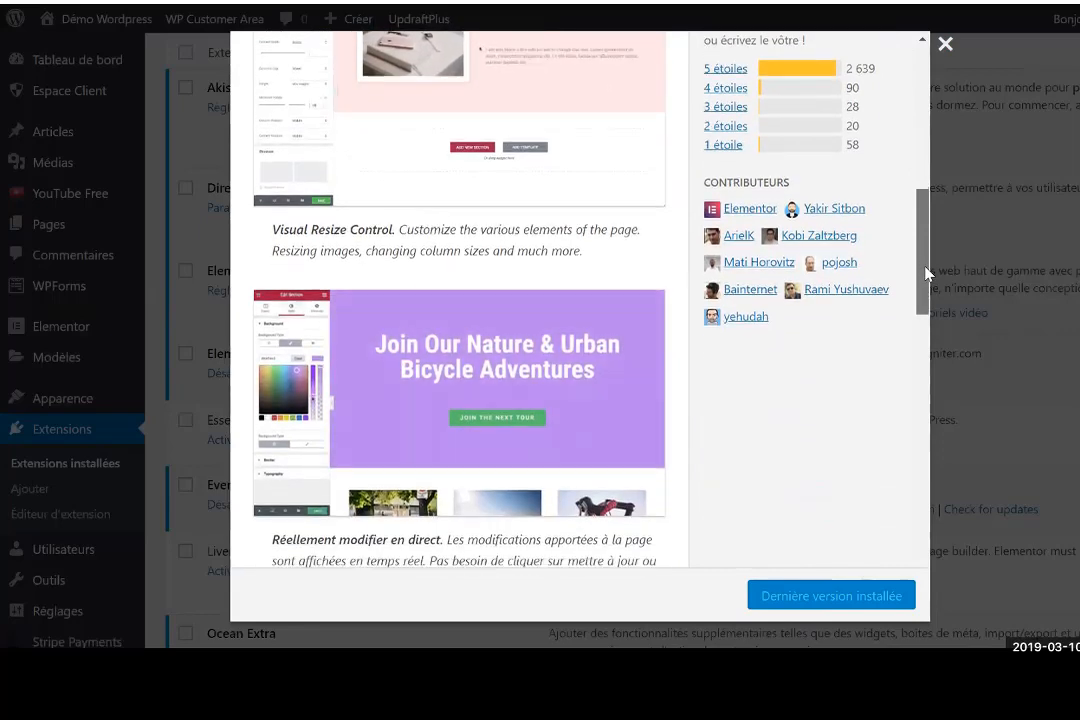
{"action": "left_click_drag", "start_coordinate": [923, 250], "coordinate": [922, 445]}
{"action": "scroll", "coordinate": [926, 325], "scroll_direction": "up", "scroll_amount": 10}
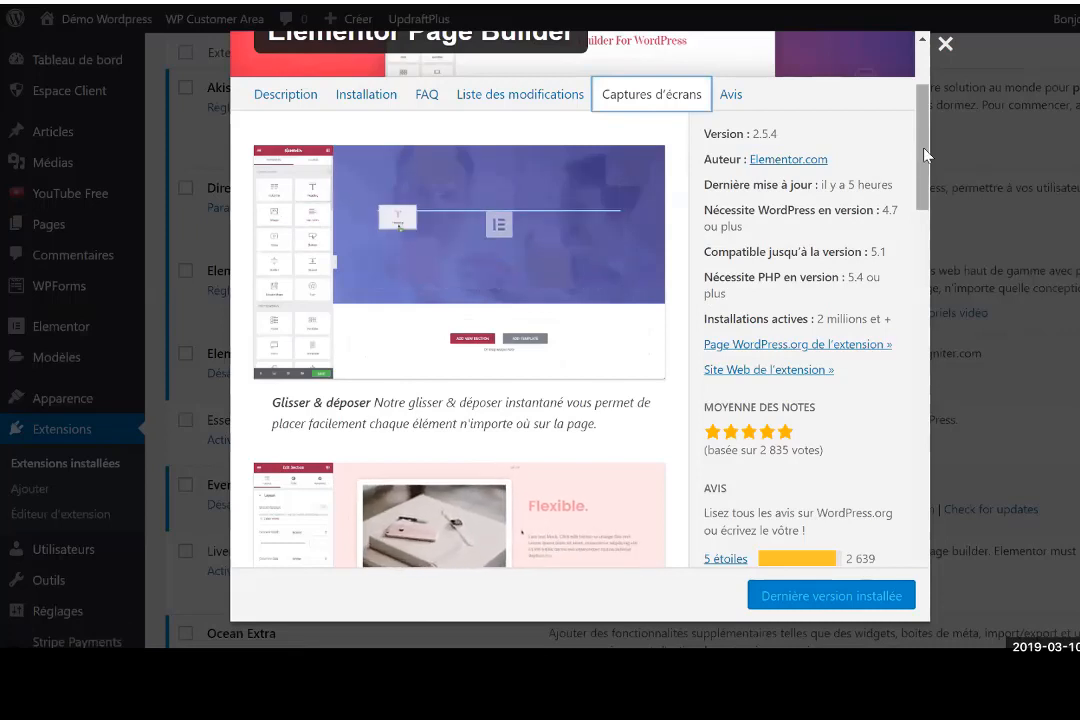
{"action": "left_click_drag", "start_coordinate": [925, 153], "coordinate": [929, 231]}
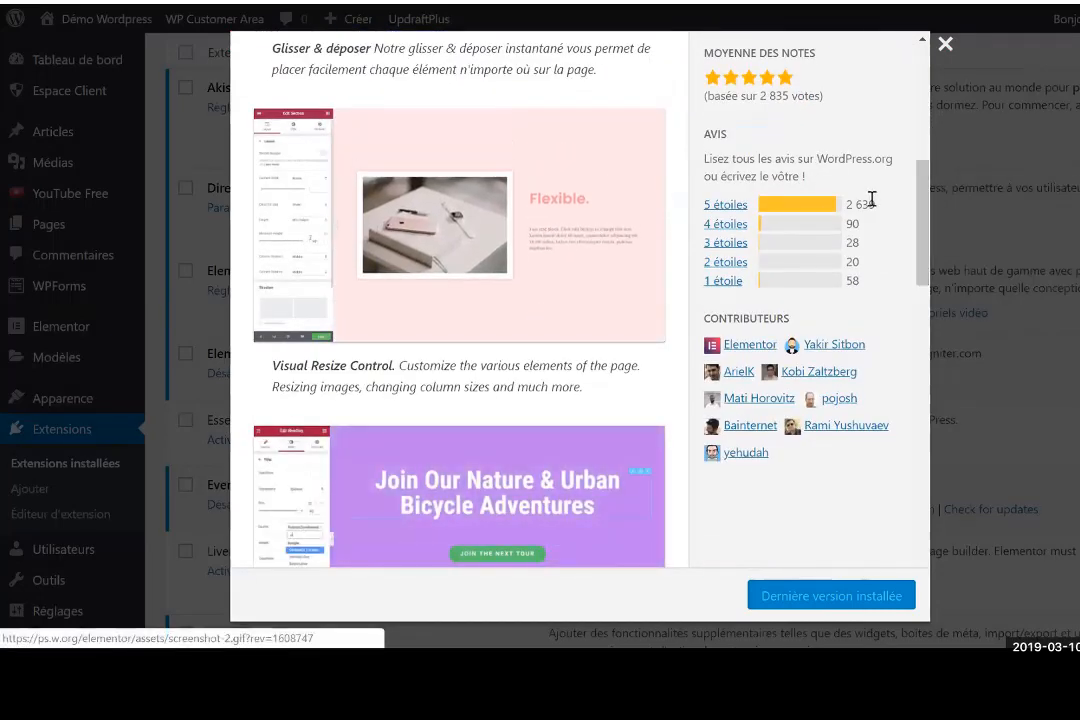
{"action": "left_click_drag", "start_coordinate": [922, 200], "coordinate": [918, 241]}
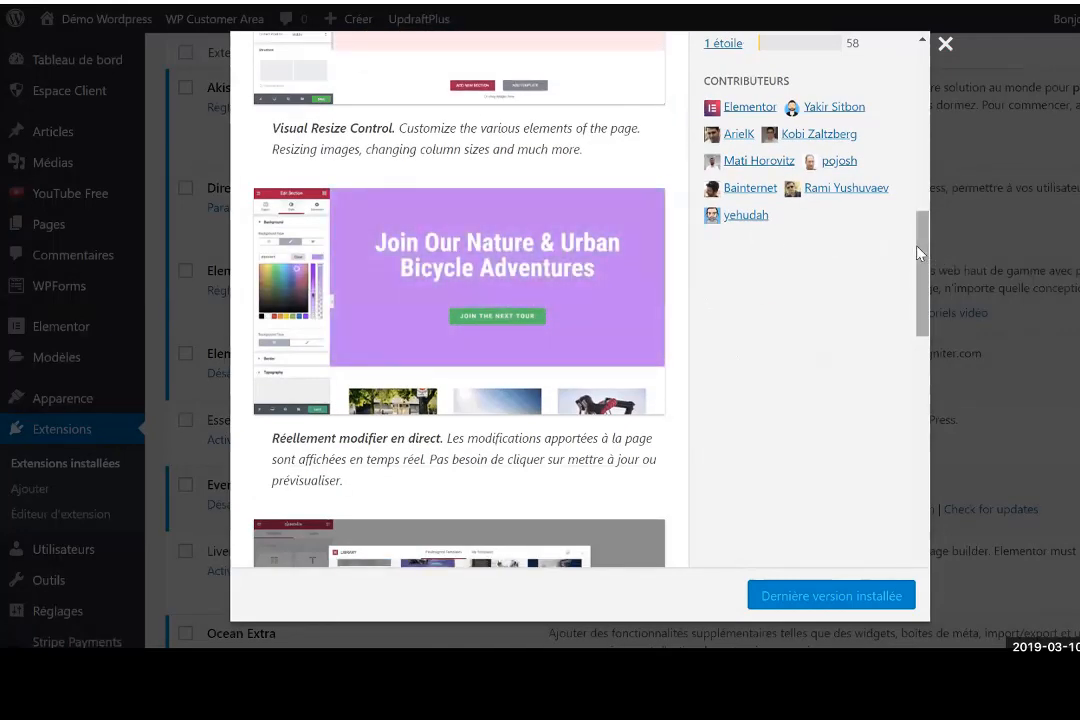
{"action": "left_click_drag", "start_coordinate": [918, 188], "coordinate": [922, 78]}
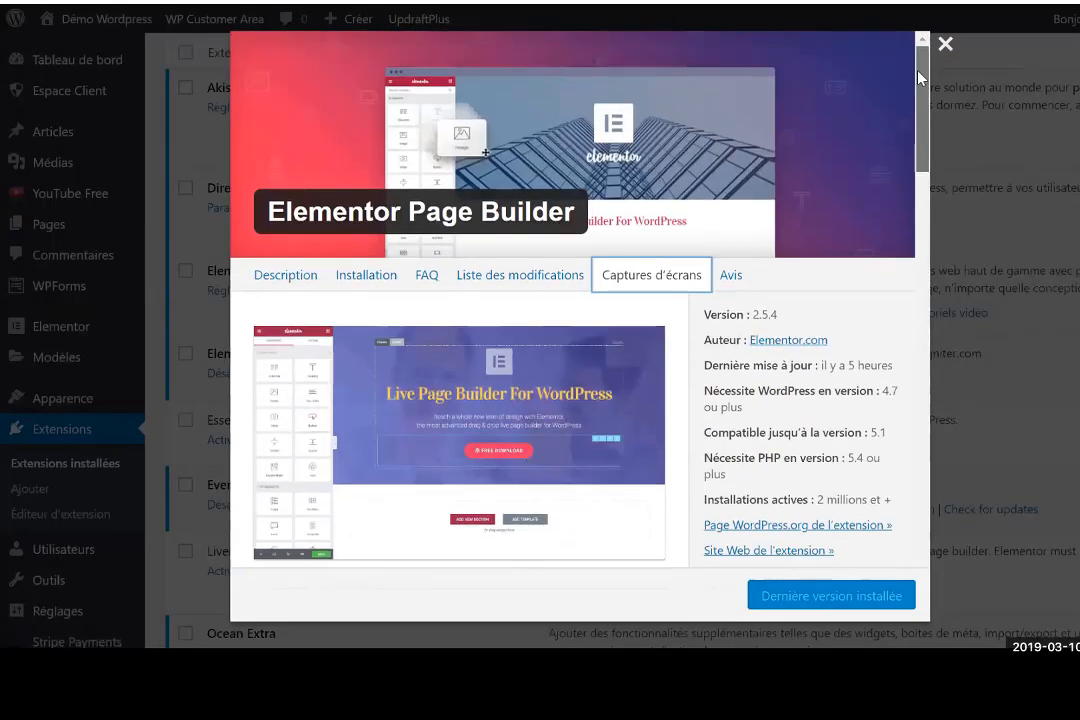
Read the user reviews of Elementor Page Builder and examine its breakdown of star ratings
{"action": "left_click", "coordinate": [736, 281]}
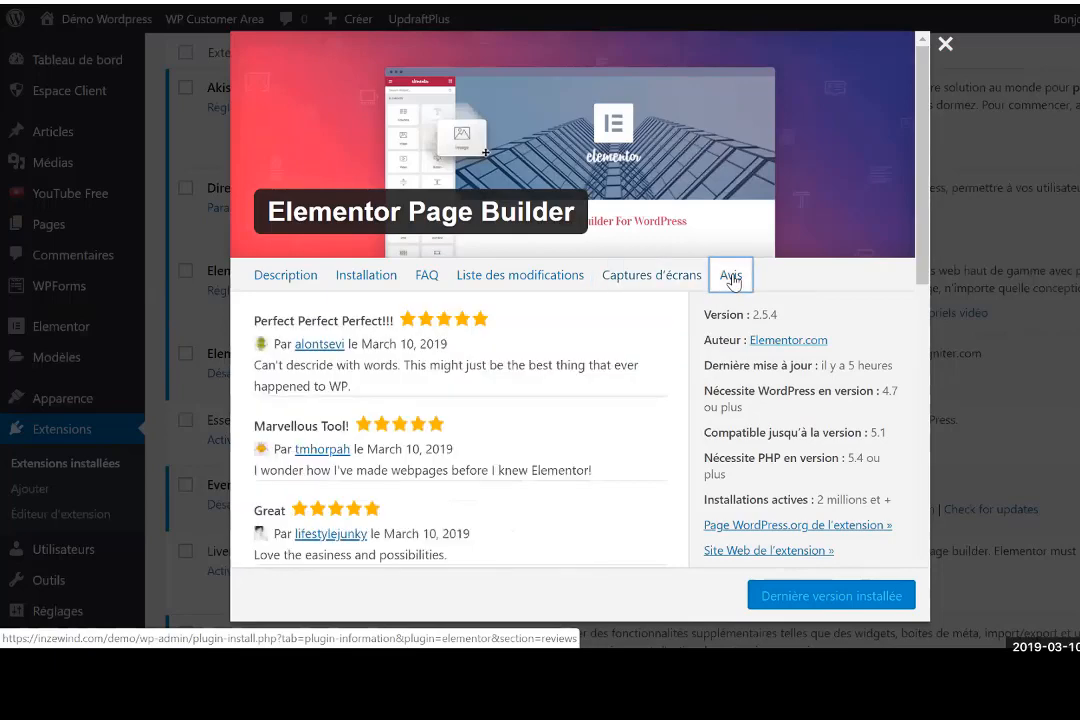
{"action": "scroll", "coordinate": [912, 240], "scroll_direction": "down", "scroll_amount": 3}
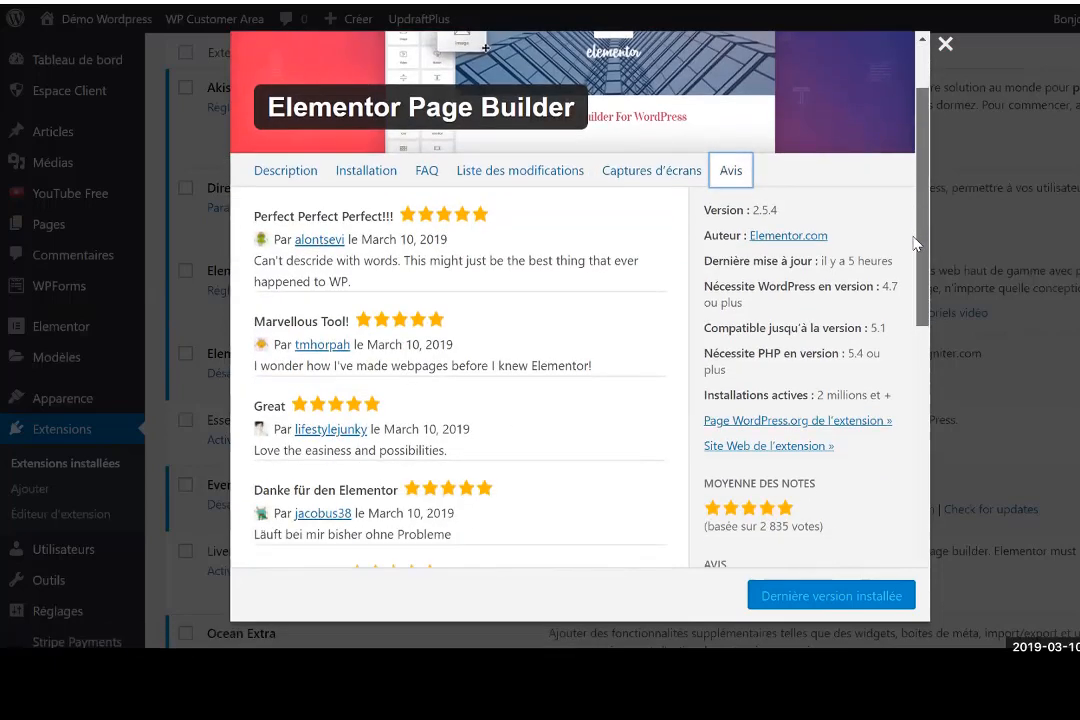
{"action": "scroll", "coordinate": [912, 245], "scroll_direction": "down", "scroll_amount": 2}
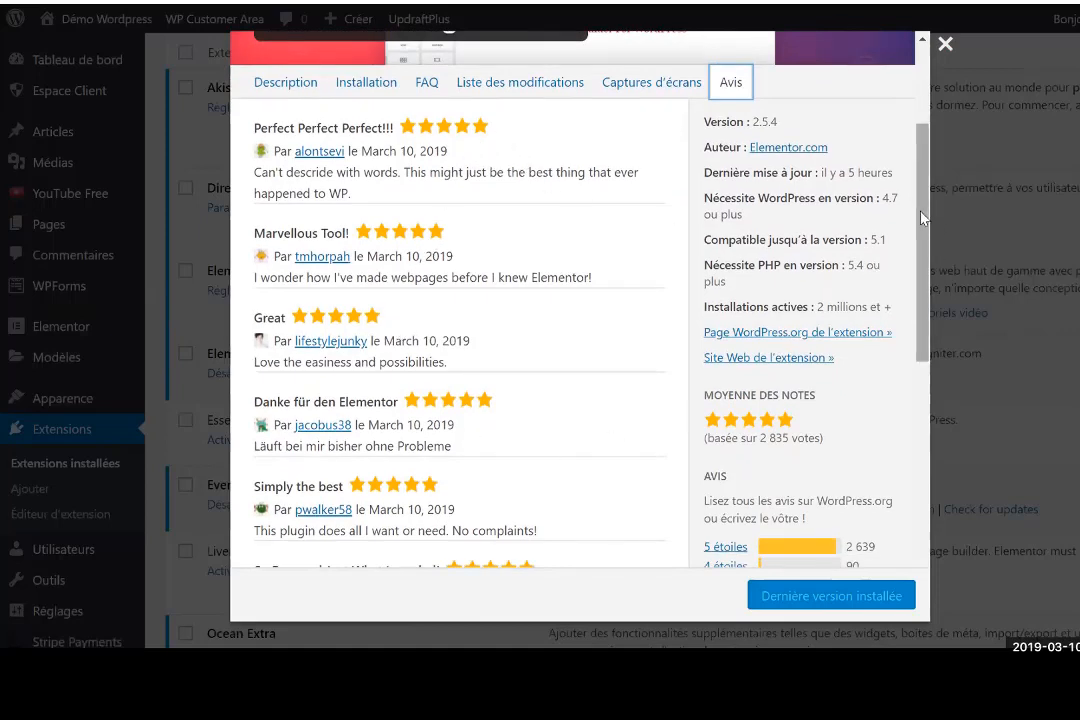
{"action": "scroll", "coordinate": [786, 255], "scroll_direction": "down", "scroll_amount": 6}
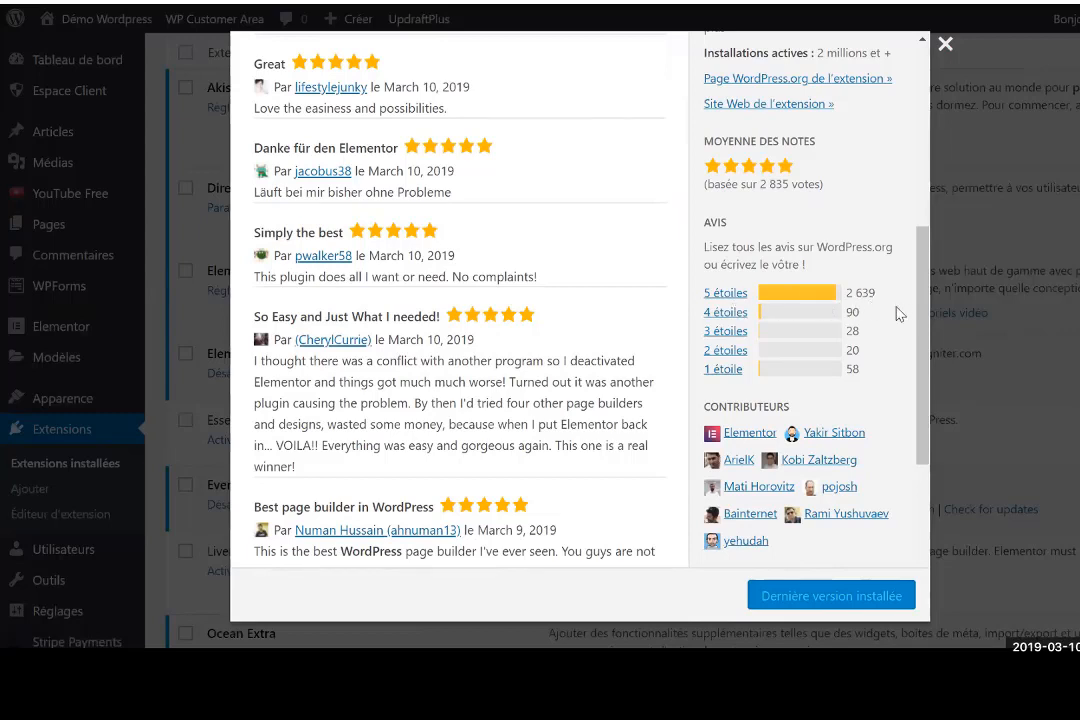
{"action": "scroll", "coordinate": [925, 305], "scroll_direction": "down", "scroll_amount": 3}
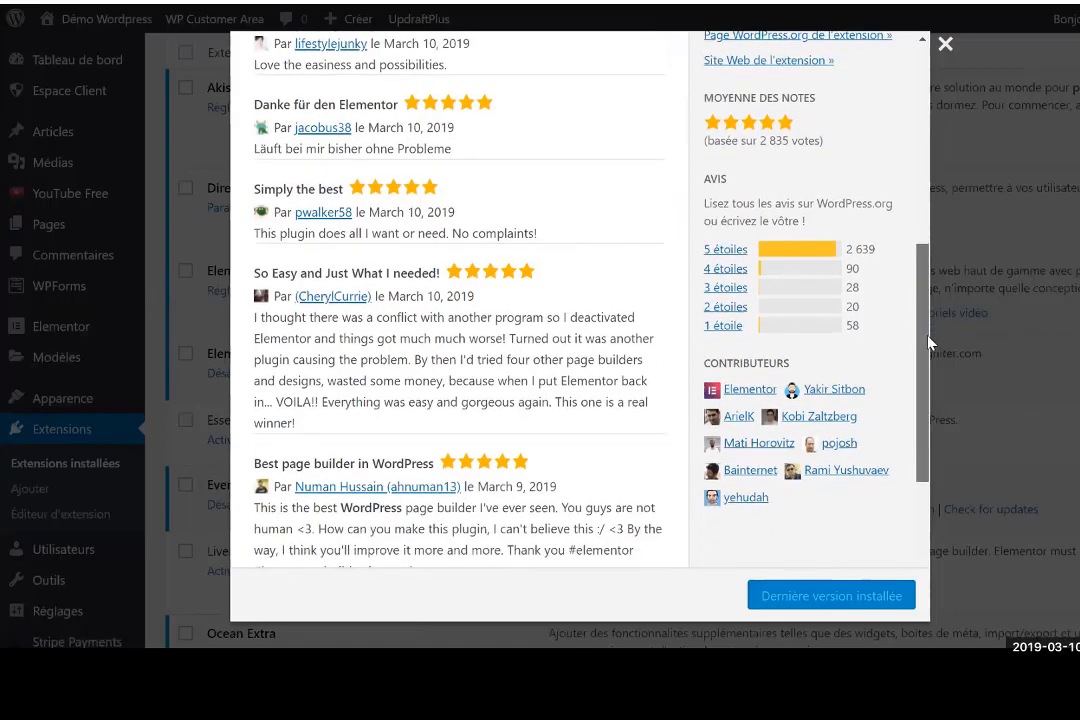
{"action": "scroll", "coordinate": [776, 172], "scroll_direction": "up", "scroll_amount": 8}
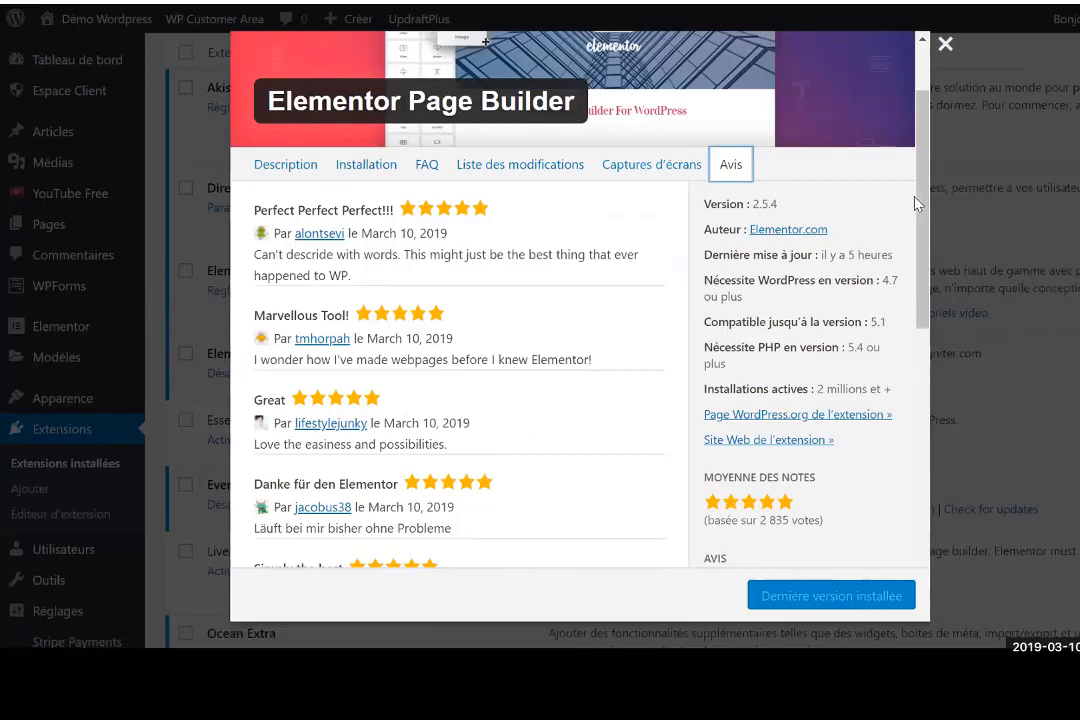
{"action": "scroll", "coordinate": [923, 220], "scroll_direction": "down", "scroll_amount": 1}
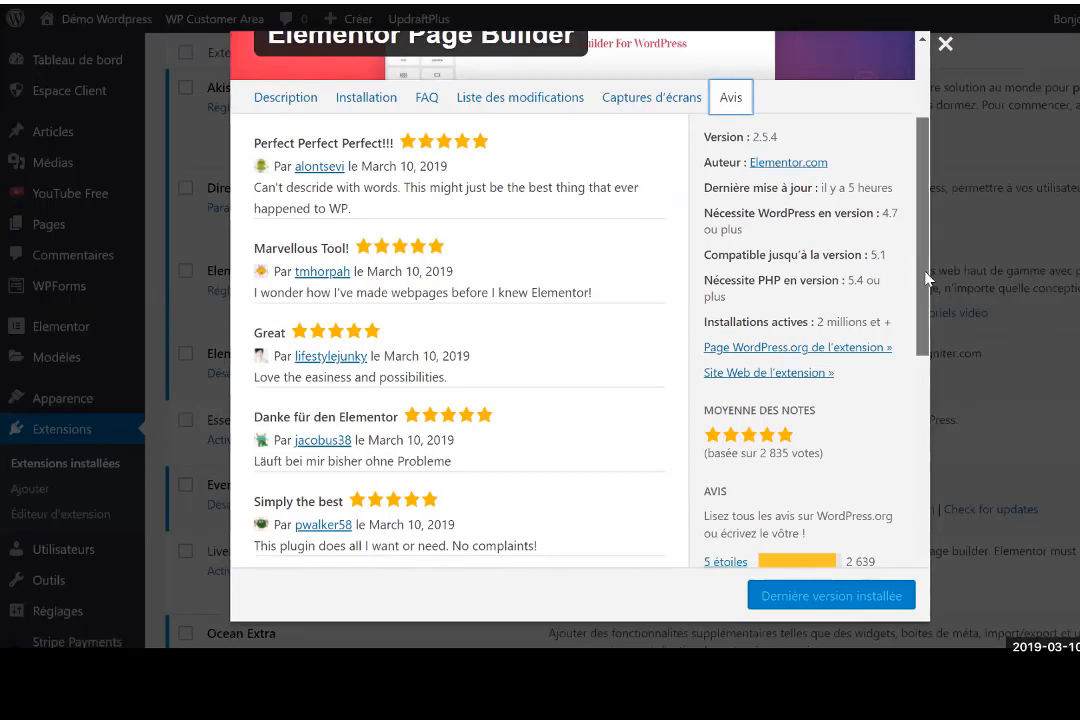
{"action": "scroll", "coordinate": [922, 292], "scroll_direction": "down", "scroll_amount": 1}
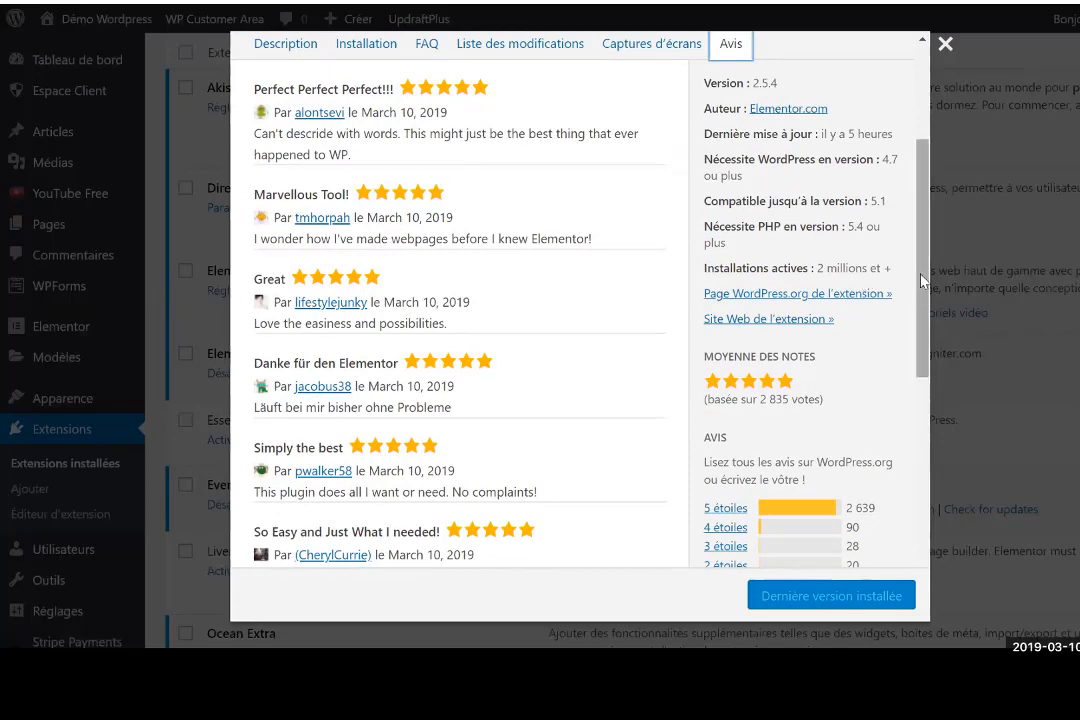
{"action": "left_click_drag", "start_coordinate": [922, 280], "coordinate": [921, 337]}
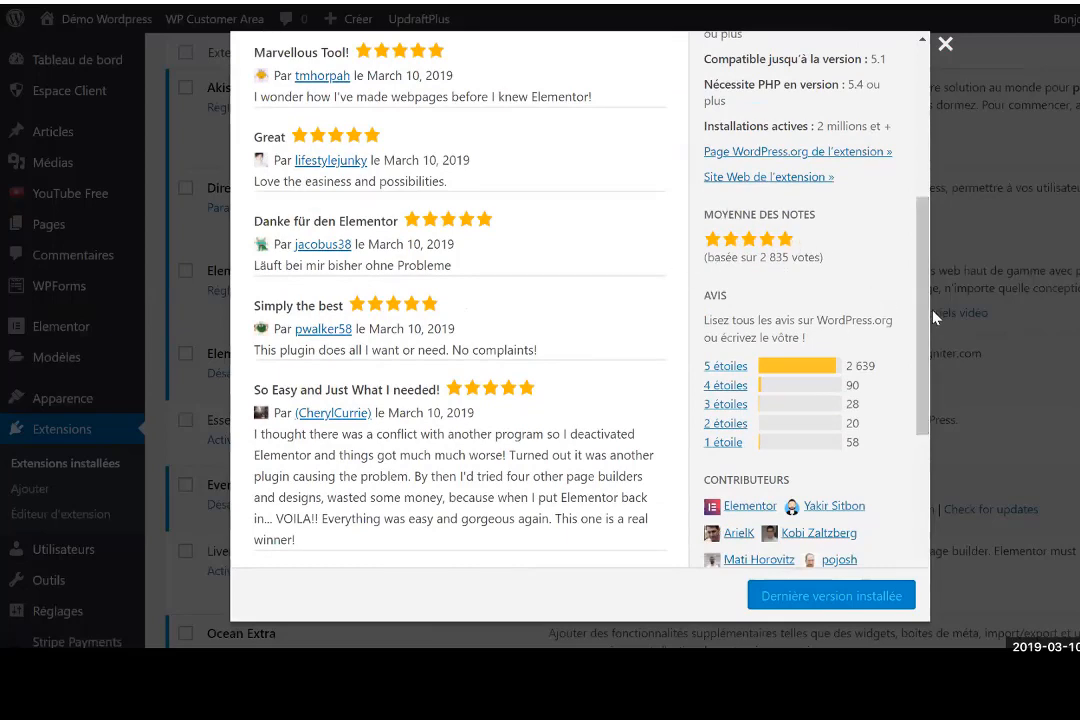
{"action": "scroll", "coordinate": [925, 318], "scroll_direction": "down", "scroll_amount": 1}
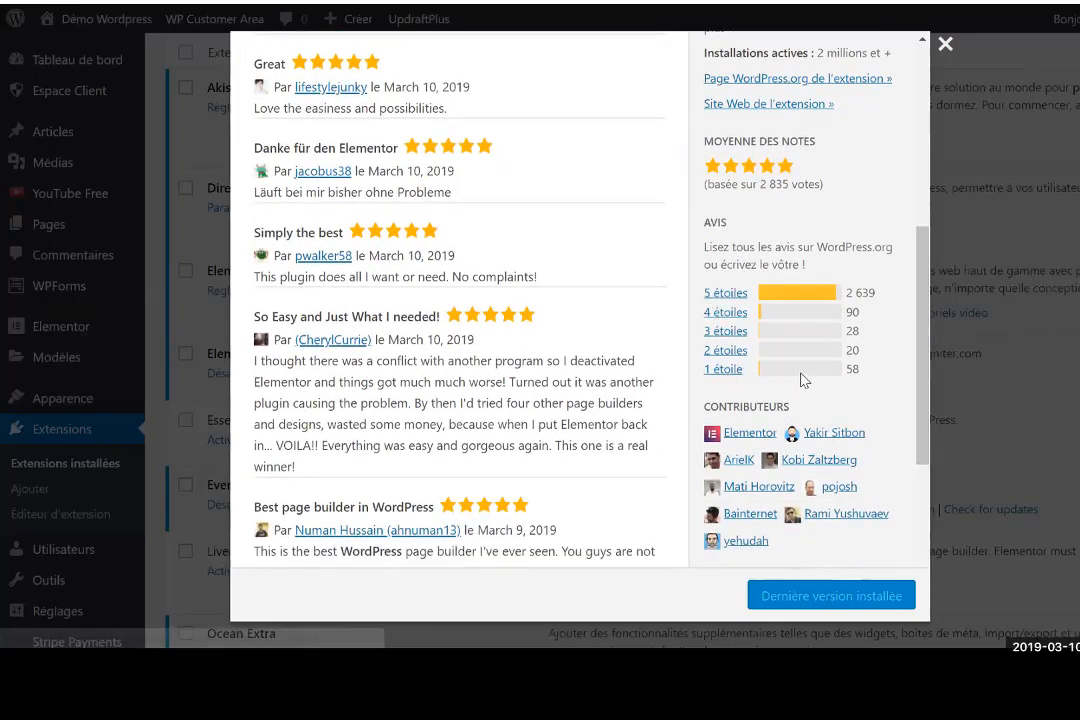
Look over Elementor's 1-star reviews on WordPress.org, then return to the extension's details
{"action": "left_click", "coordinate": [725, 370]}
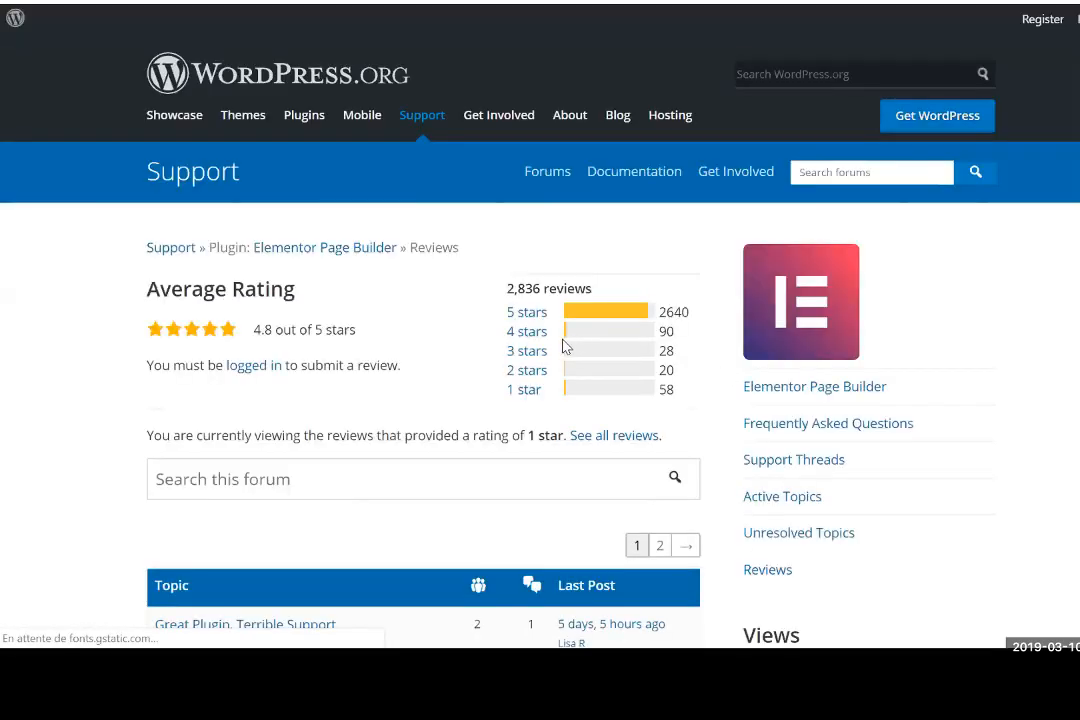
{"action": "scroll", "coordinate": [986, 275], "scroll_direction": "down", "scroll_amount": 2}
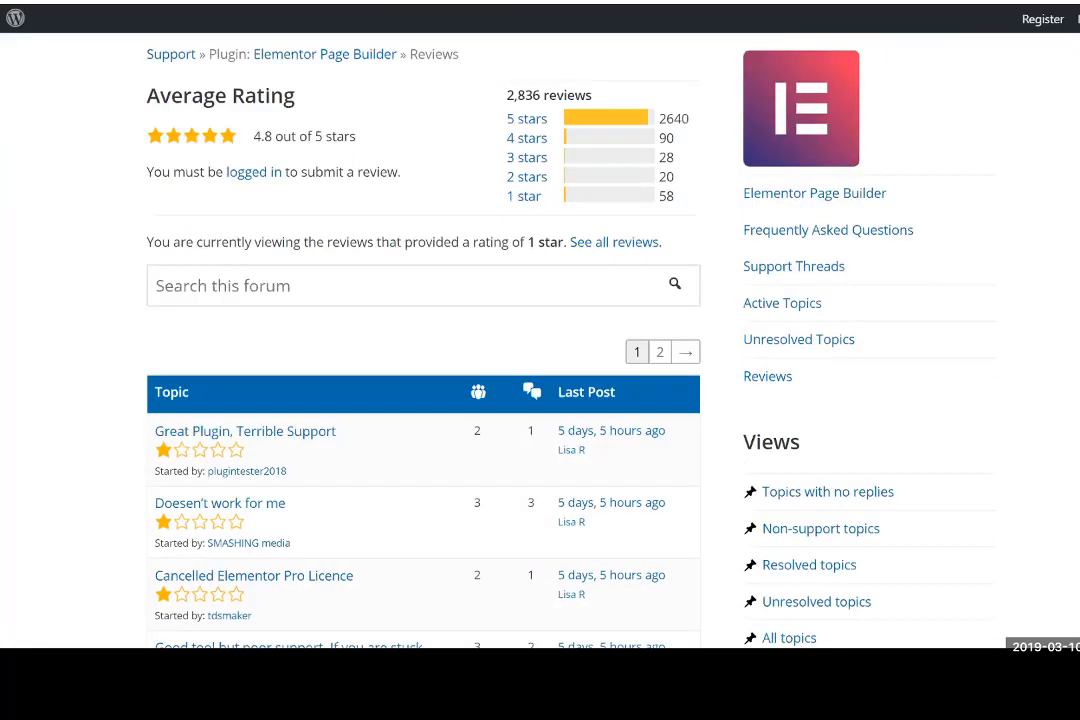
{"action": "scroll", "coordinate": [986, 275], "scroll_direction": "down", "scroll_amount": 2}
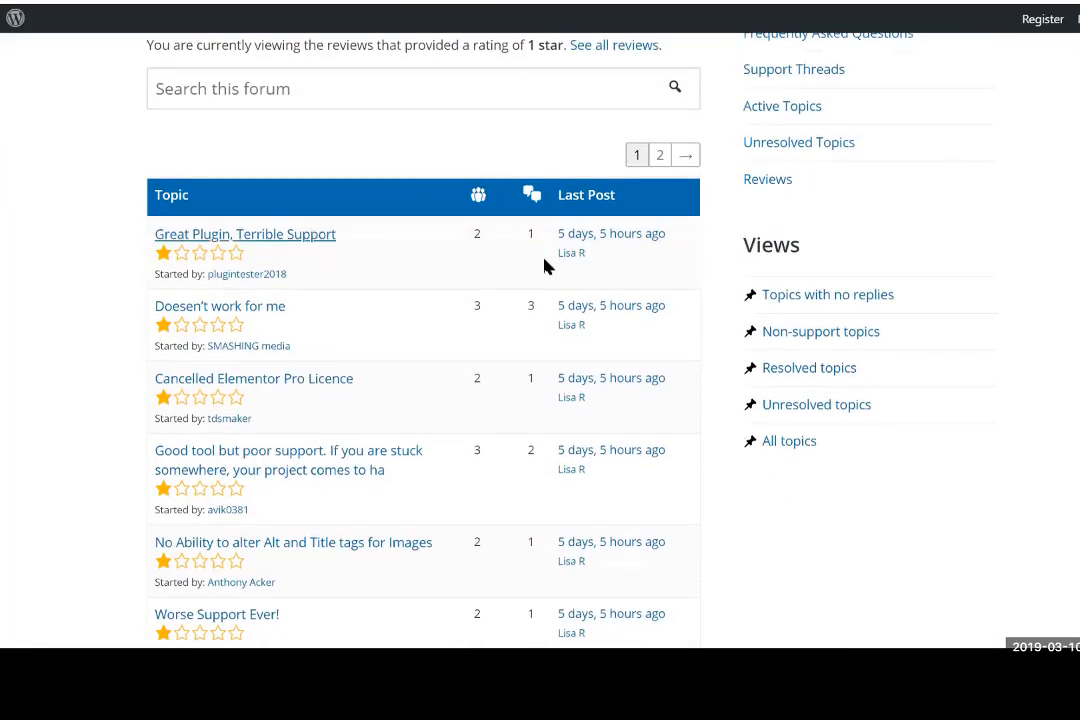
{"action": "scroll", "coordinate": [540, 340], "scroll_direction": "up", "scroll_amount": 4}
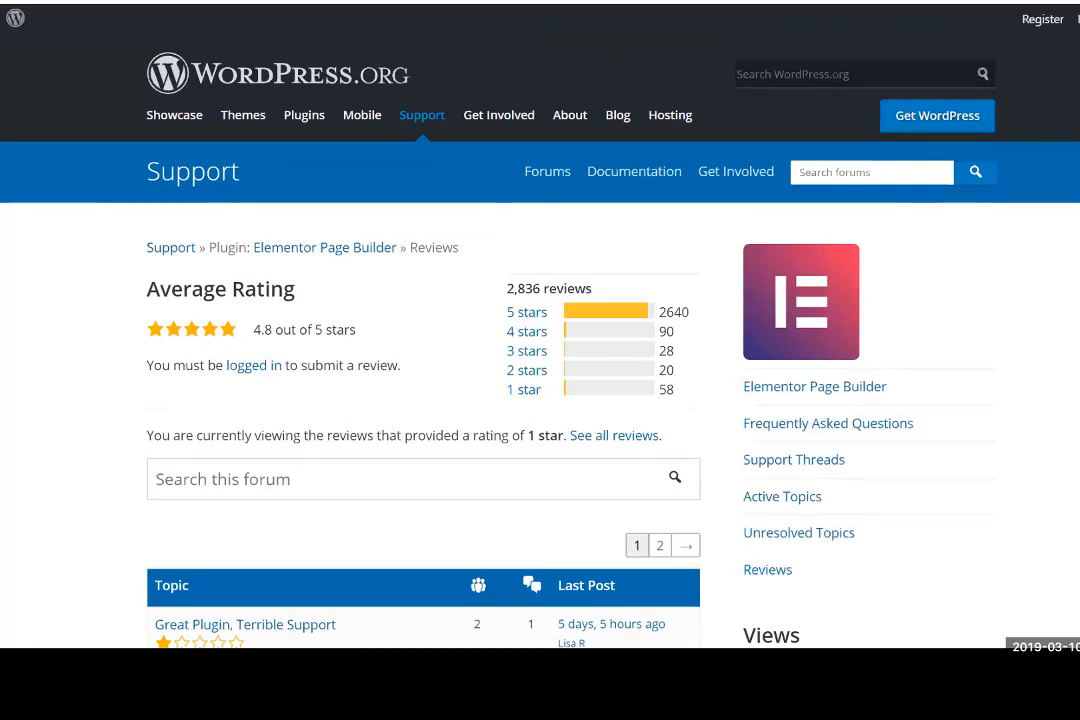
{"action": "key", "text": "ctrl+w"}
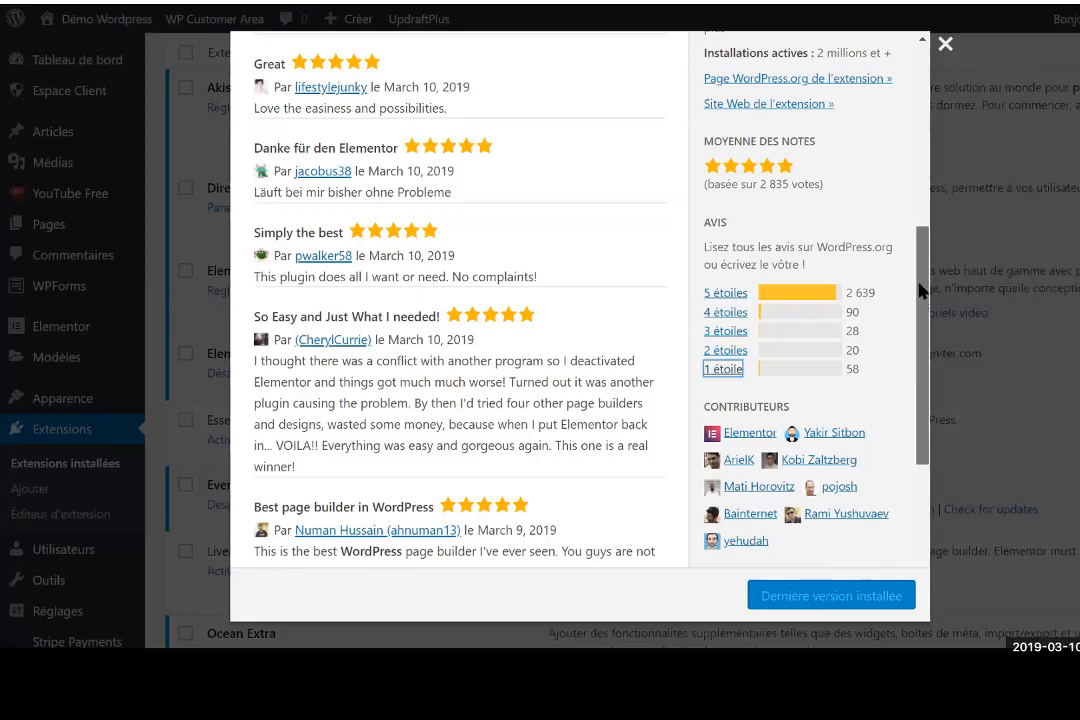
Close Elementor's details and look over the Elementor and Modèles entries added to the WordPress administration
{"action": "scroll", "coordinate": [920, 305], "scroll_direction": "up", "scroll_amount": 1}
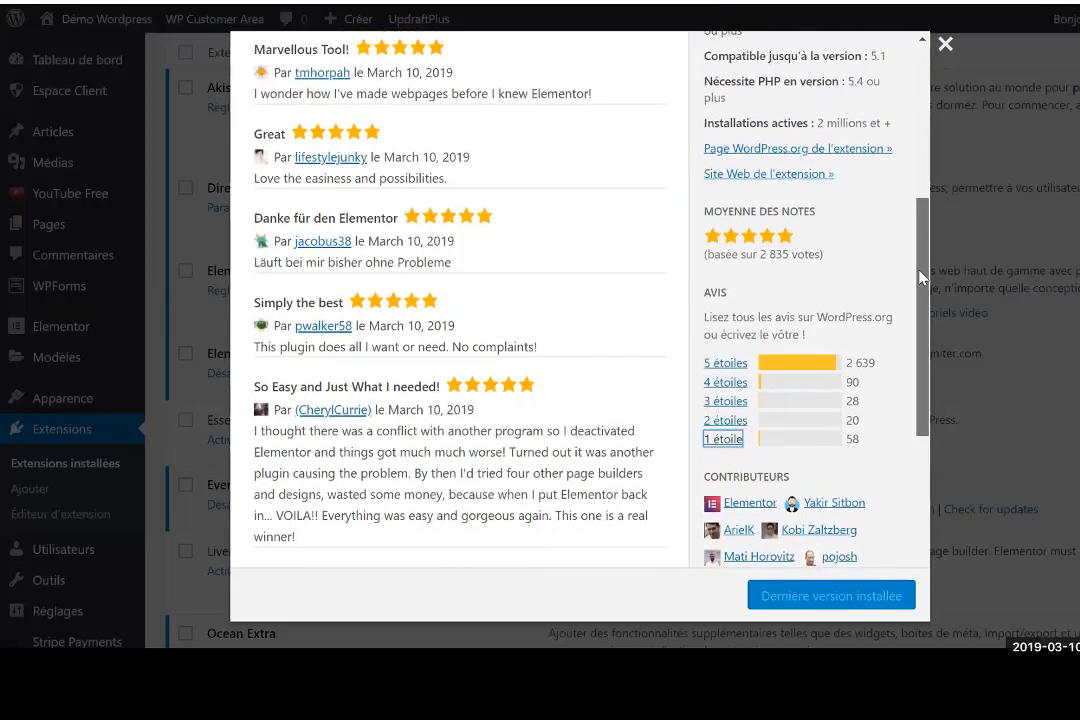
{"action": "left_click", "coordinate": [945, 45]}
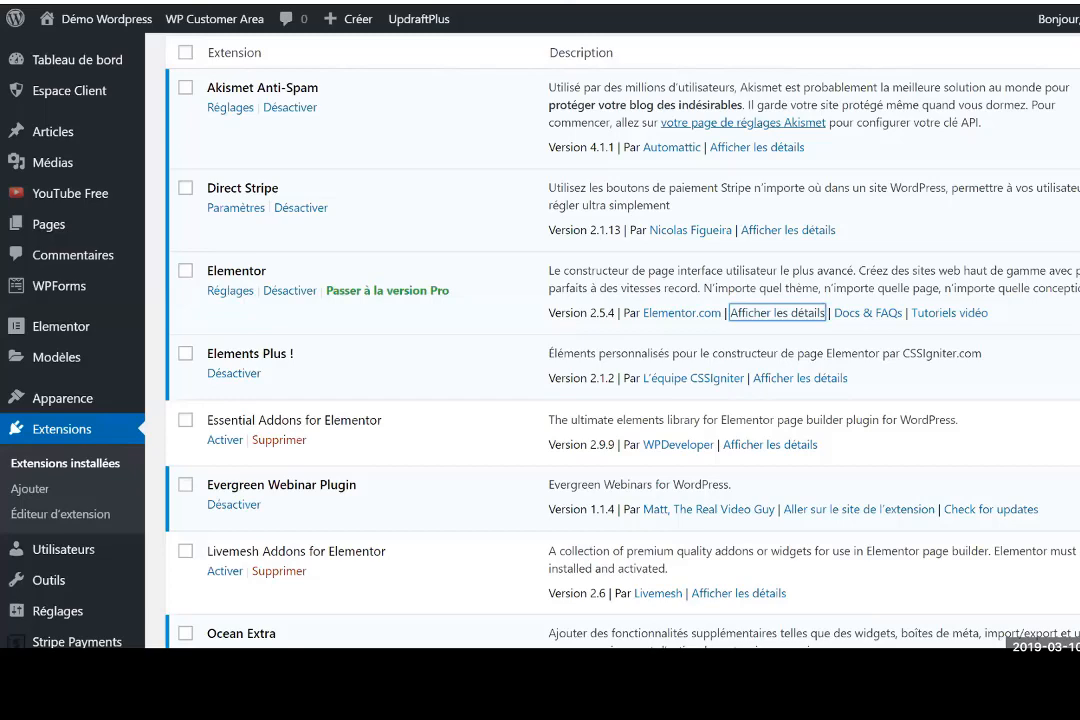
{"action": "scroll", "coordinate": [620, 340], "scroll_direction": "down", "scroll_amount": 1}
{"action": "scroll", "coordinate": [620, 340], "scroll_direction": "up", "scroll_amount": 3}
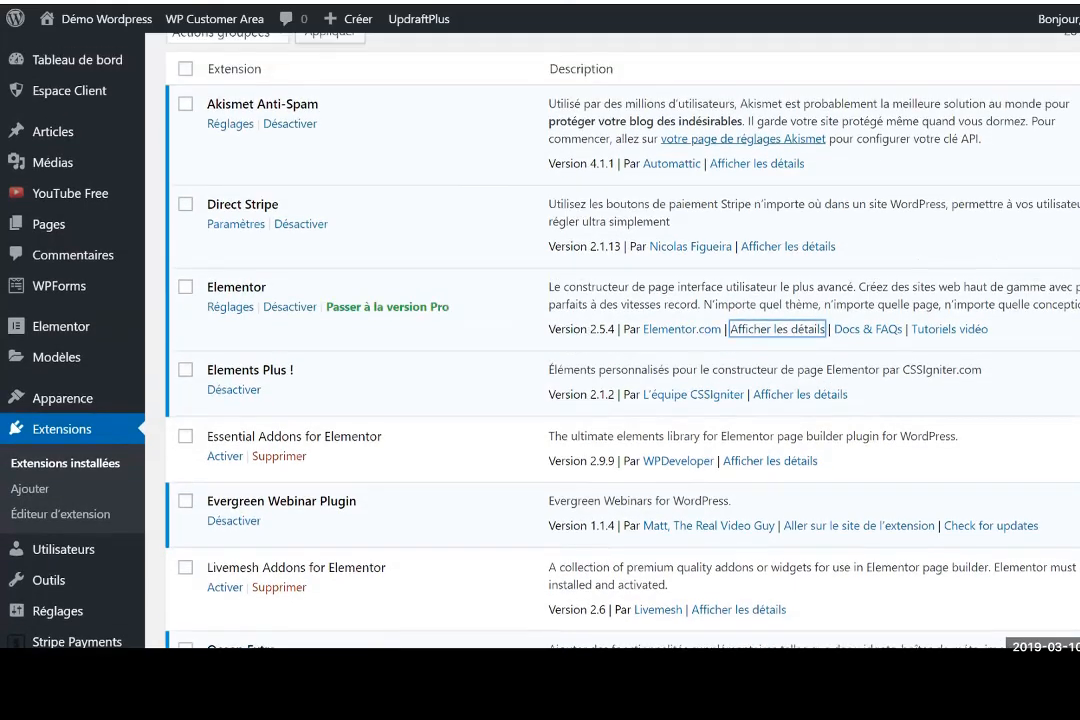
{"action": "scroll", "coordinate": [620, 340], "scroll_direction": "up", "scroll_amount": 1}
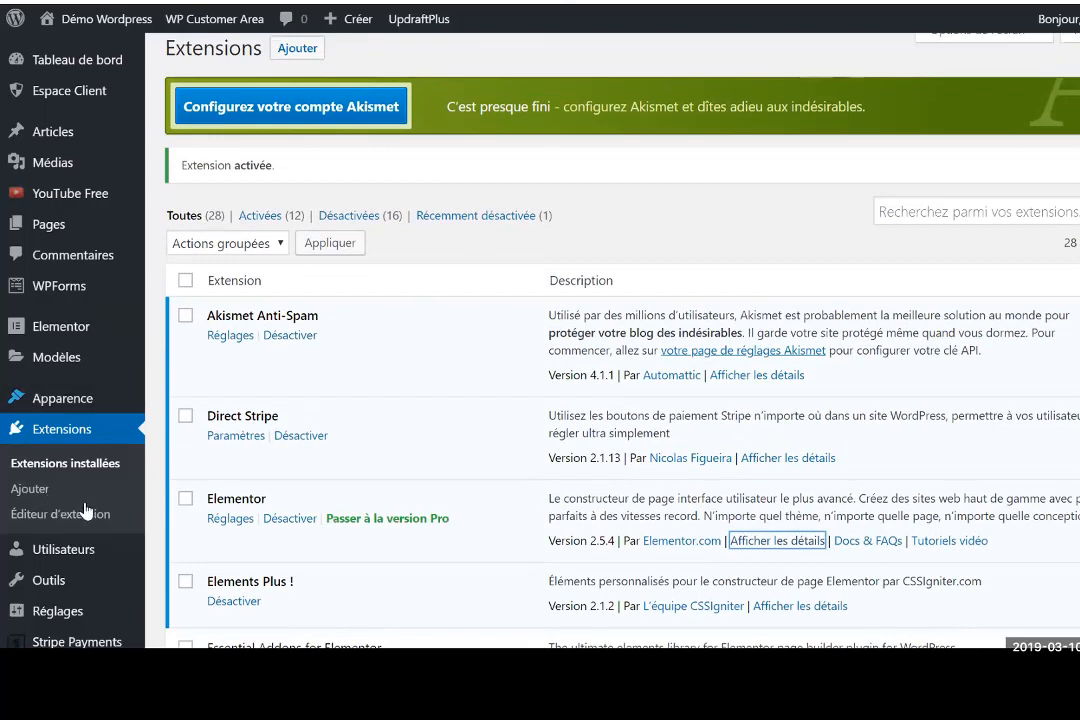
{"action": "mouse_move", "coordinate": [62, 335]}
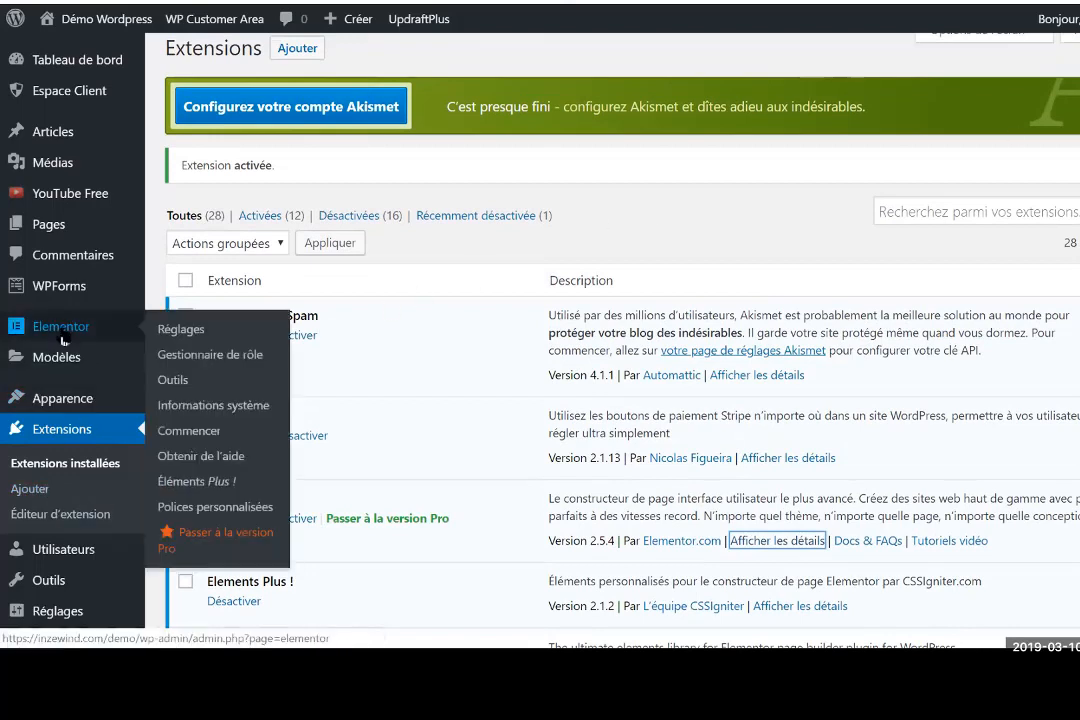
{"action": "mouse_move", "coordinate": [54, 362]}
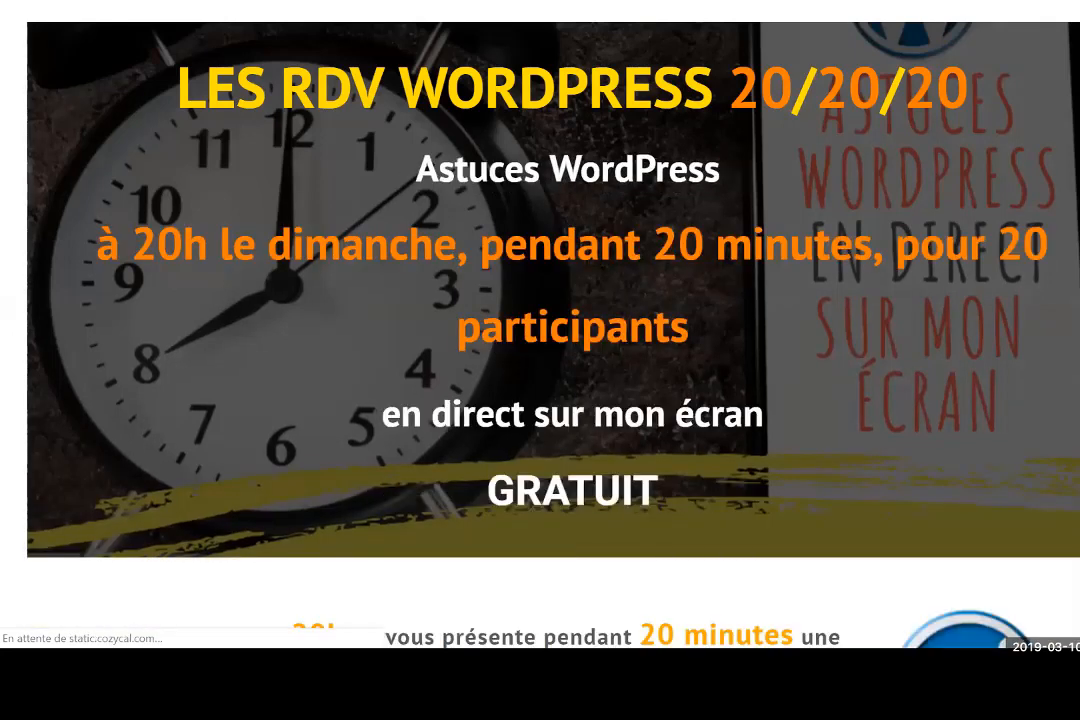
Examine the layout of the finished "LES RDV WORDPRESS 20/20/20" page, from its animated header to the presenter blocks
{"action": "scroll", "coordinate": [540, 350], "scroll_direction": "down", "scroll_amount": 3}
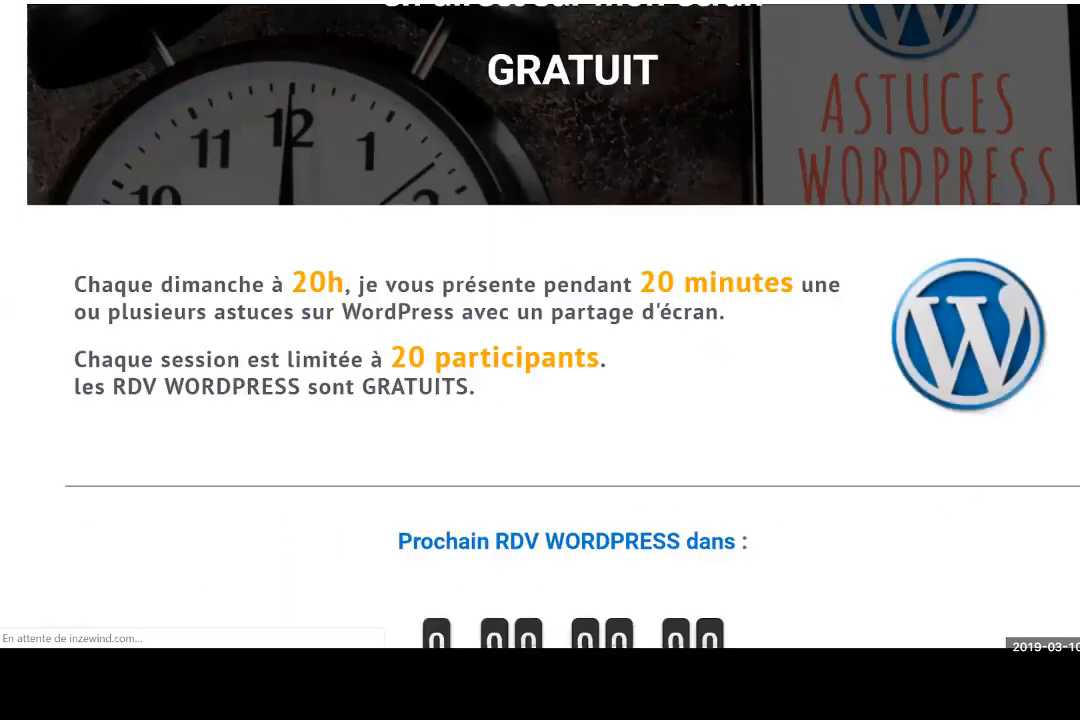
{"action": "scroll", "coordinate": [540, 350], "scroll_direction": "down", "scroll_amount": 2}
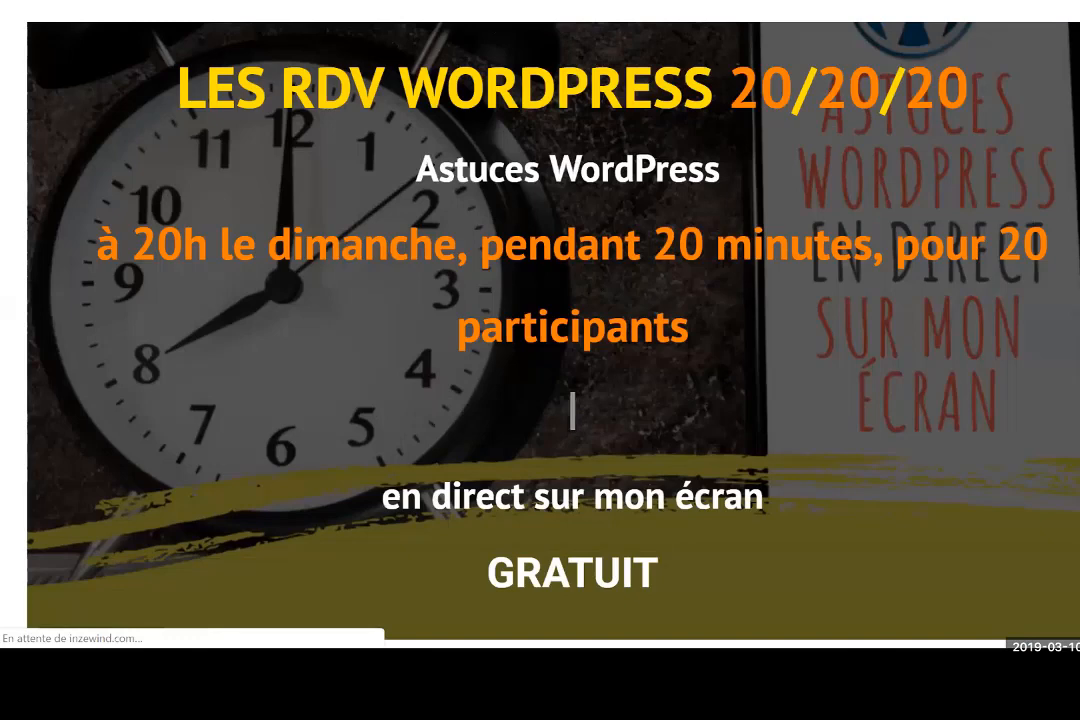
{"action": "scroll", "coordinate": [540, 350], "scroll_direction": "down", "scroll_amount": 5}
{"action": "scroll", "coordinate": [540, 350], "scroll_direction": "down", "scroll_amount": 3}
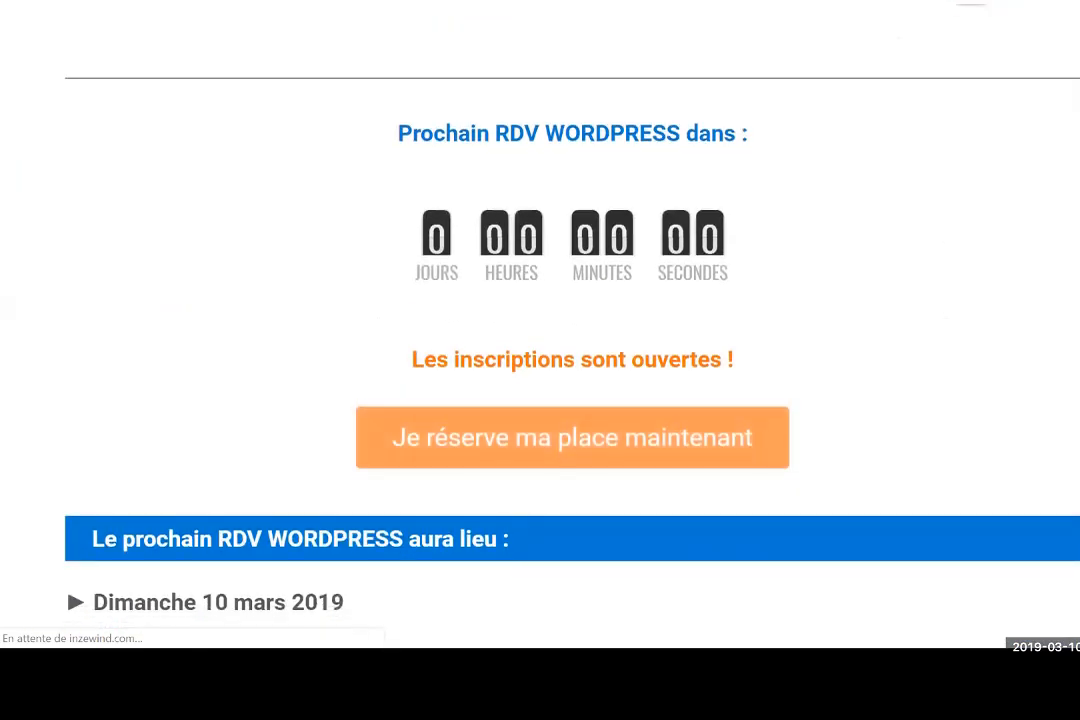
{"action": "scroll", "coordinate": [540, 350], "scroll_direction": "up", "scroll_amount": 8}
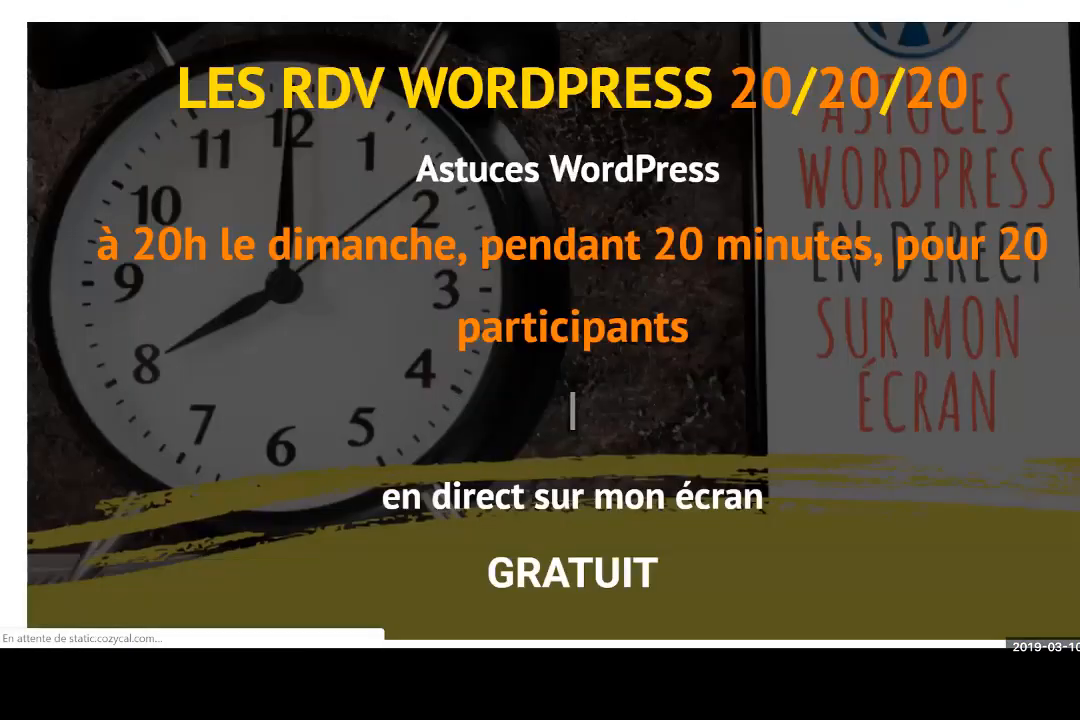
{"action": "scroll", "coordinate": [540, 350], "scroll_direction": "down", "scroll_amount": 1}
{"action": "scroll", "coordinate": [572, 376], "scroll_direction": "down", "scroll_amount": 10}
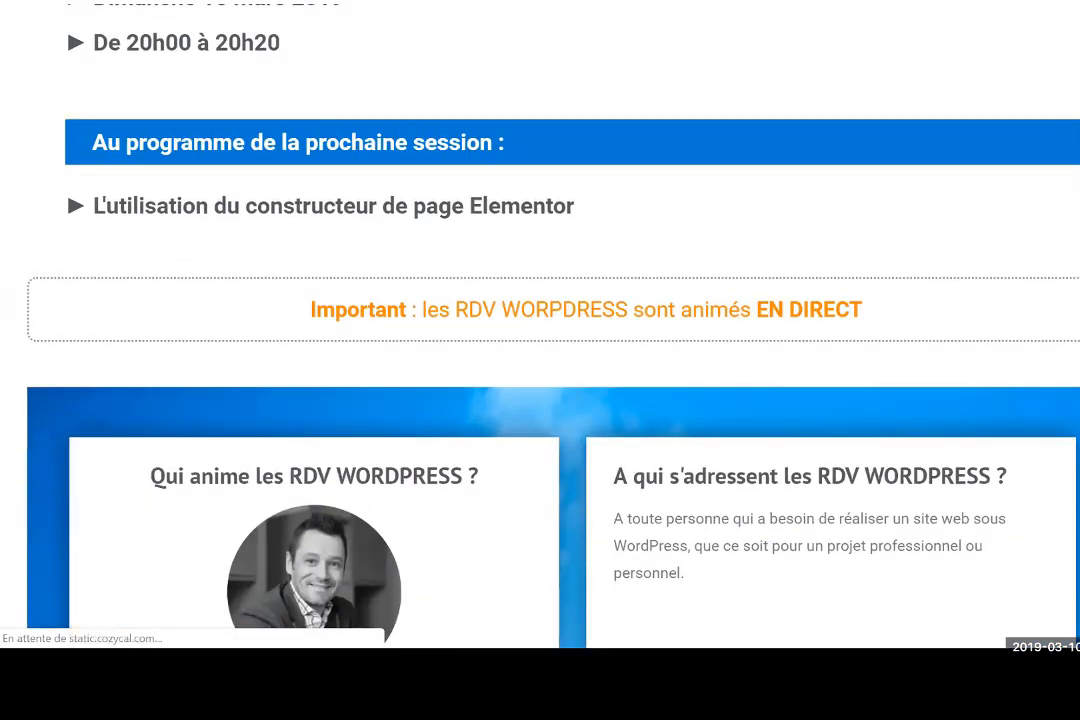
{"action": "scroll", "coordinate": [572, 410], "scroll_direction": "up", "scroll_amount": 10}
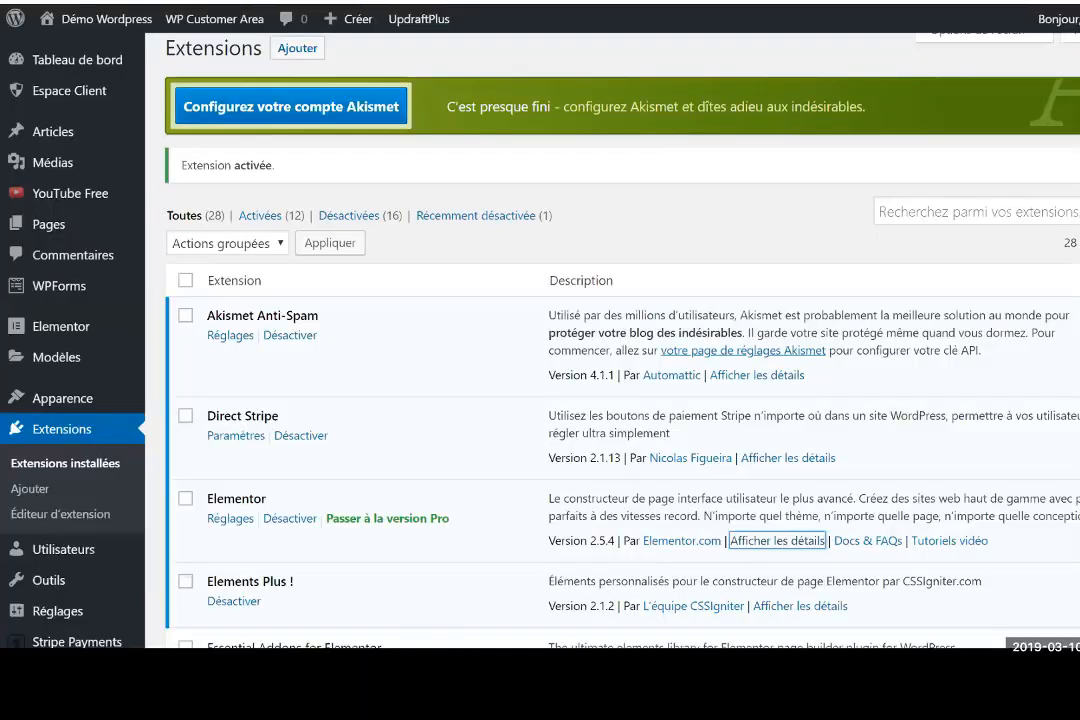
Go back to the WordPress administration, list all the site's pages and sort them by date
{"action": "scroll", "coordinate": [612, 340], "scroll_direction": "down", "scroll_amount": 1}
{"action": "scroll", "coordinate": [612, 340], "scroll_direction": "up", "scroll_amount": 1}
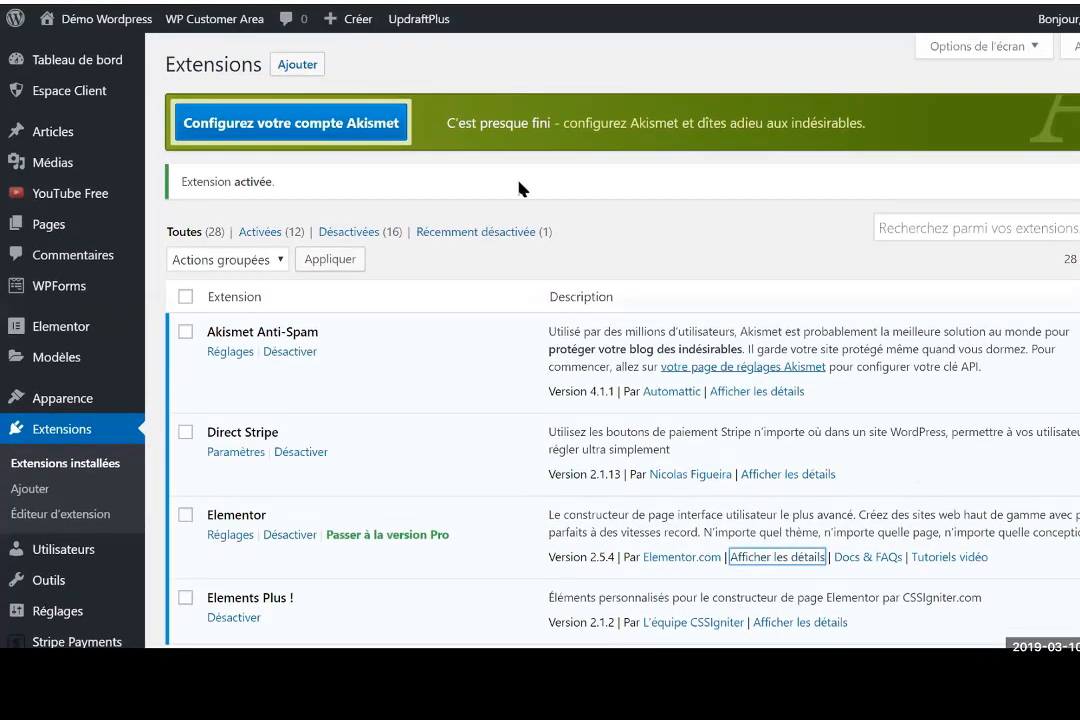
{"action": "mouse_move", "coordinate": [63, 231]}
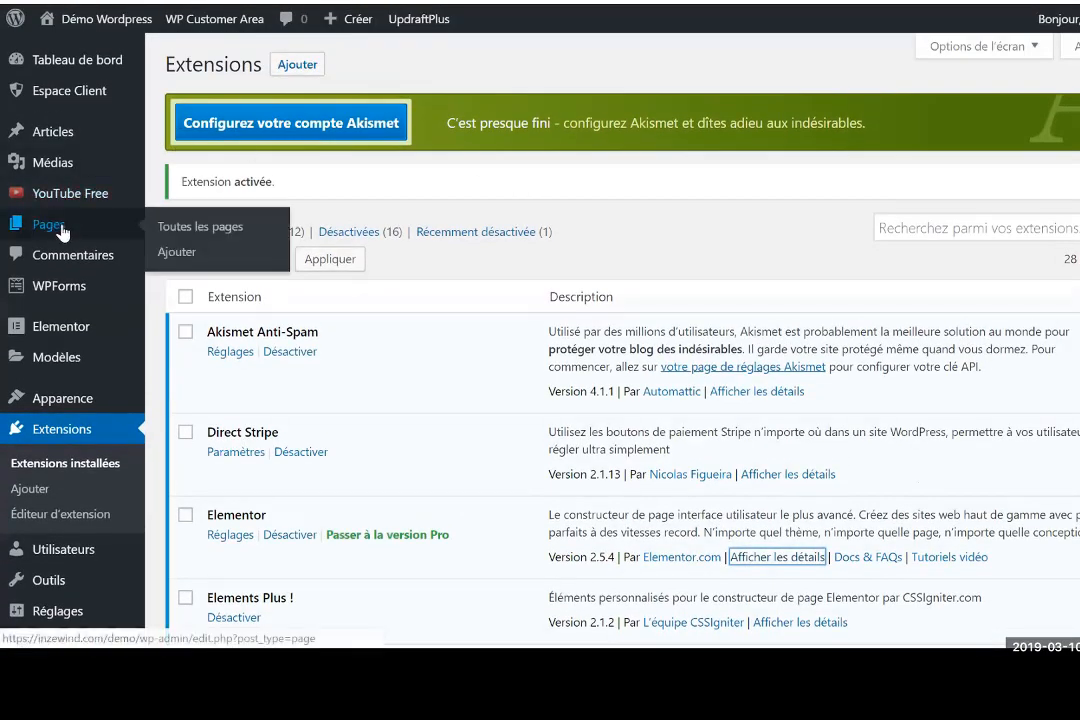
{"action": "left_click", "coordinate": [192, 235]}
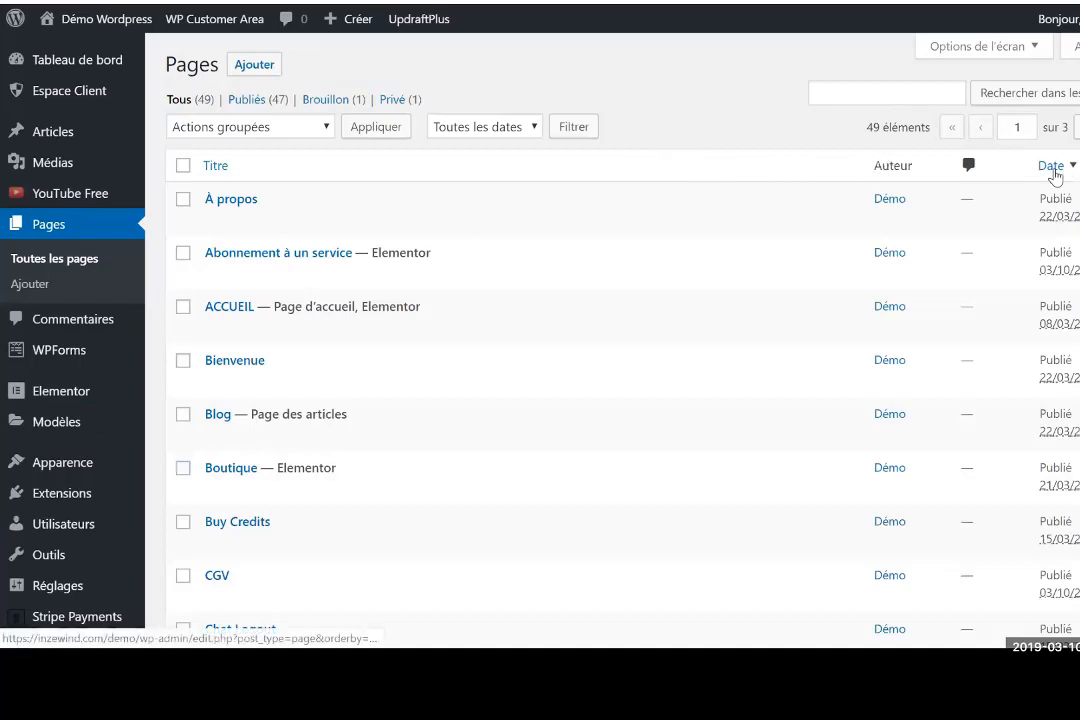
{"action": "left_click", "coordinate": [1052, 167]}
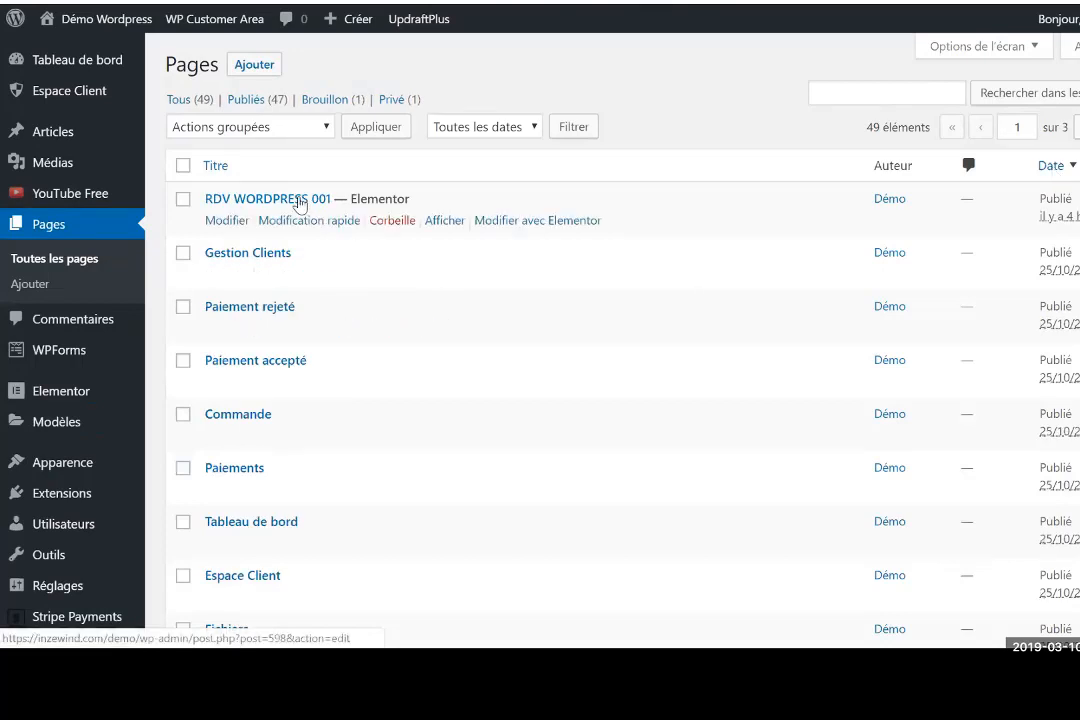
Visit the demo site, open its RDV #001 page for editing with Elementor and acknowledge the Flexbox notice
{"action": "mouse_move", "coordinate": [105, 20]}
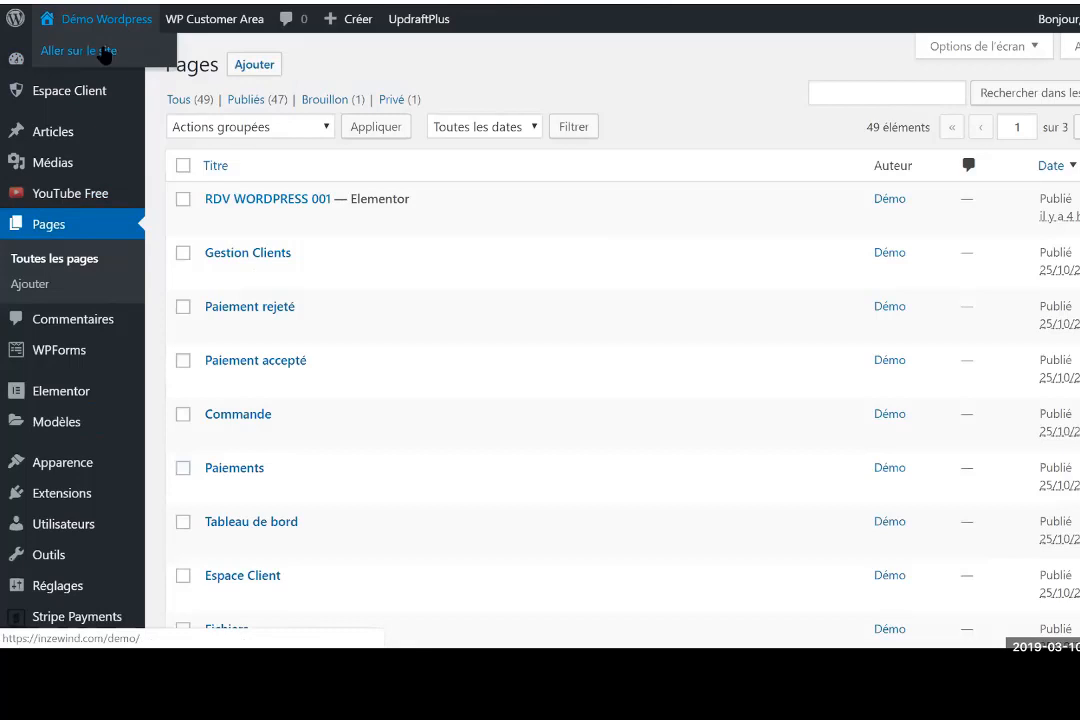
{"action": "left_click", "coordinate": [105, 53]}
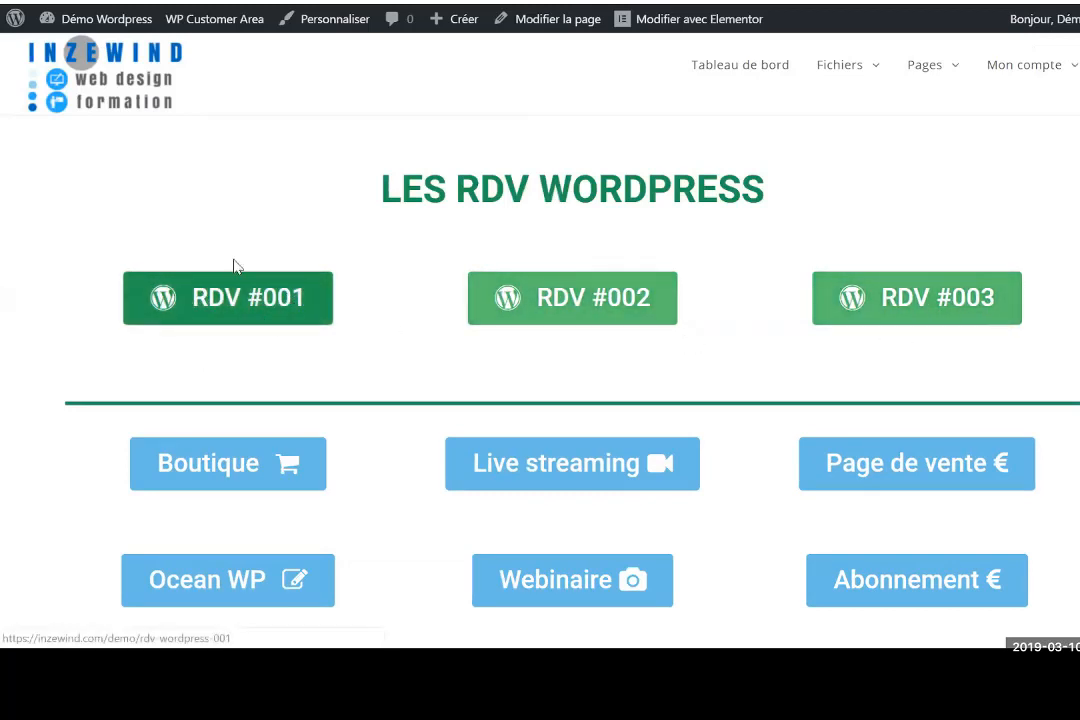
{"action": "left_click", "coordinate": [215, 305]}
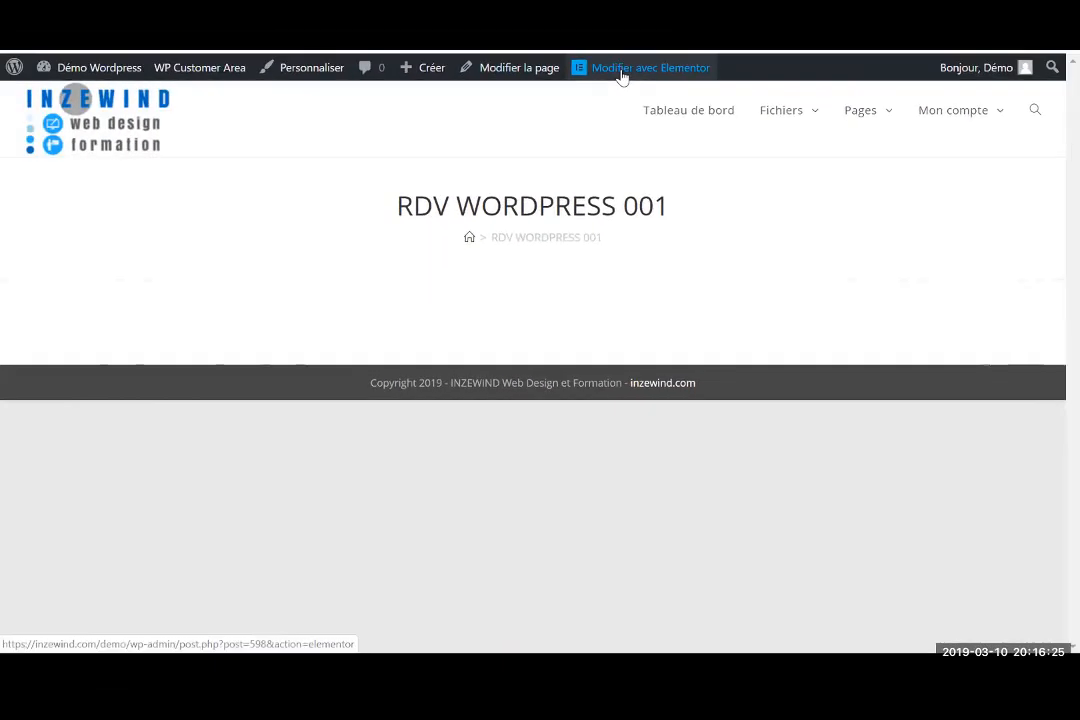
{"action": "left_click", "coordinate": [621, 70]}
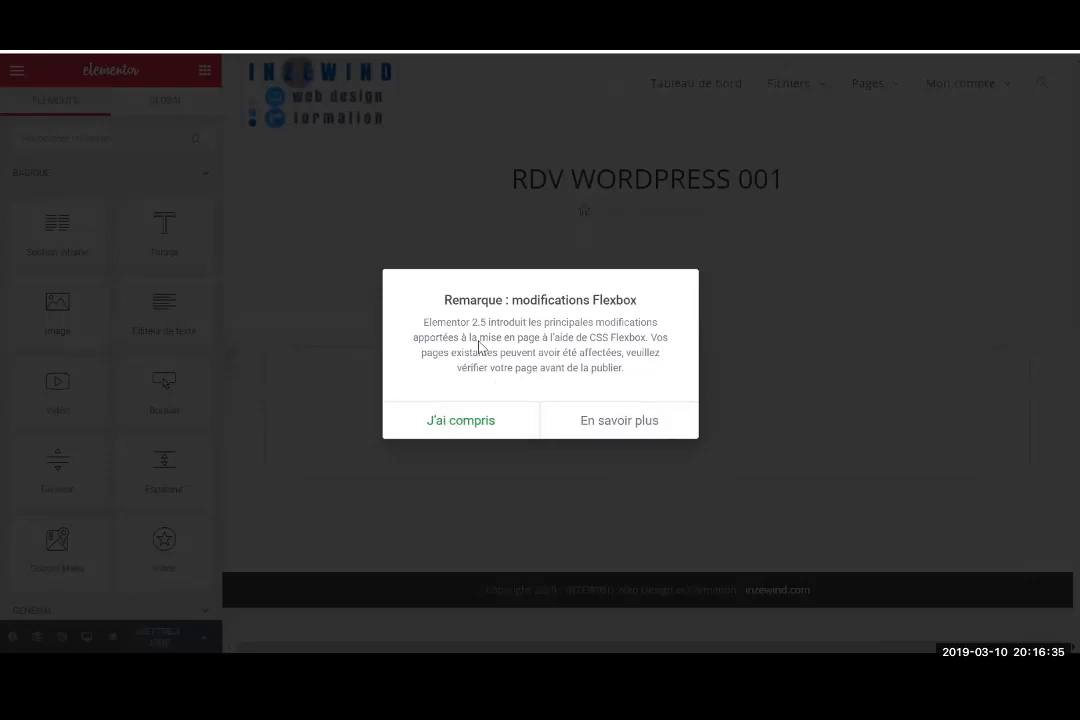
{"action": "left_click", "coordinate": [487, 419]}
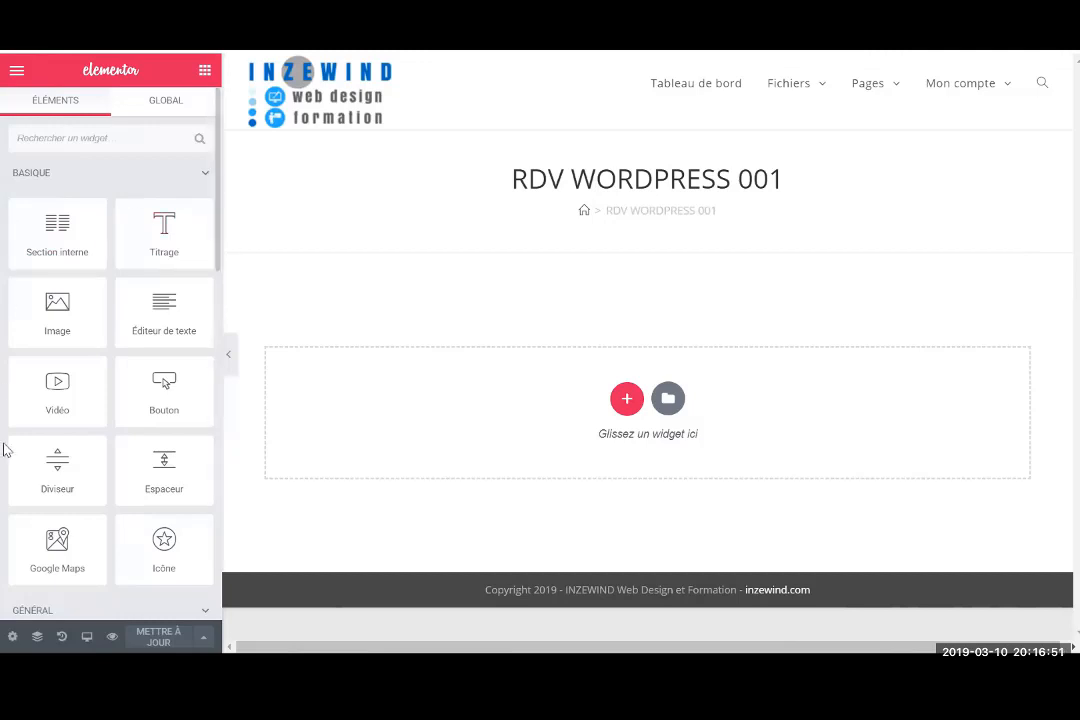
Look through Elementor's available widgets, from the Basique category down through the Général ones
{"action": "left_click_drag", "start_coordinate": [217, 218], "coordinate": [203, 425]}
{"action": "scroll", "coordinate": [203, 425], "scroll_direction": "down", "scroll_amount": 5}
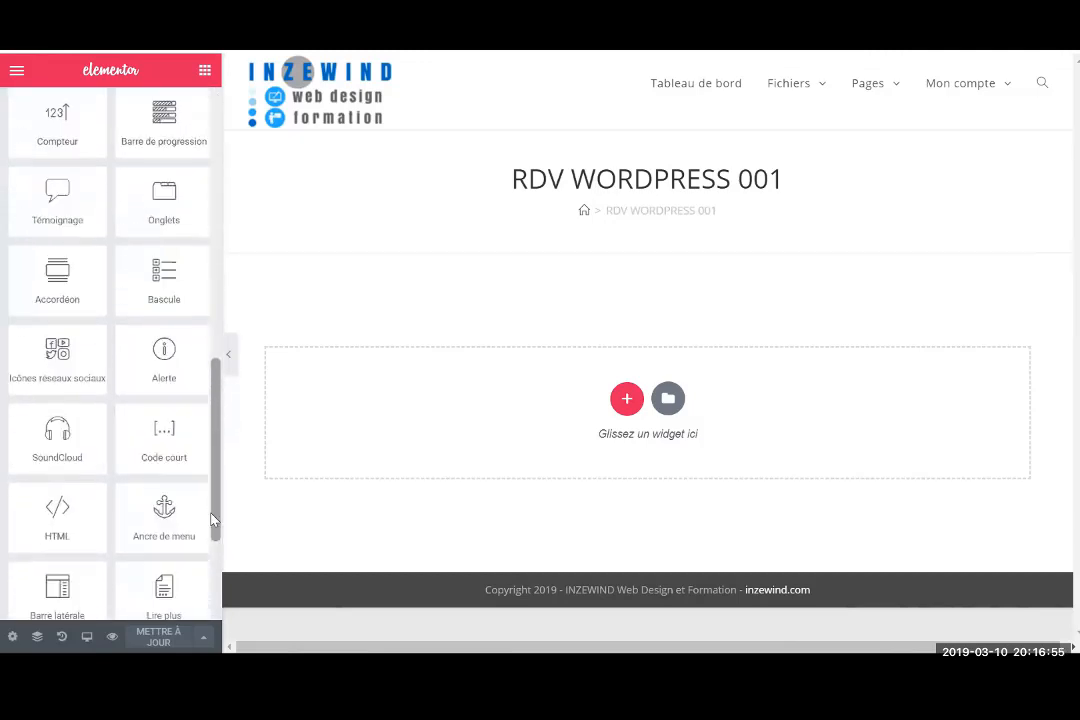
{"action": "scroll", "coordinate": [181, 174], "scroll_direction": "up", "scroll_amount": 10}
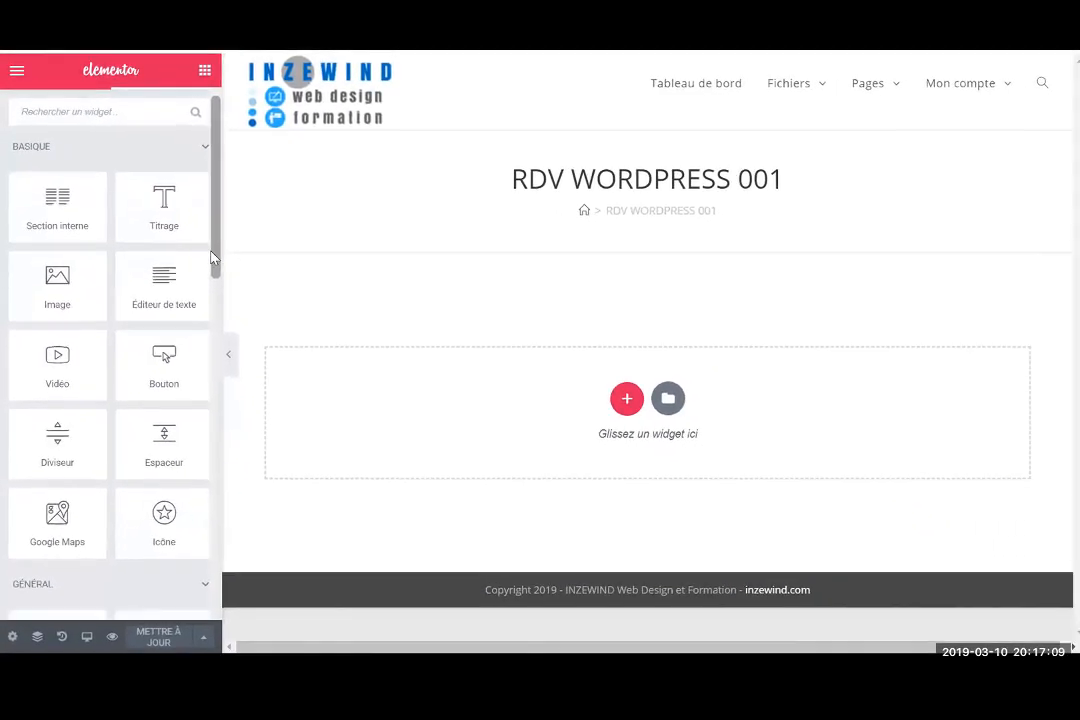
{"action": "left_click_drag", "start_coordinate": [217, 262], "coordinate": [212, 470]}
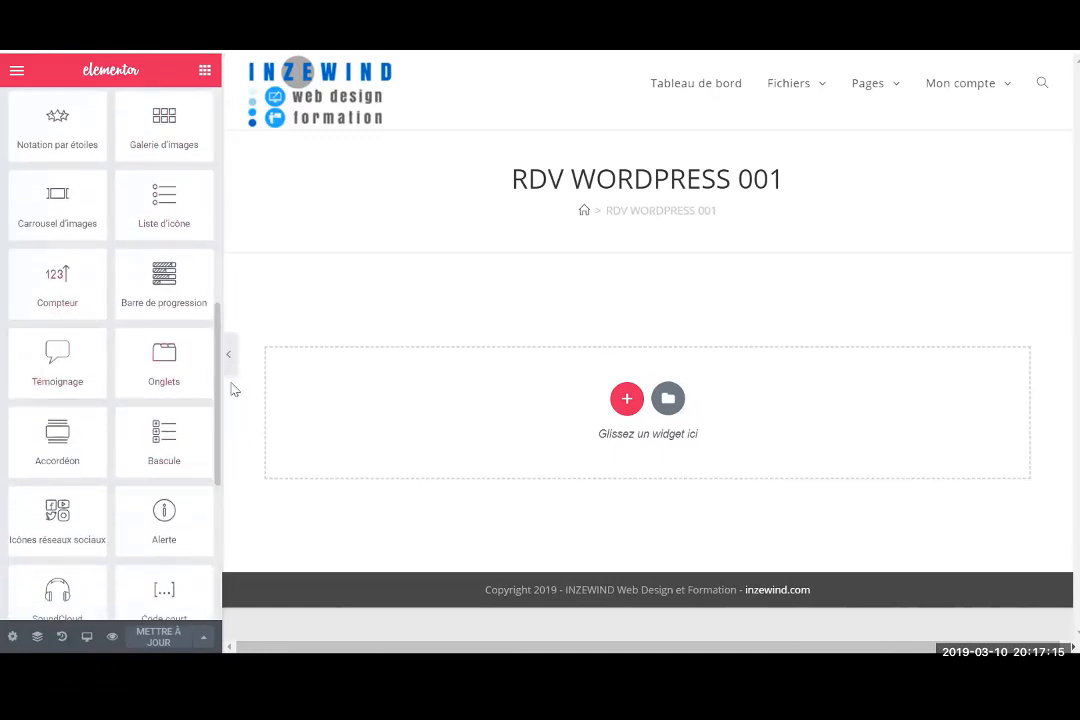
{"action": "left_click_drag", "start_coordinate": [217, 386], "coordinate": [194, 260]}
{"action": "scroll", "coordinate": [193, 212], "scroll_direction": "up", "scroll_amount": 3}
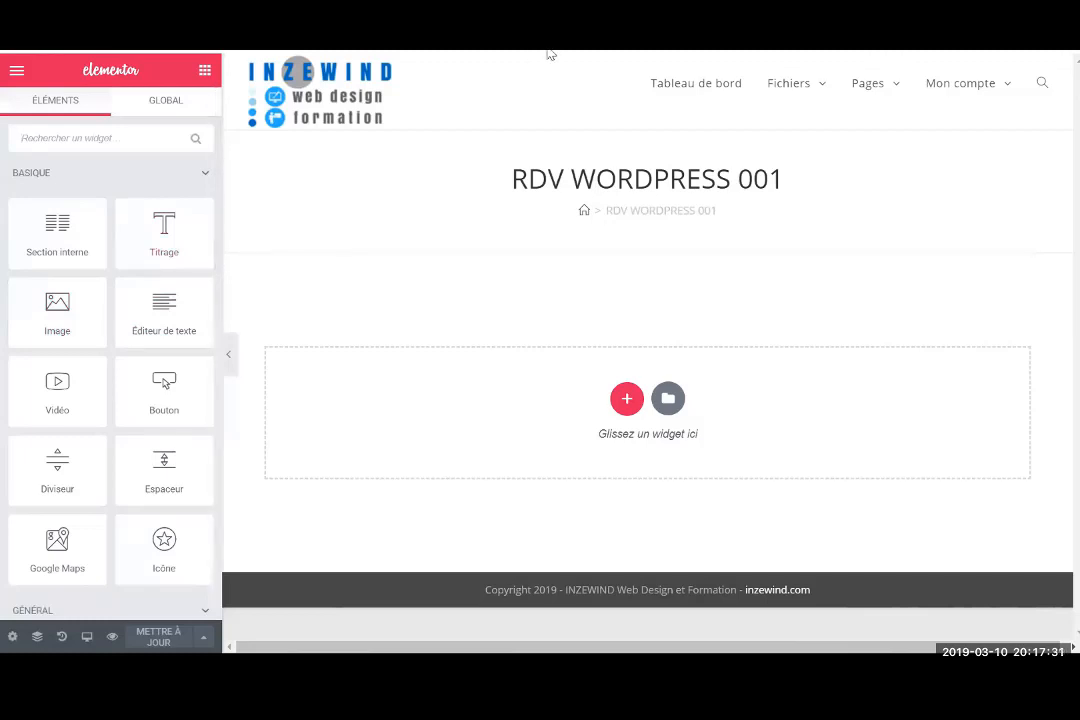
Look over the finished RDV WORDPRESS page as a model for the layout, then return to the Elementor editor
{"action": "left_click", "coordinate": [298, 71]}
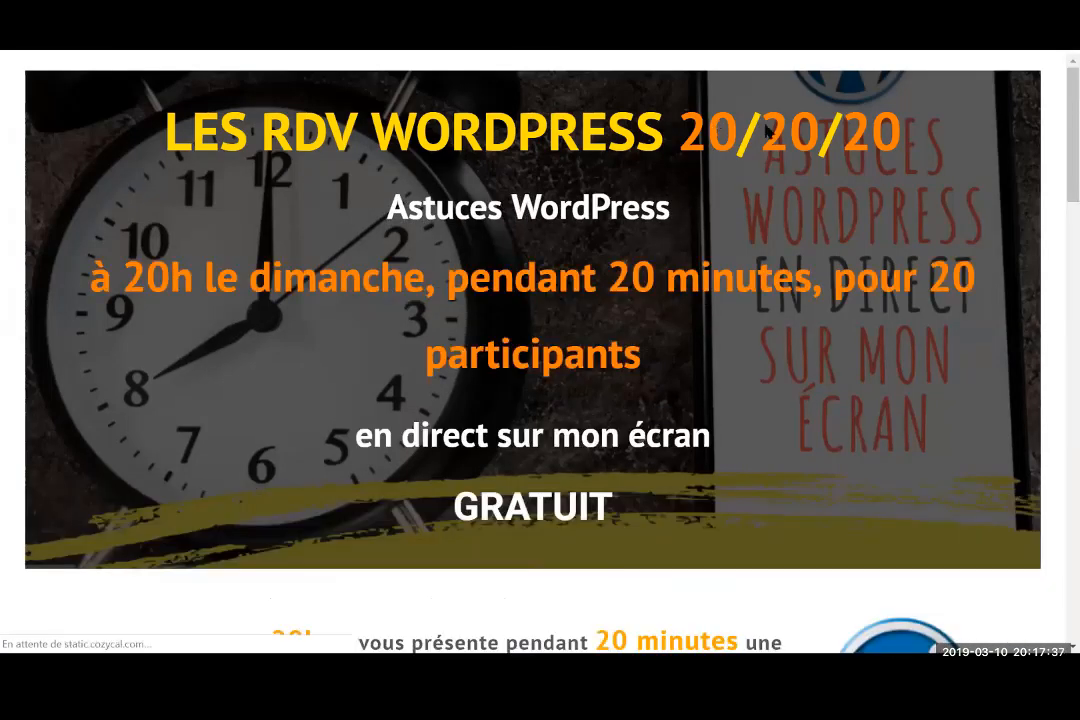
{"action": "scroll", "coordinate": [1055, 170], "scroll_direction": "down", "scroll_amount": 7}
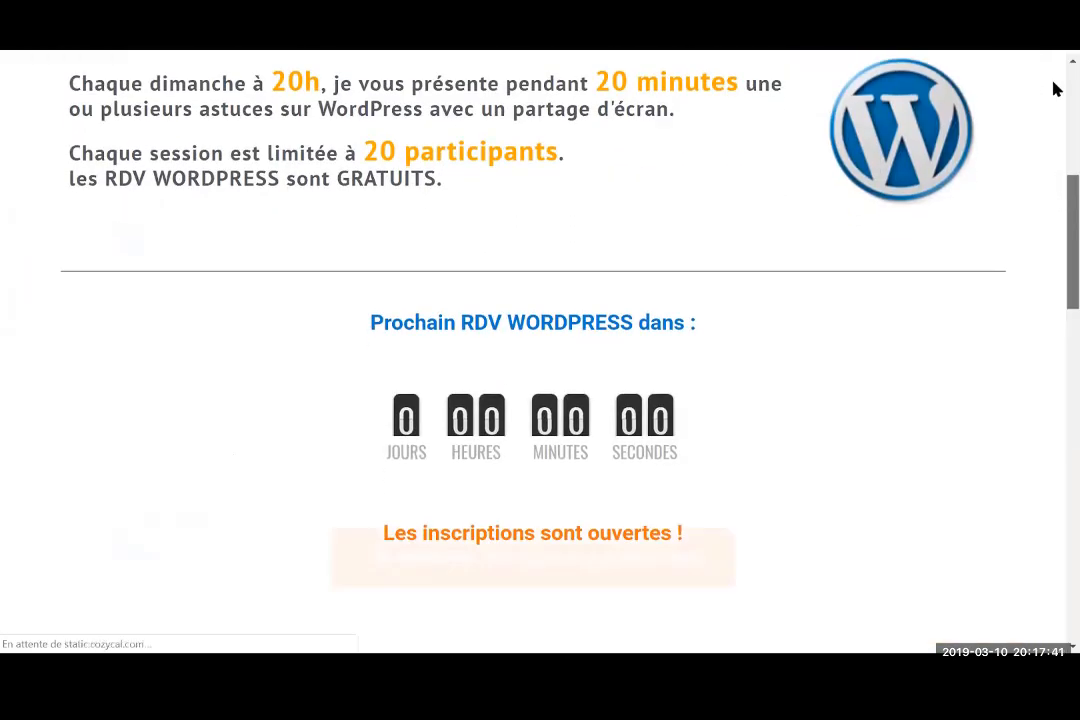
{"action": "scroll", "coordinate": [1055, 90], "scroll_direction": "up", "scroll_amount": 5}
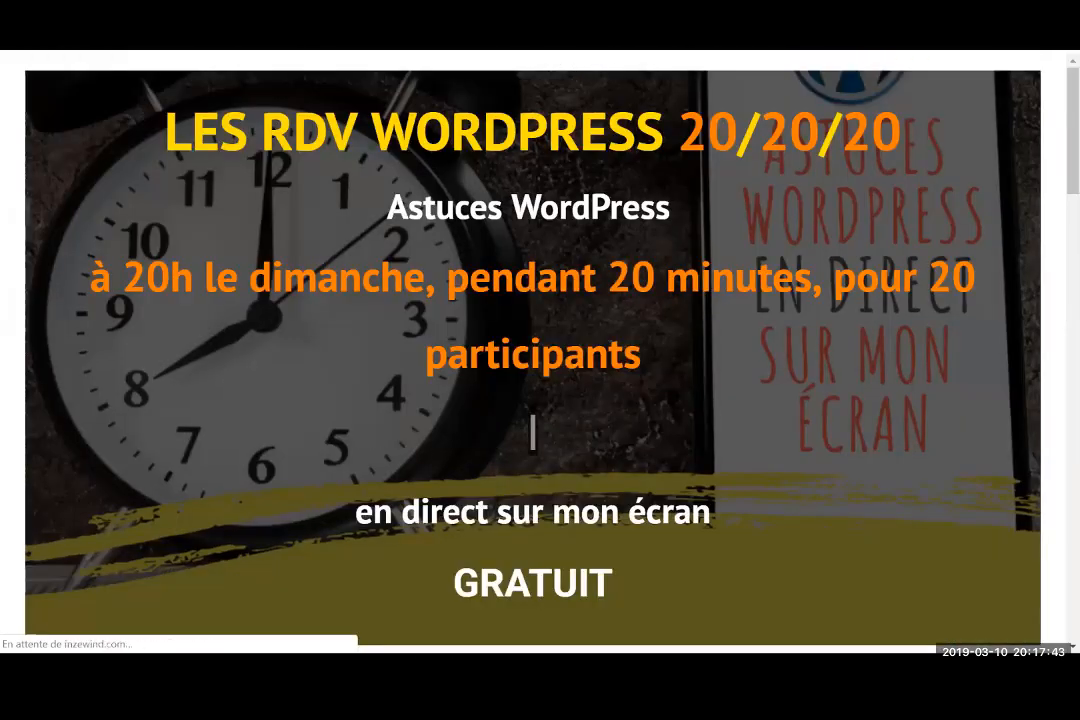
{"action": "key", "text": "ctrl+Tab"}
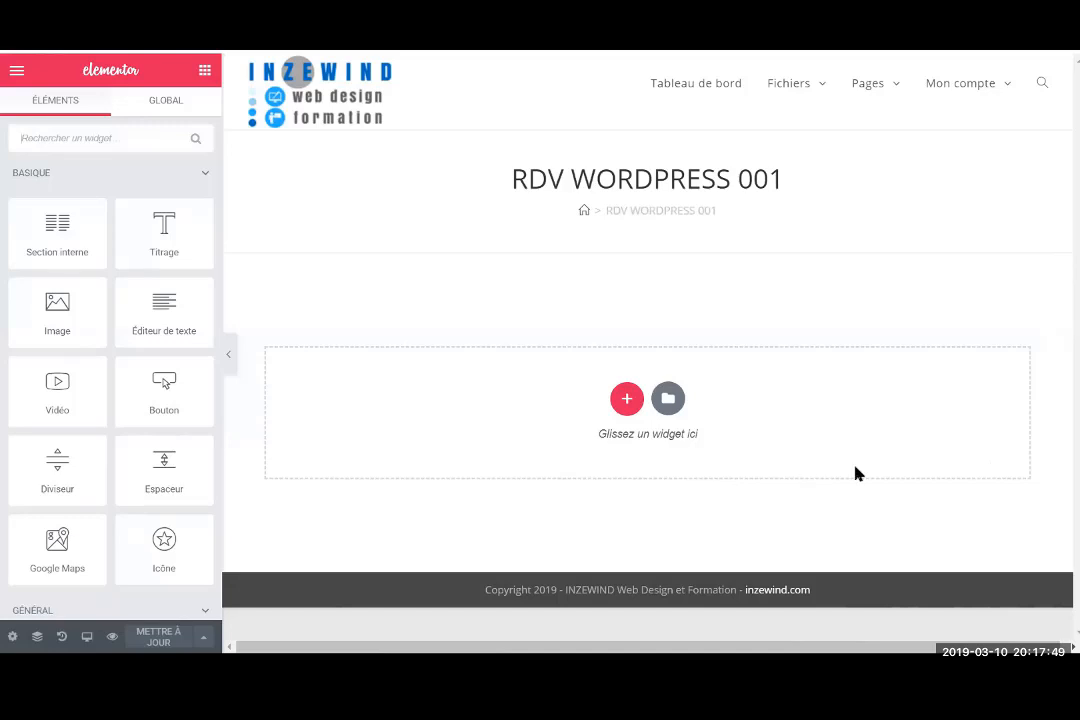
Add a new section with the single-column structure to the RDV WORDPRESS 001 page
{"action": "left_click", "coordinate": [627, 400]}
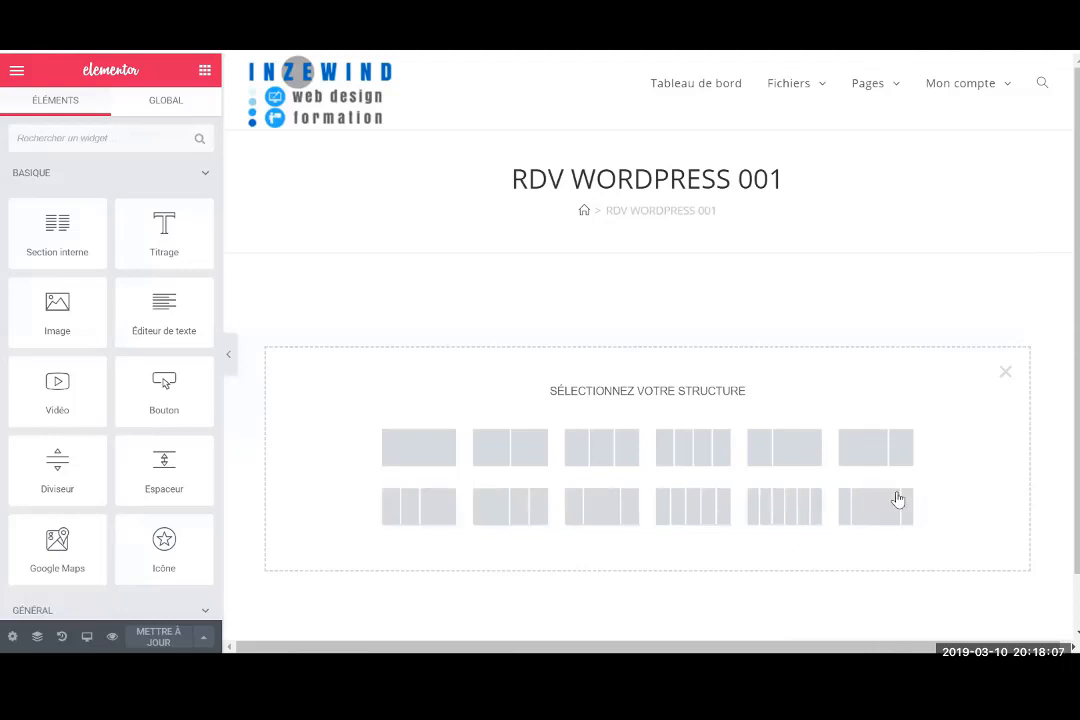
{"action": "left_click", "coordinate": [418, 450]}
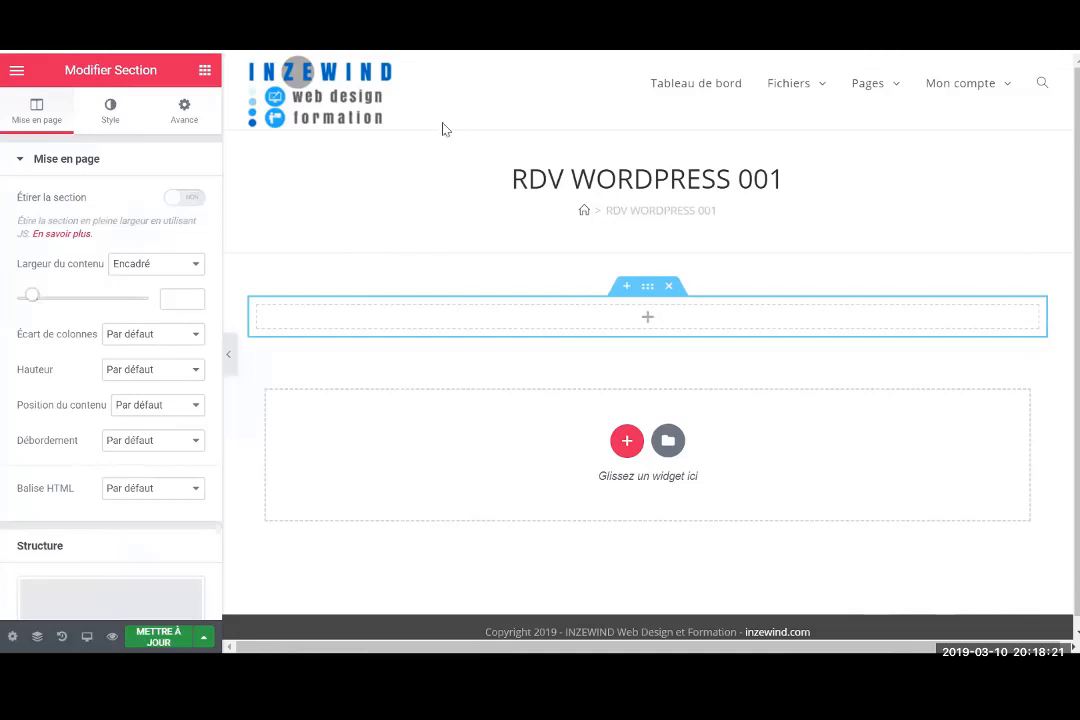
Check the finished page's header again, then examine the new section's Style and Avancé settings in Elementor
{"action": "left_click", "coordinate": [297, 71]}
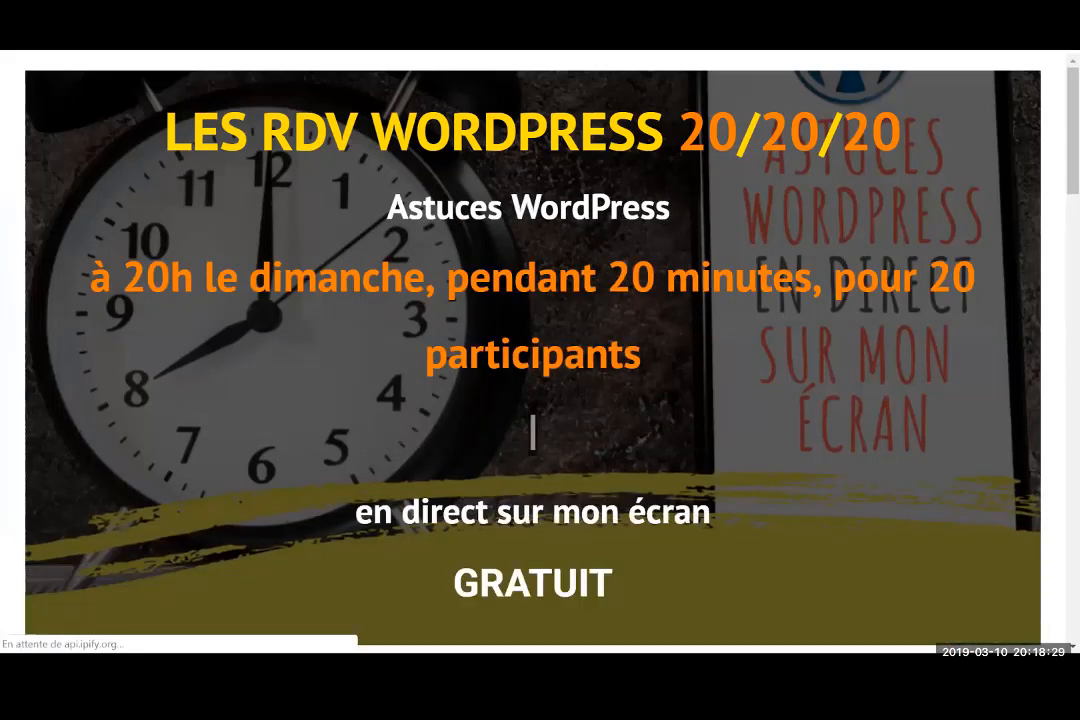
{"action": "key", "text": "ctrl+shift+Tab"}
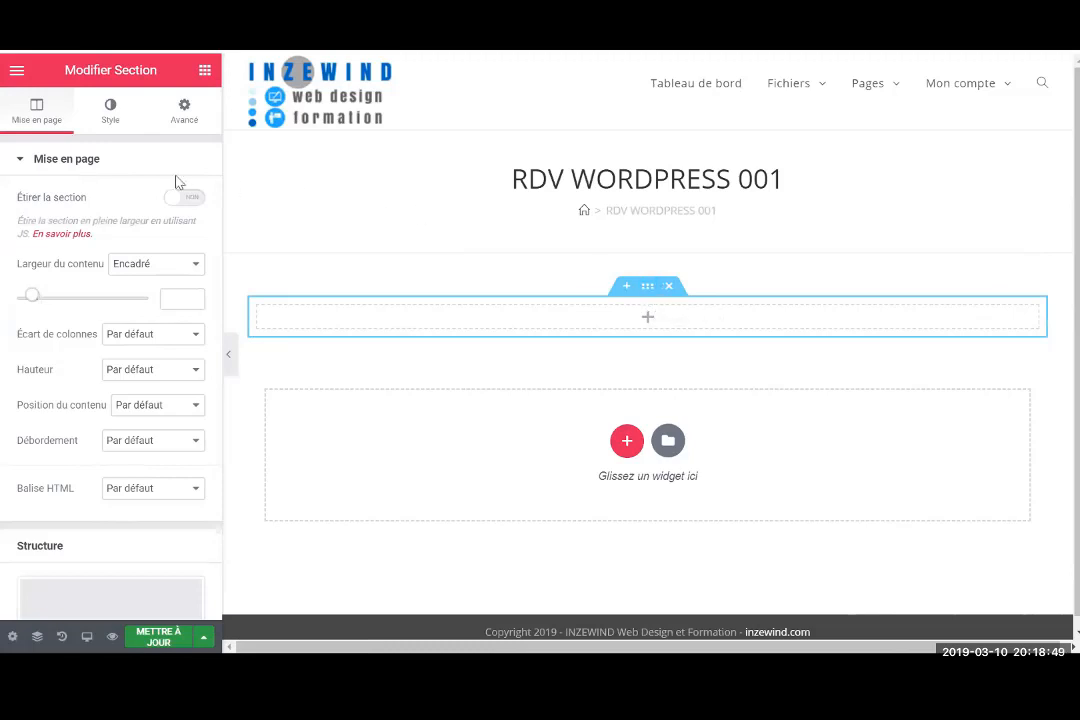
{"action": "left_click", "coordinate": [109, 113]}
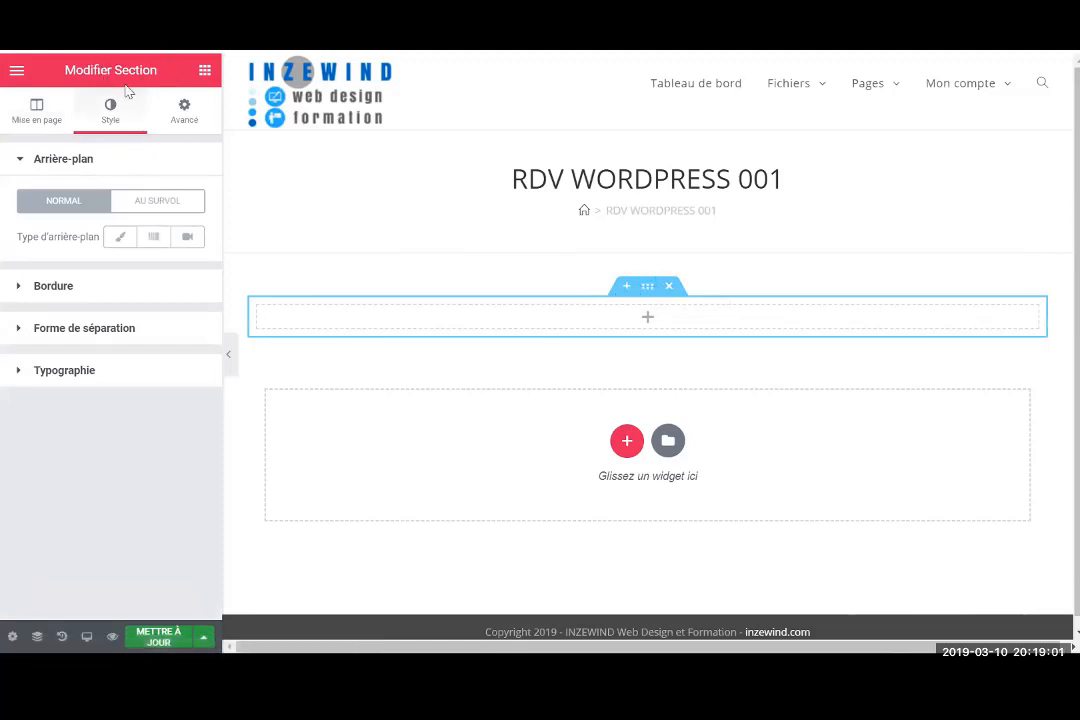
{"action": "left_click", "coordinate": [184, 112]}
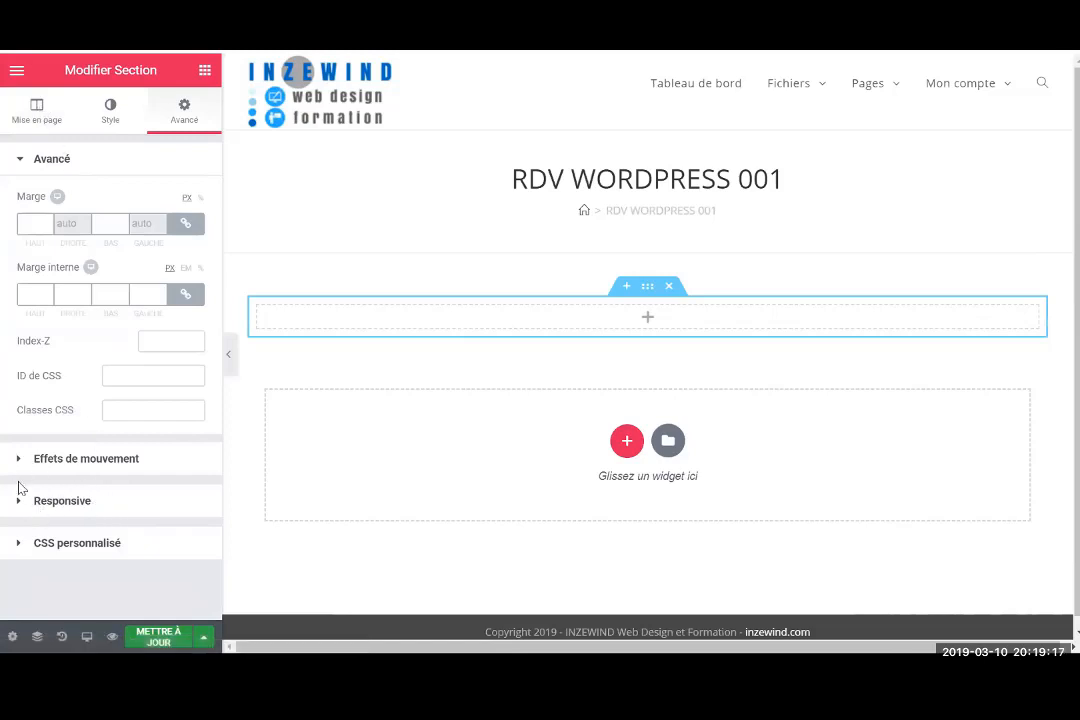
Give the new section a classic background with the rdv-wordpress-202020fond.png image from the media library
{"action": "left_click", "coordinate": [40, 118]}
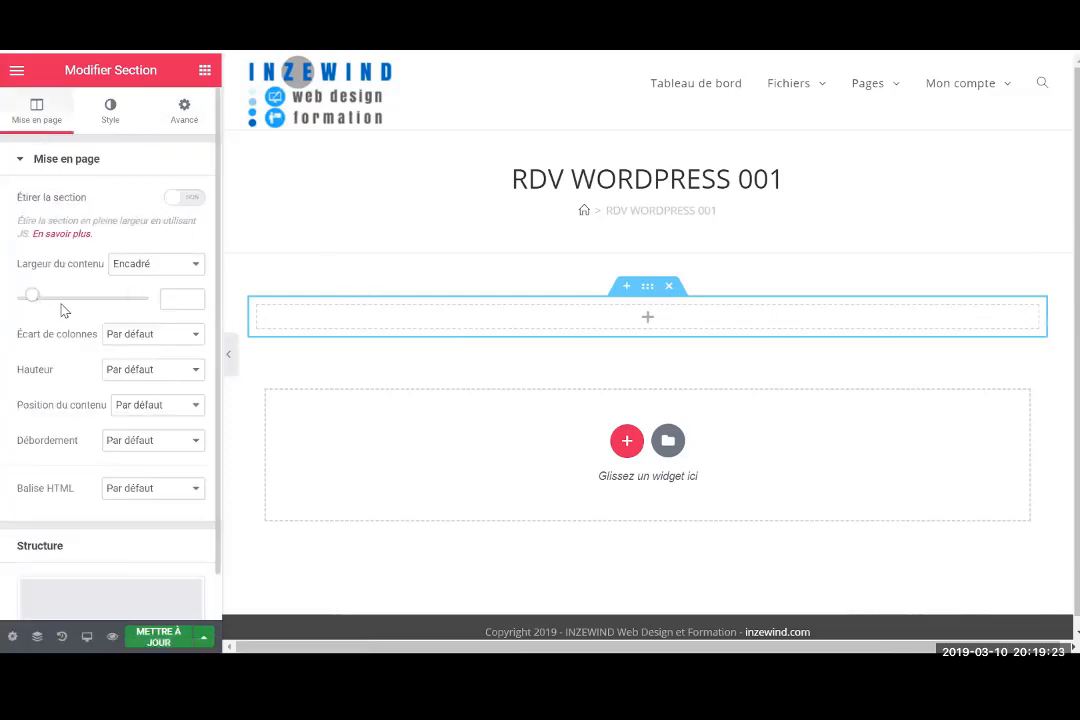
{"action": "left_click", "coordinate": [110, 112]}
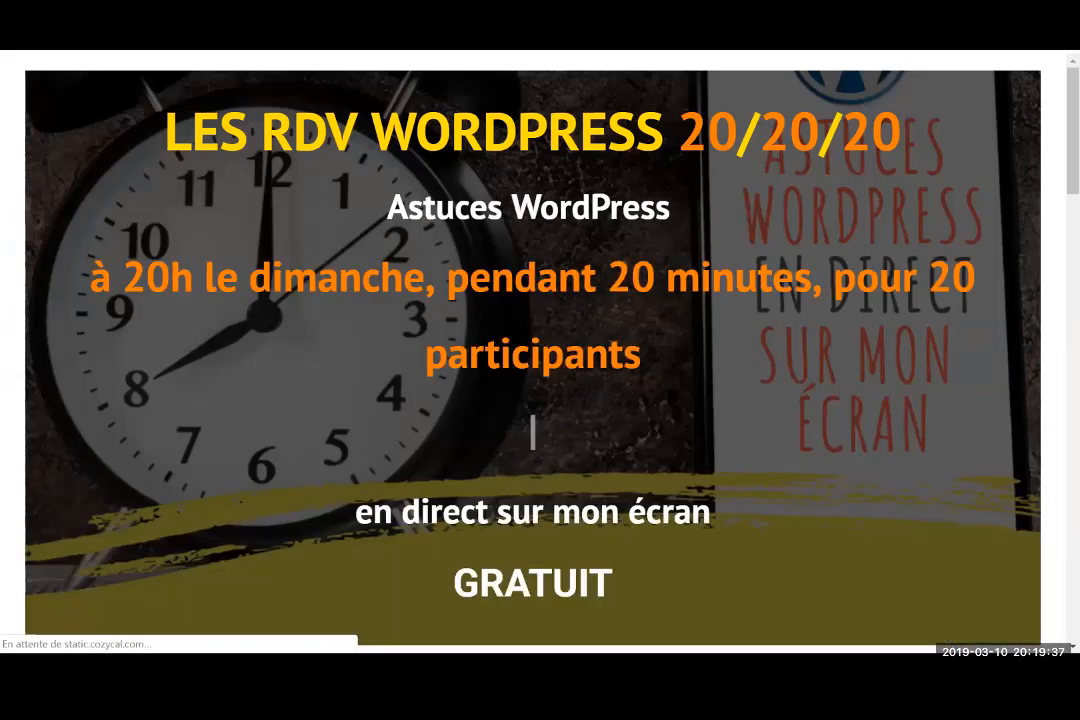
{"action": "key", "text": "ctrl+shift+Tab"}
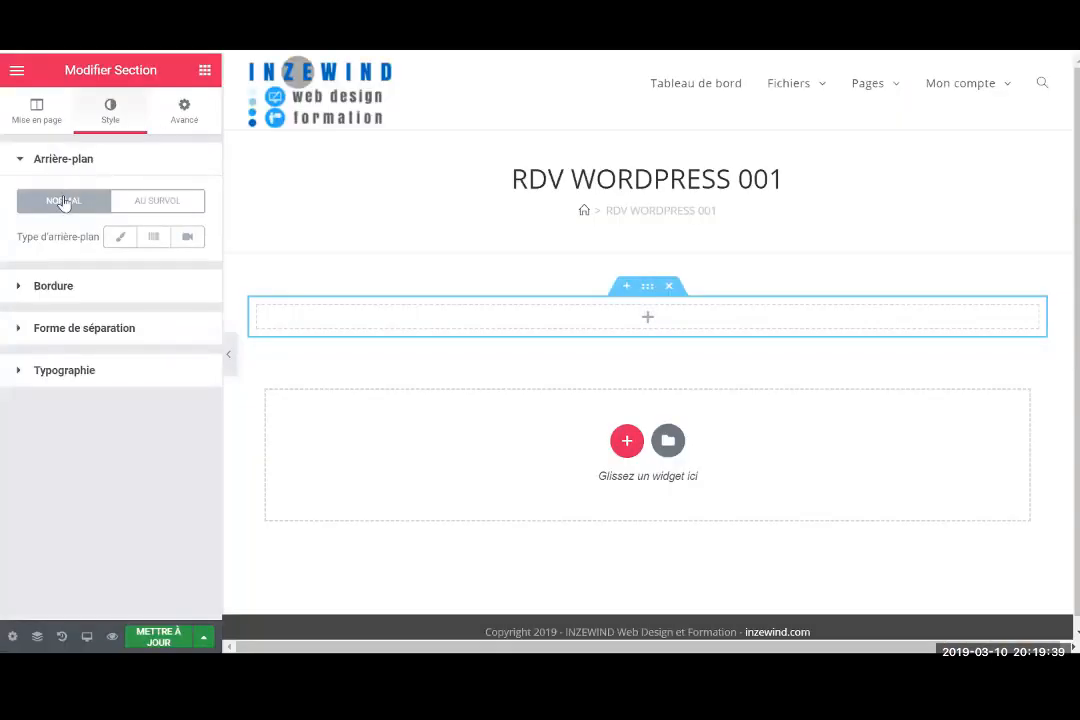
{"action": "left_click", "coordinate": [121, 243]}
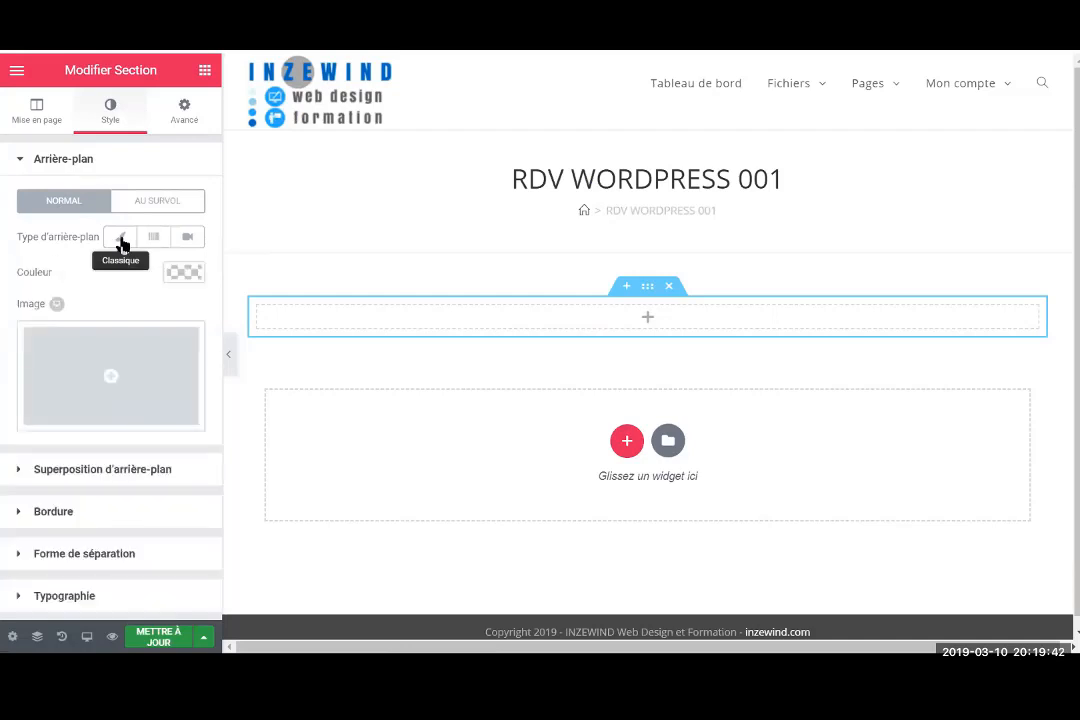
{"action": "left_click", "coordinate": [111, 378]}
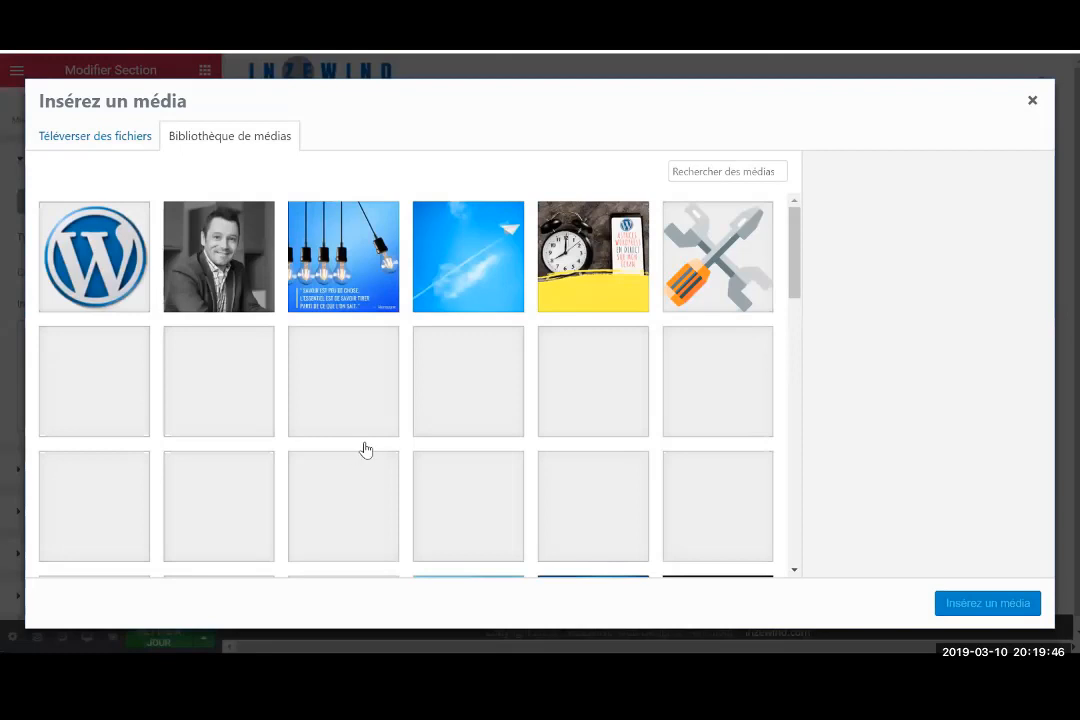
{"action": "left_click", "coordinate": [608, 252]}
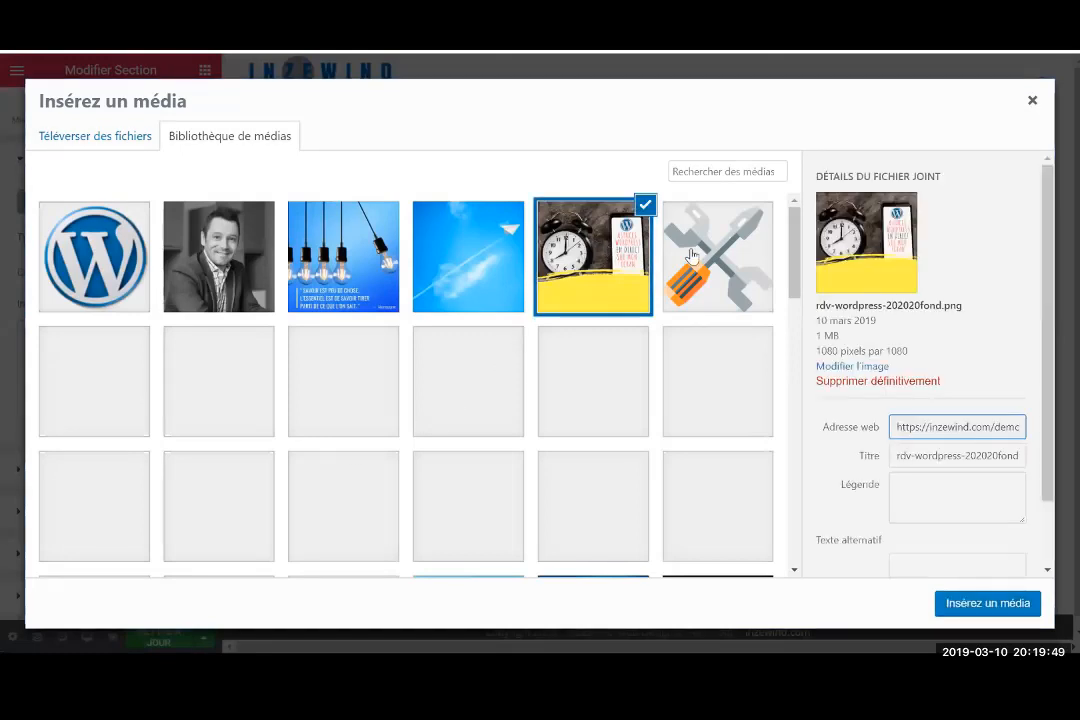
{"action": "left_click", "coordinate": [983, 606]}
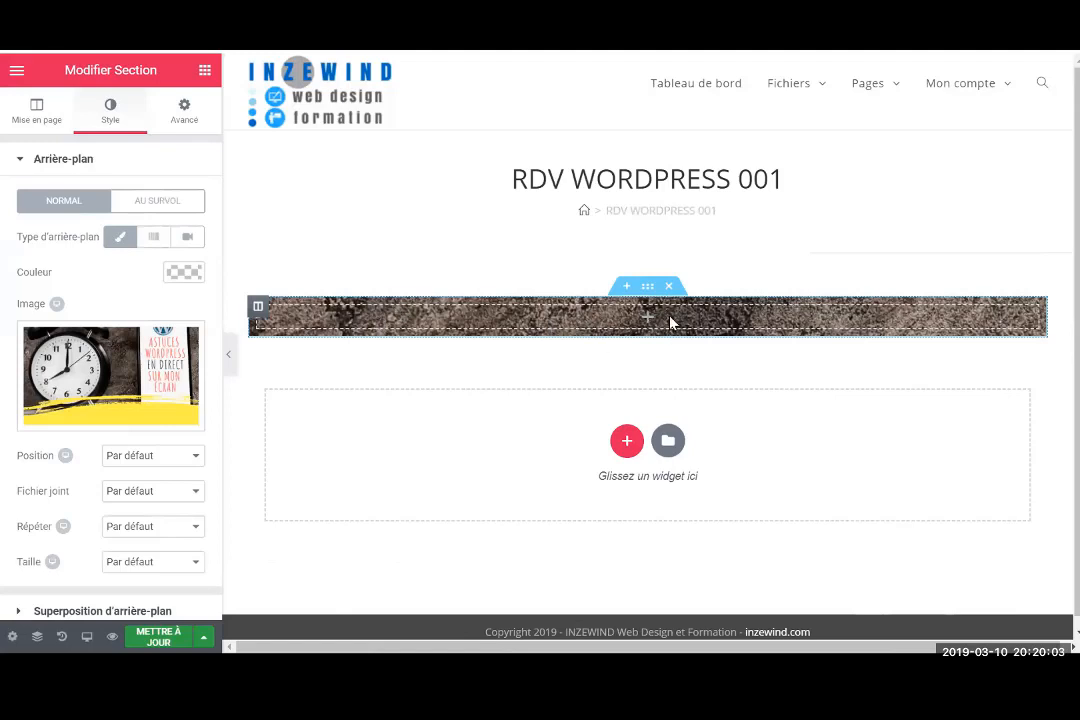
Set the section background image's size (Taille) to Auto
{"action": "left_click", "coordinate": [196, 457]}
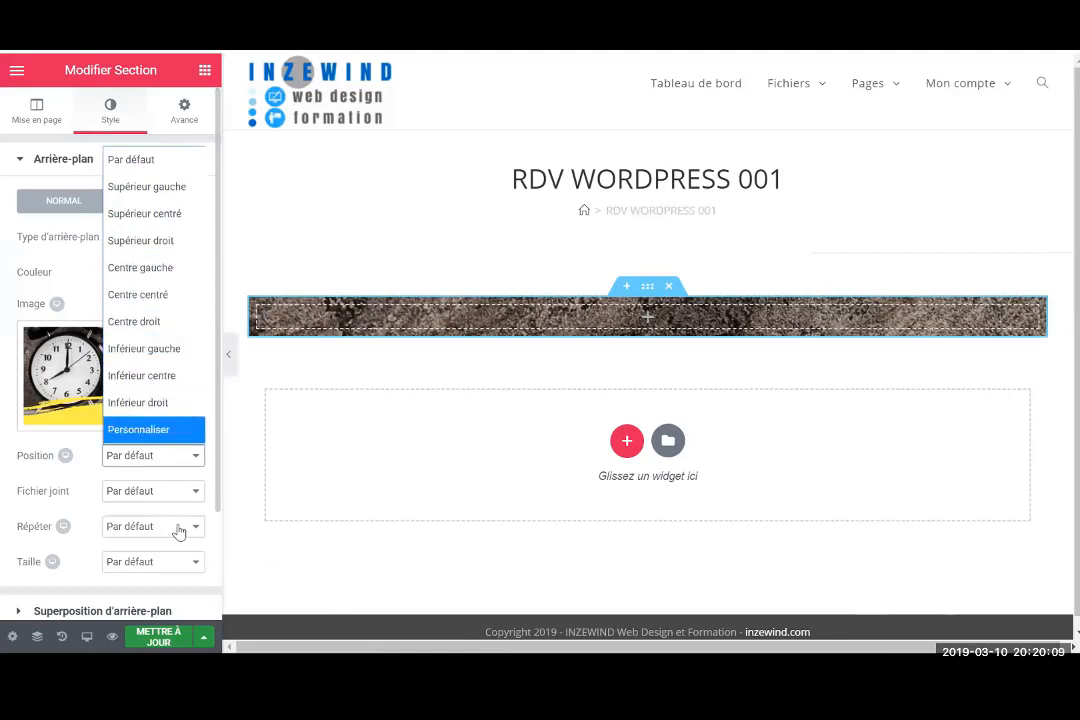
{"action": "left_click", "coordinate": [192, 564]}
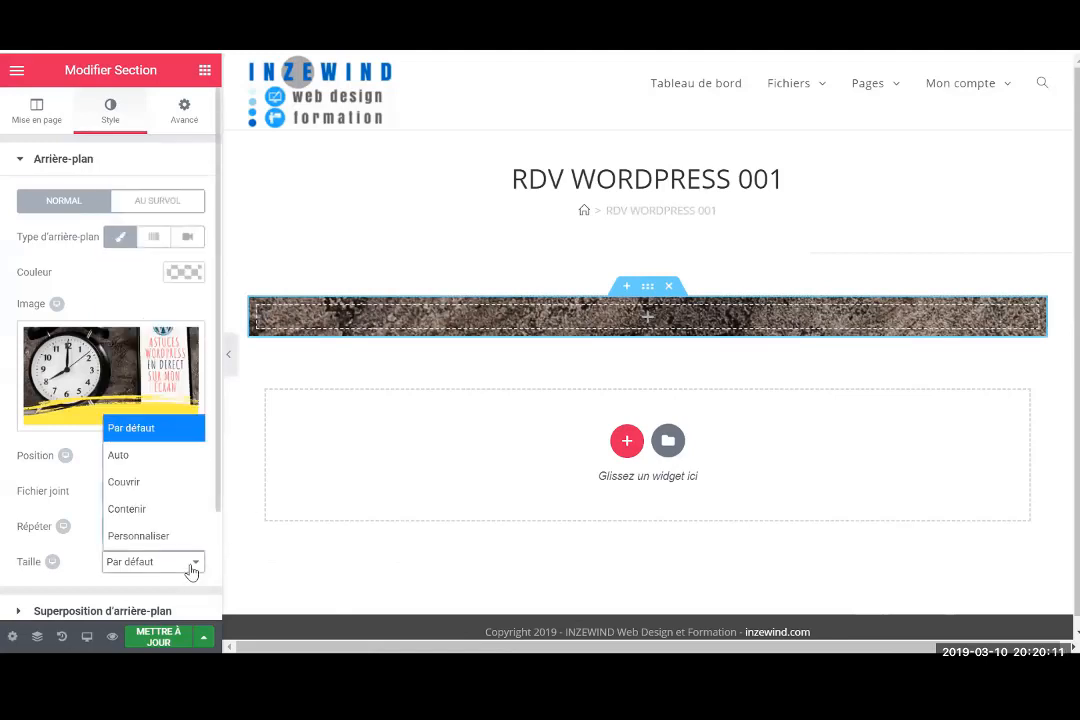
{"action": "left_click", "coordinate": [170, 457]}
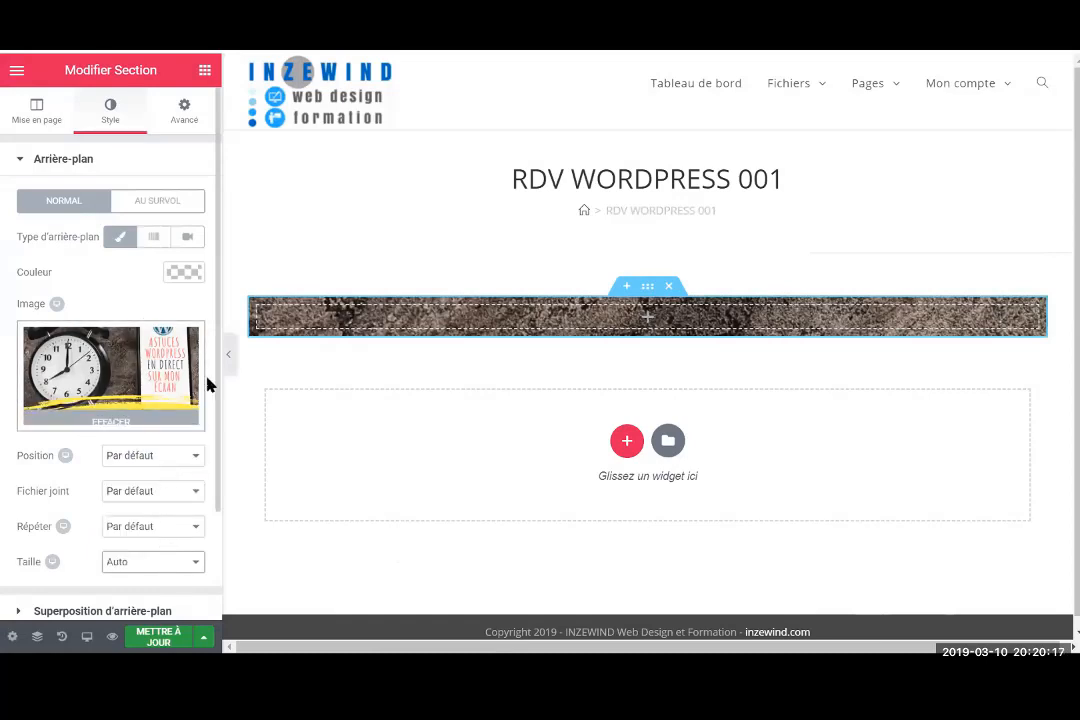
Add a Titrage widget inside the section, using the finished page as reference, and set its title text to RDV WORDPRESS
{"action": "left_click", "coordinate": [340, 320]}
{"action": "key", "text": "ctrl+Tab"}
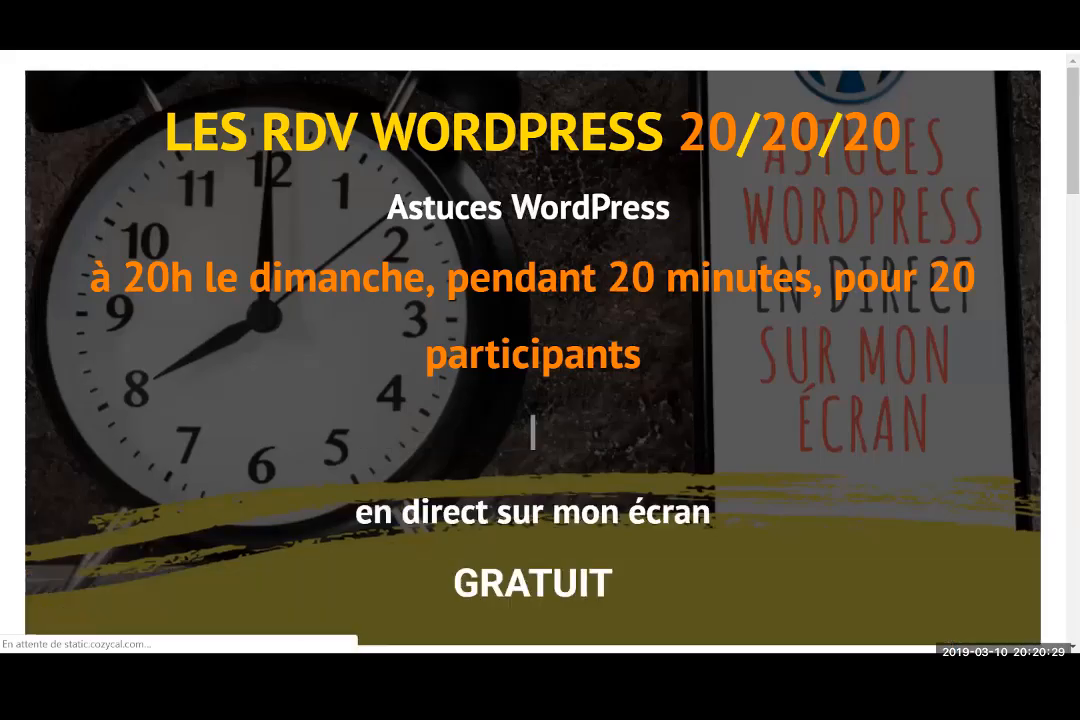
{"action": "key", "text": "ctrl+shift+Tab"}
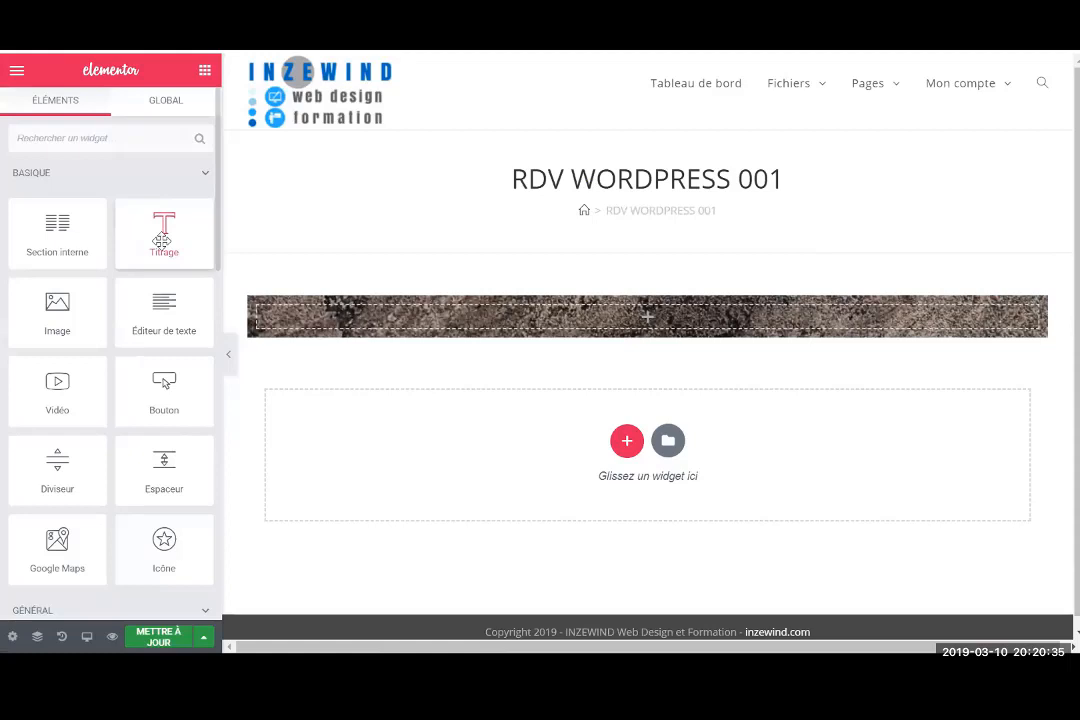
{"action": "left_click_drag", "start_coordinate": [161, 241], "coordinate": [451, 310]}
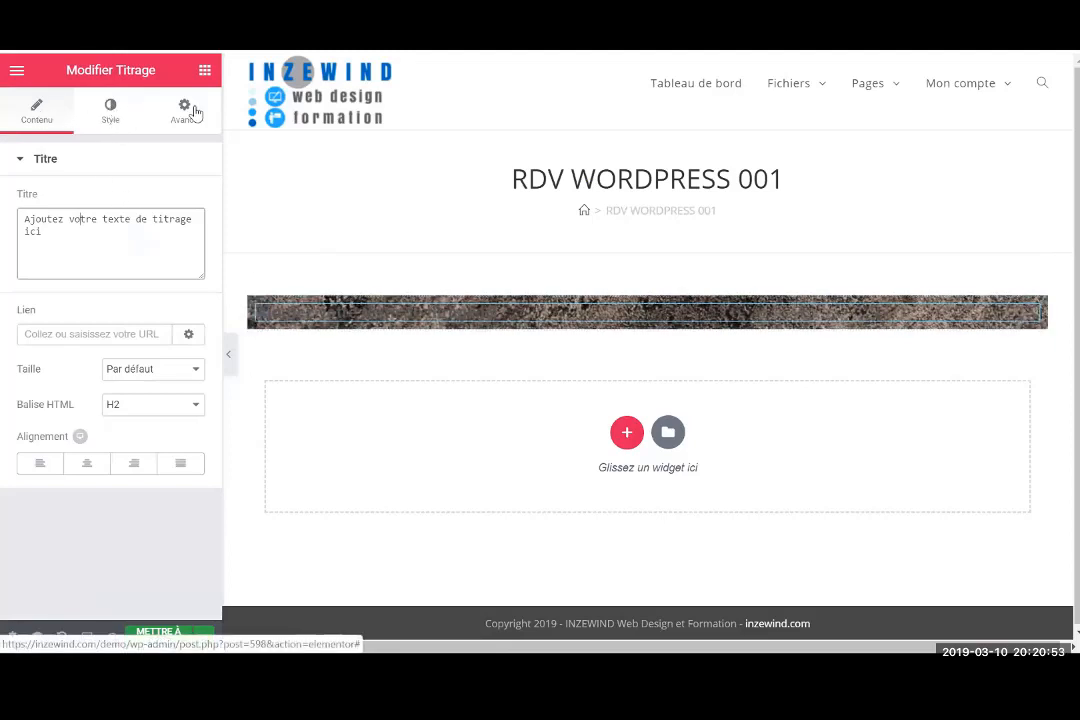
{"action": "left_click", "coordinate": [97, 232]}
{"action": "left_click_drag", "start_coordinate": [97, 232], "coordinate": [5, 214]}
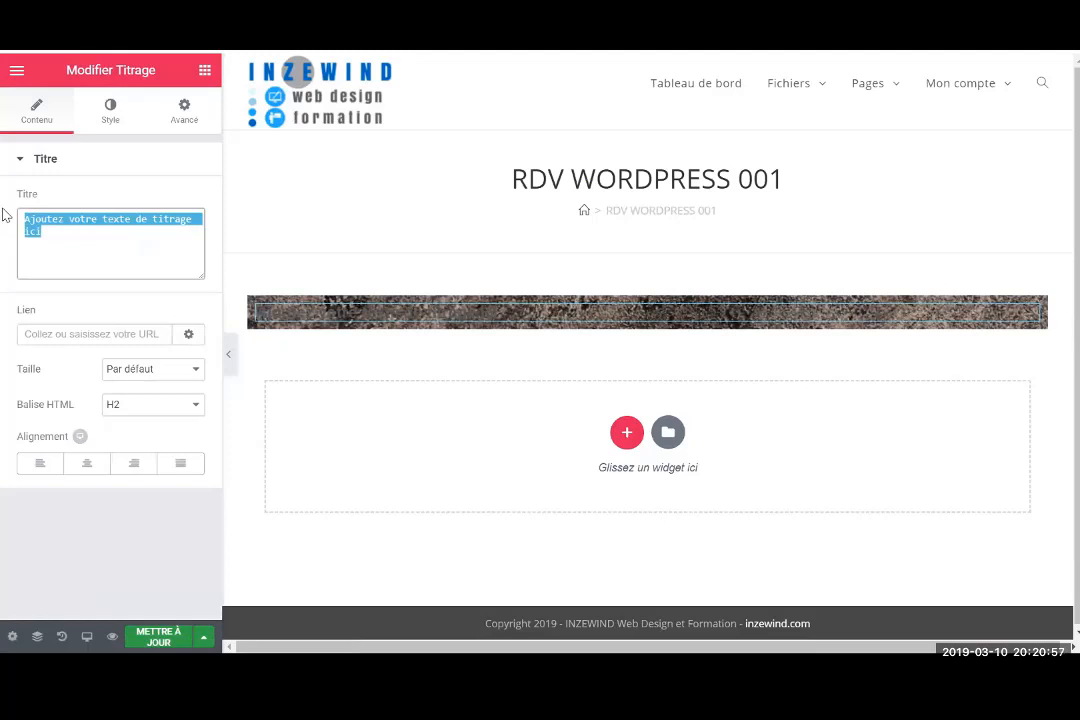
{"action": "type", "text": "RDV WORDPRESS"}
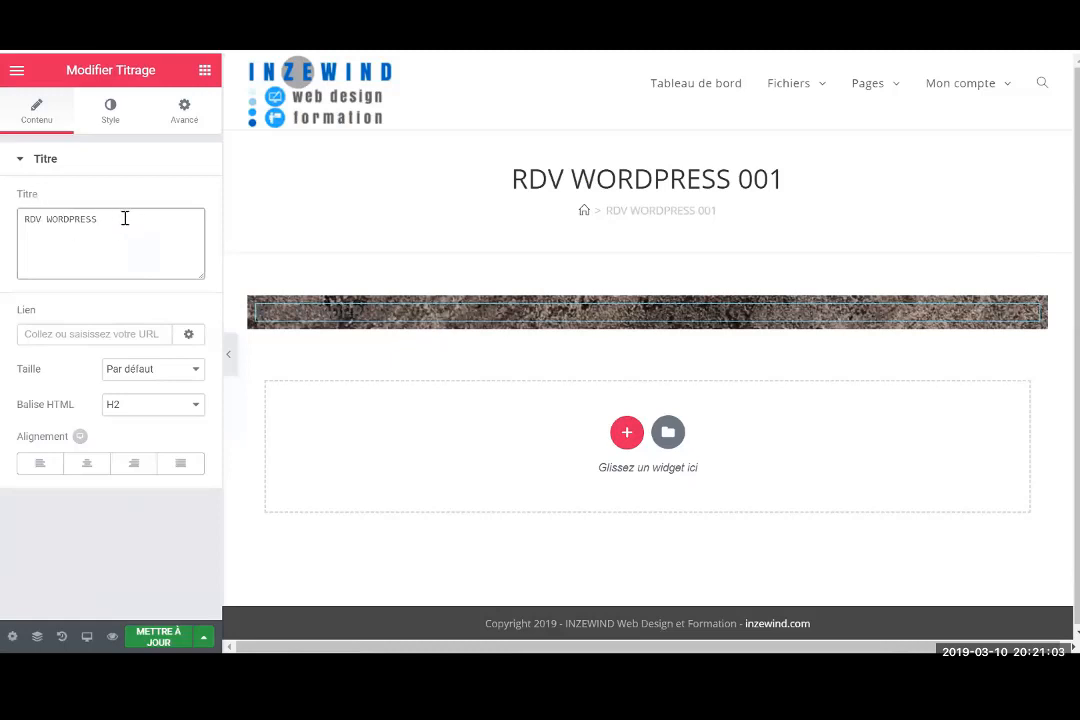
Set the title's text colour to white (#ffffff) and centre its alignment
{"action": "left_click", "coordinate": [110, 112]}
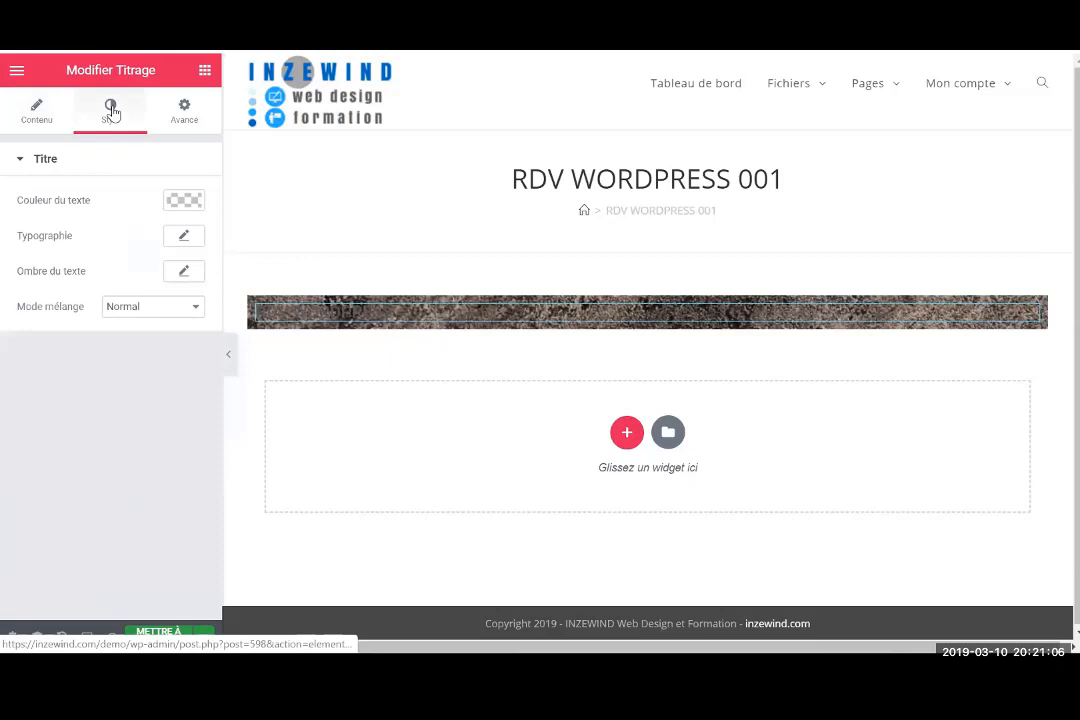
{"action": "left_click", "coordinate": [185, 201]}
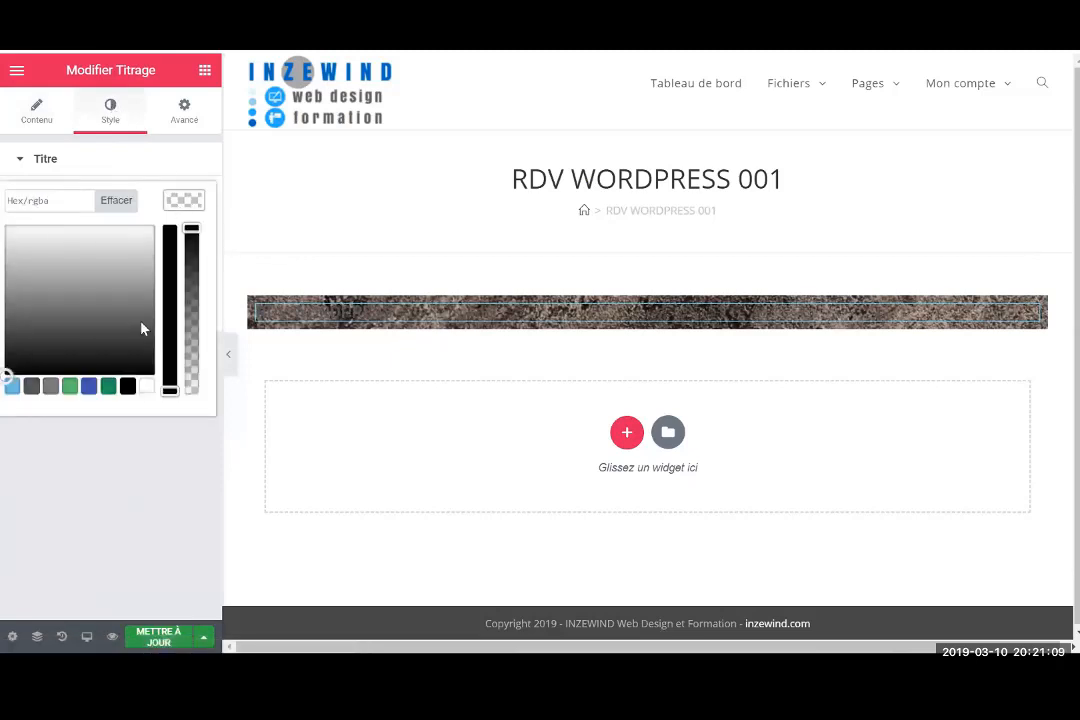
{"action": "left_click", "coordinate": [146, 387]}
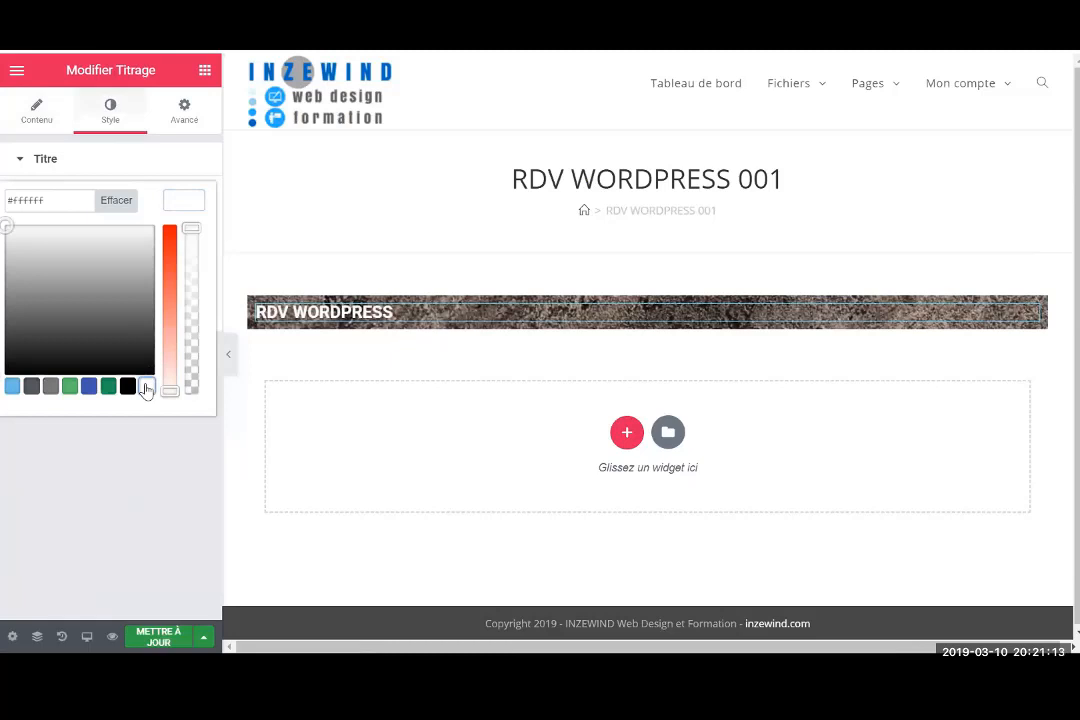
{"action": "left_click", "coordinate": [37, 106]}
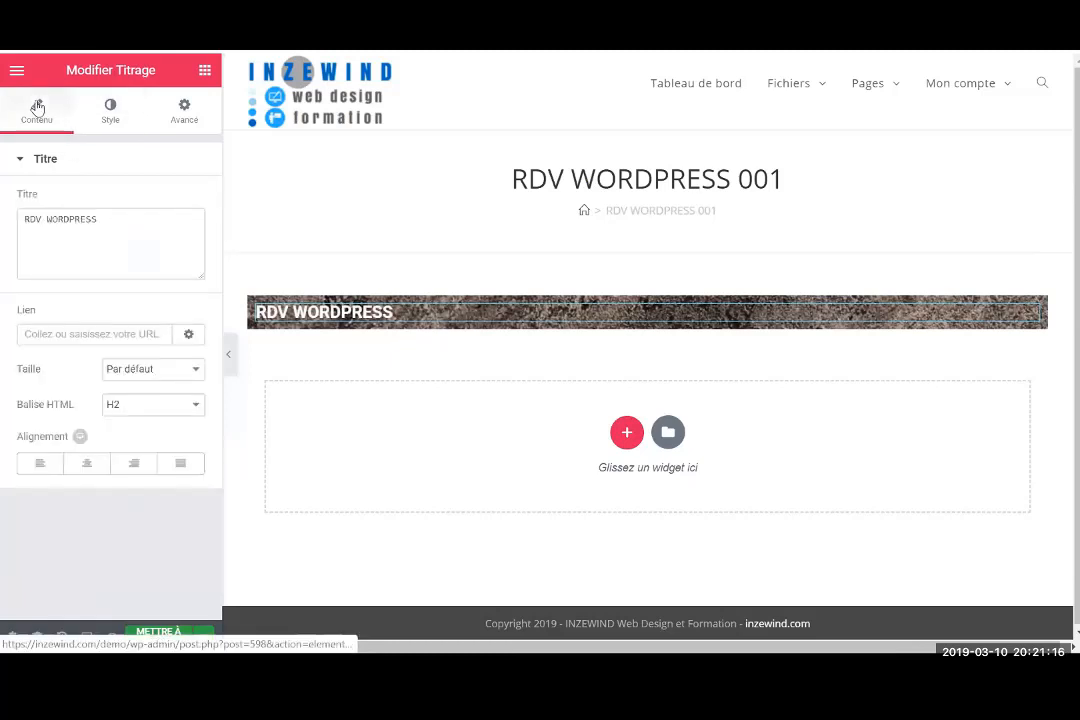
{"action": "left_click", "coordinate": [88, 465]}
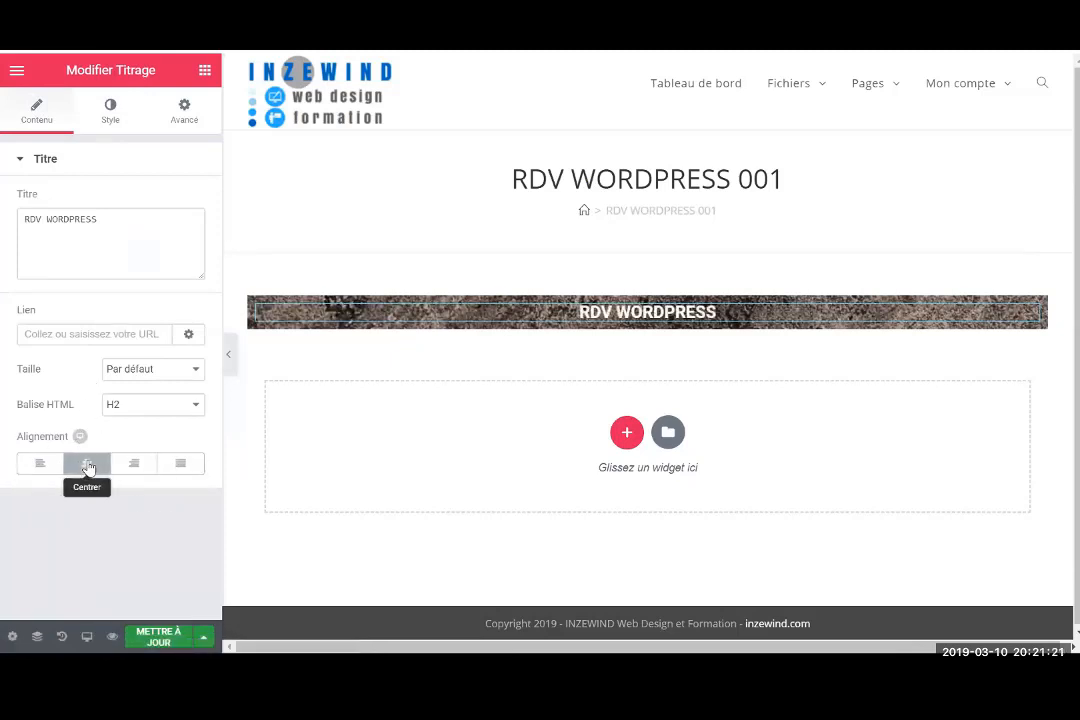
Change the title's typography family to Fjalla One
{"action": "left_click", "coordinate": [111, 113]}
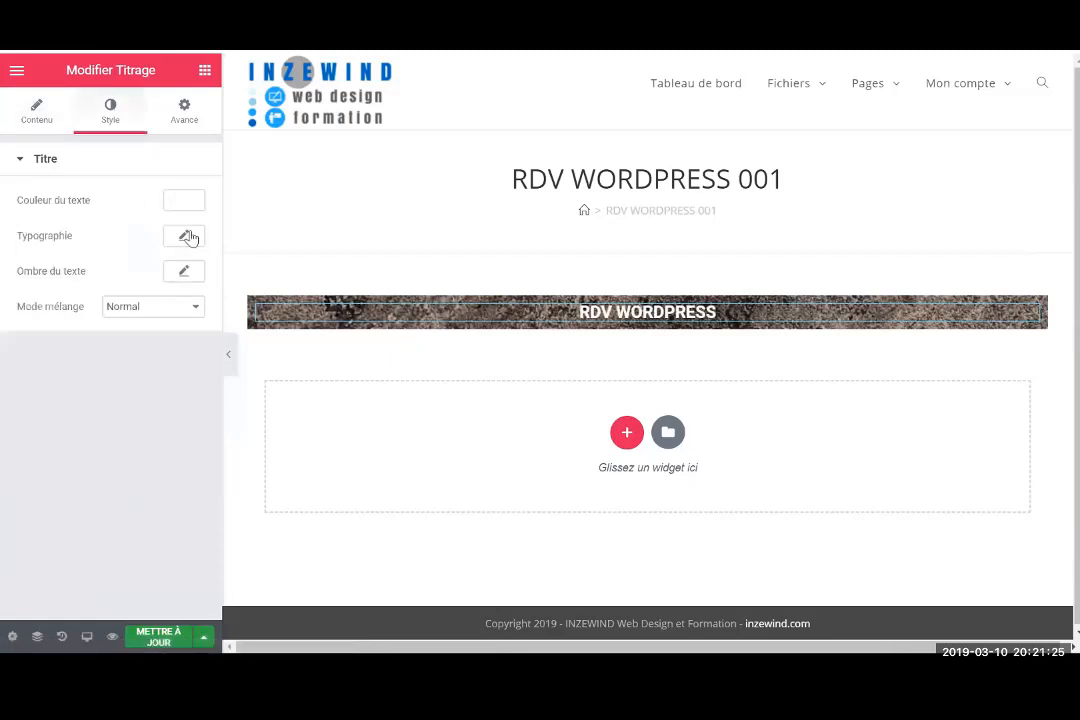
{"action": "left_click", "coordinate": [185, 237]}
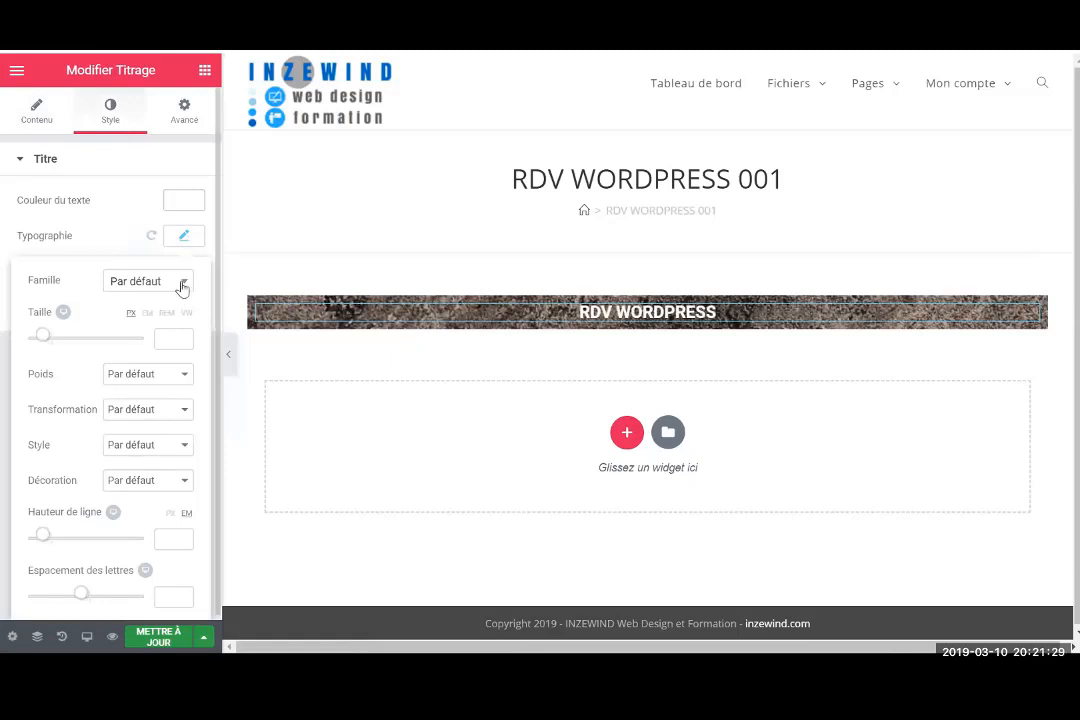
{"action": "left_click", "coordinate": [182, 285]}
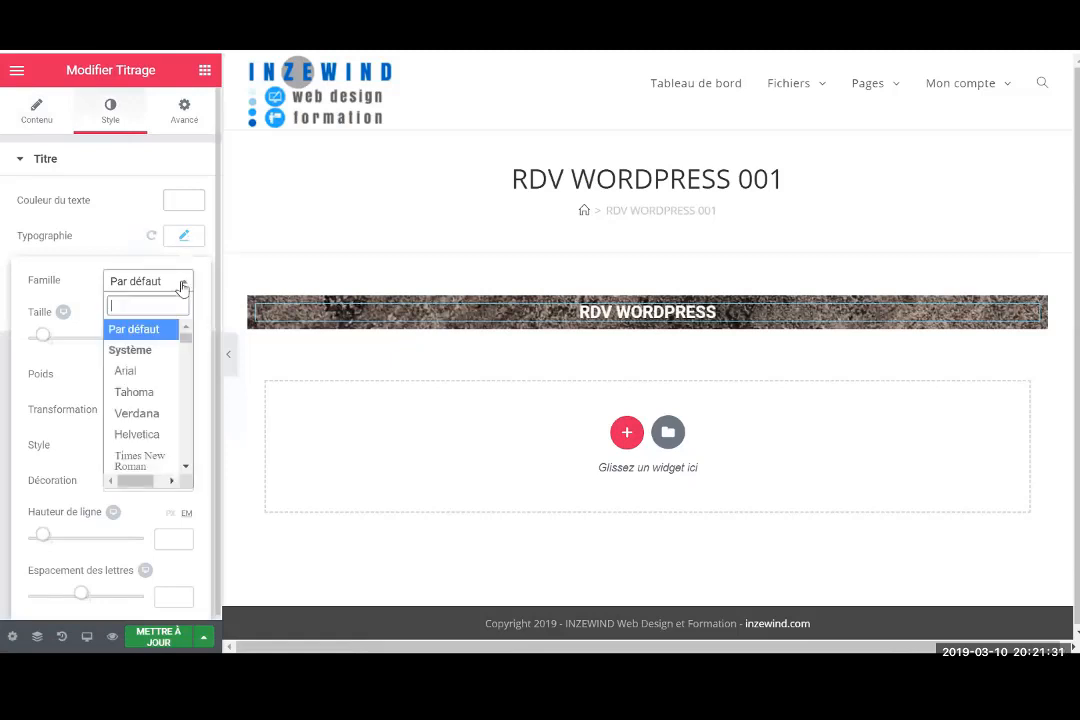
{"action": "type", "text": "fja"}
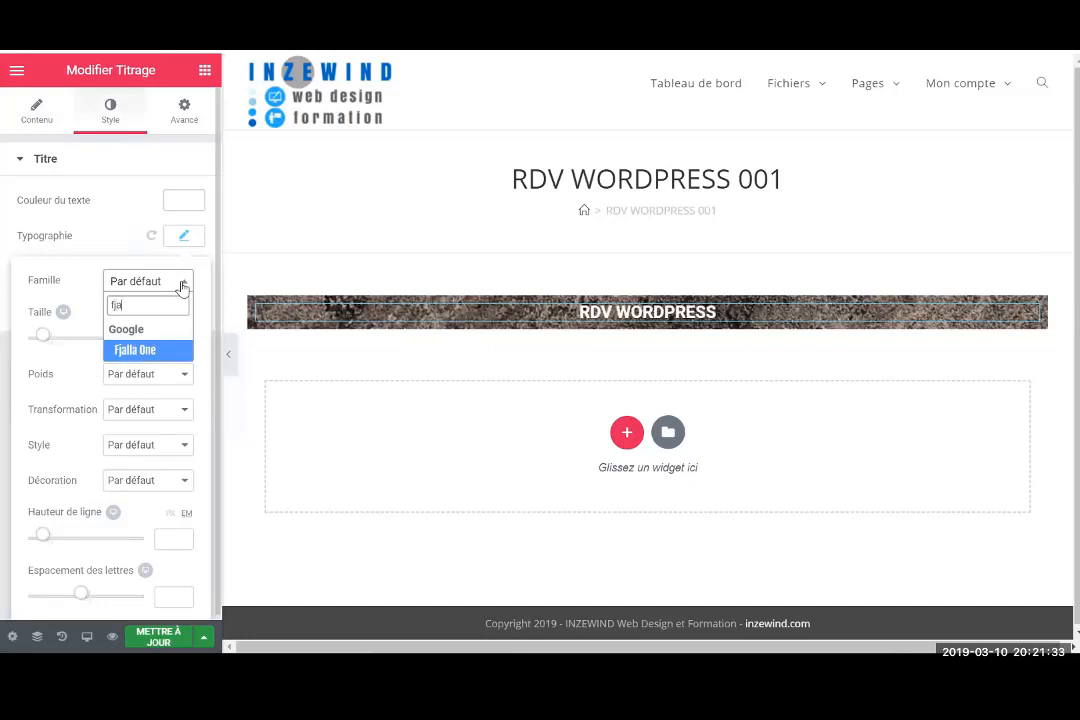
{"action": "left_click", "coordinate": [140, 351]}
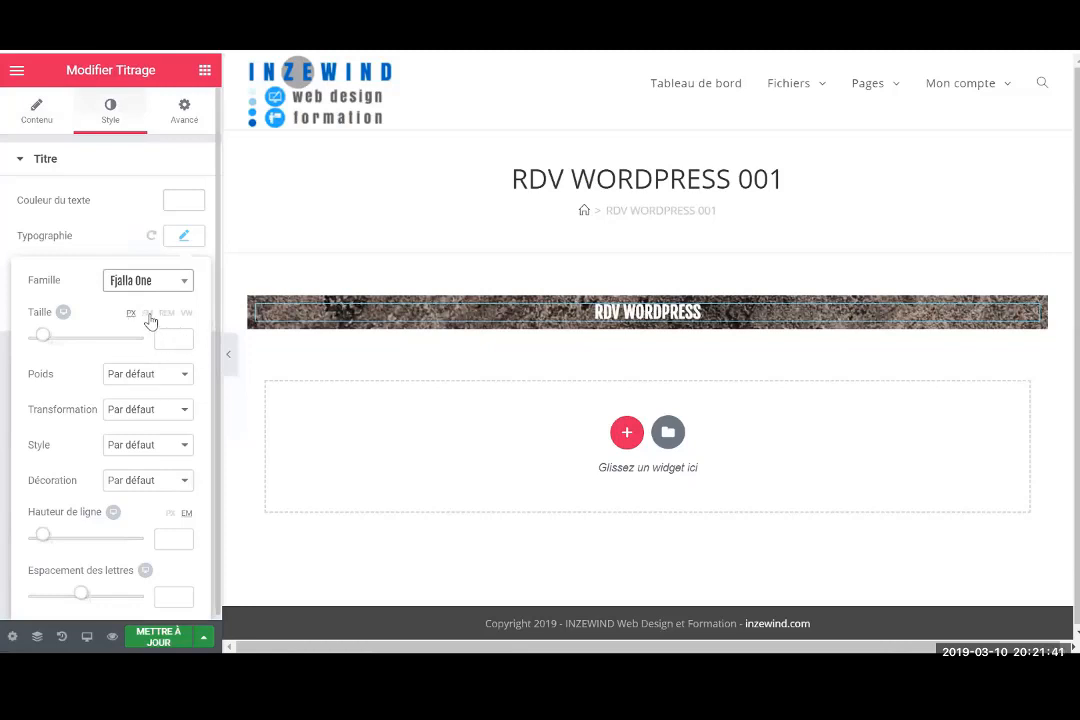
Switch the title's font size unit to EM and set the size to 3,4
{"action": "left_click", "coordinate": [148, 313]}
{"action": "left_click", "coordinate": [168, 339]}
{"action": "type", "text": "2"}
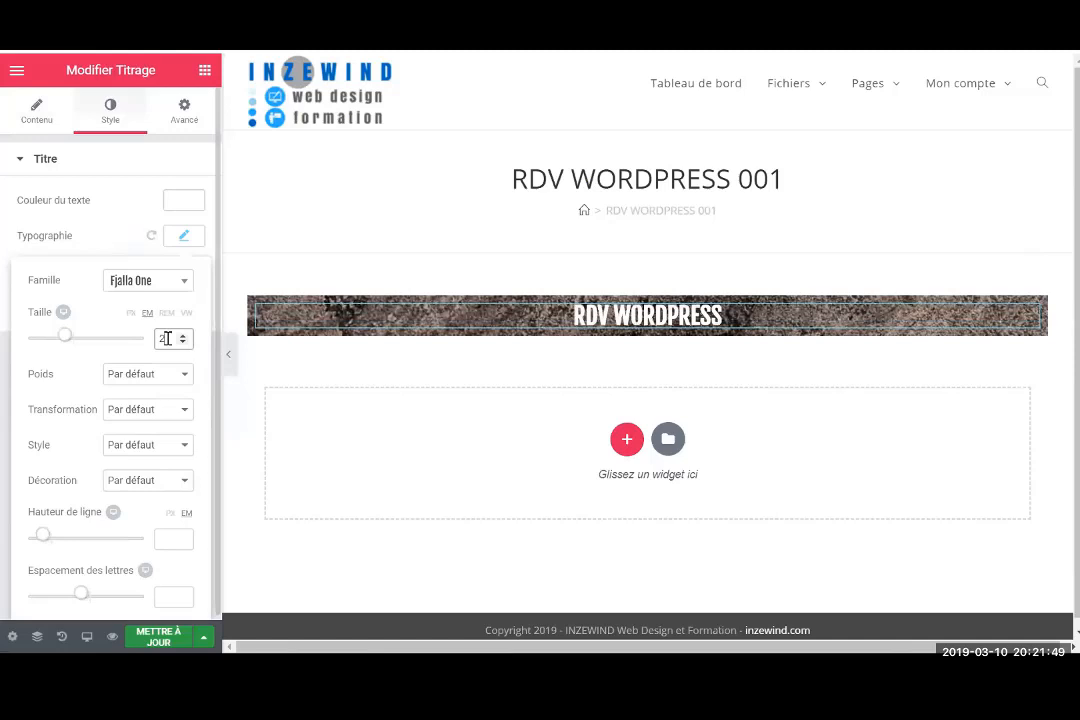
{"action": "key", "text": "Up"}
{"action": "key", "text": "Up"}
{"action": "key", "text": "Up"}
{"action": "key", "text": "Up"}
{"action": "key", "text": "Up"}
{"action": "key", "text": "Up"}
{"action": "key", "text": "Up"}
{"action": "key", "text": "Up"}
{"action": "key", "text": "Up"}
{"action": "key", "text": "Up"}
{"action": "key", "text": "Up"}
{"action": "key", "text": "Up"}
{"action": "key", "text": "Up"}
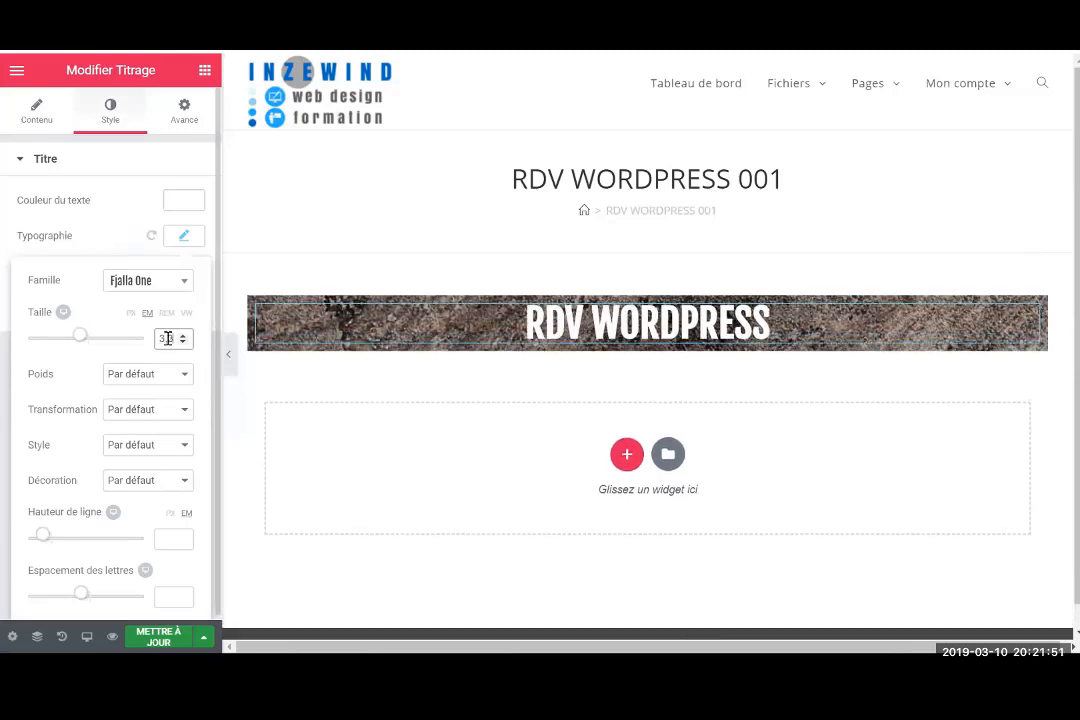
{"action": "key", "text": "Up"}
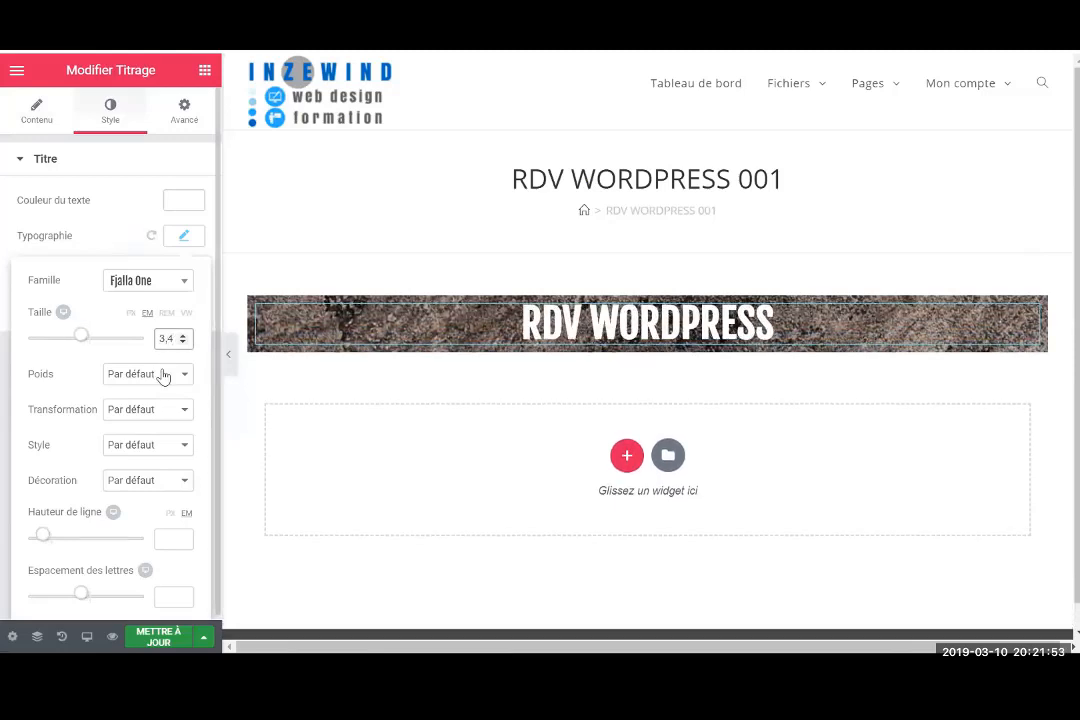
Try a weight (Poids) of 500 on the title, then set it to 900
{"action": "left_click", "coordinate": [176, 376]}
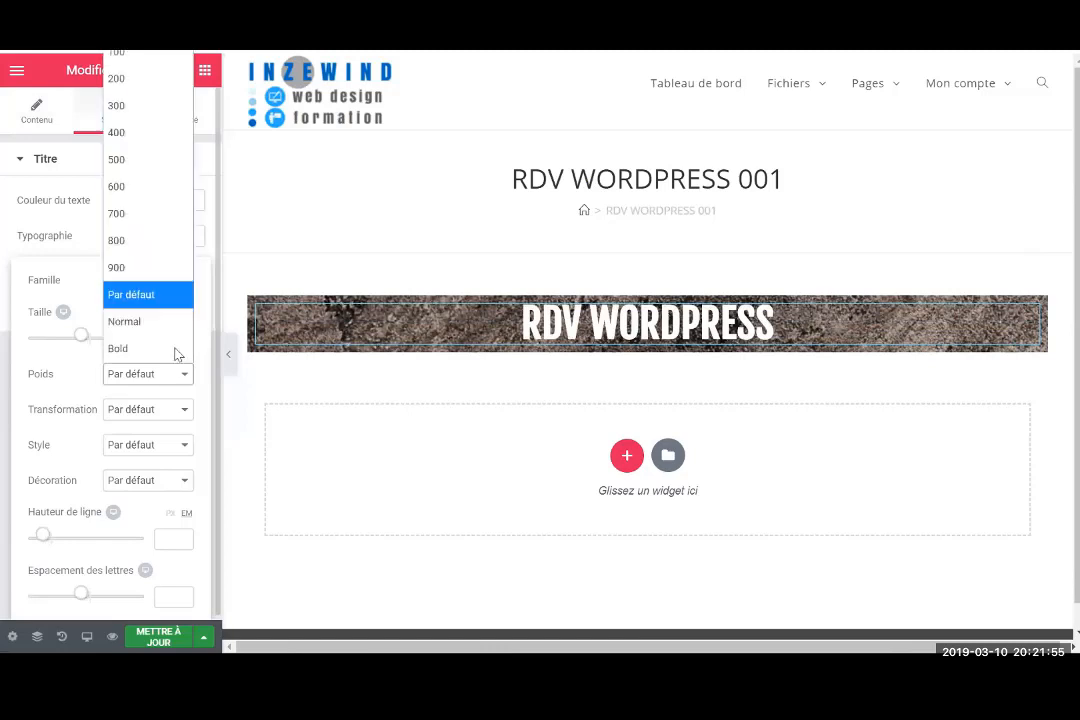
{"action": "left_click", "coordinate": [154, 170]}
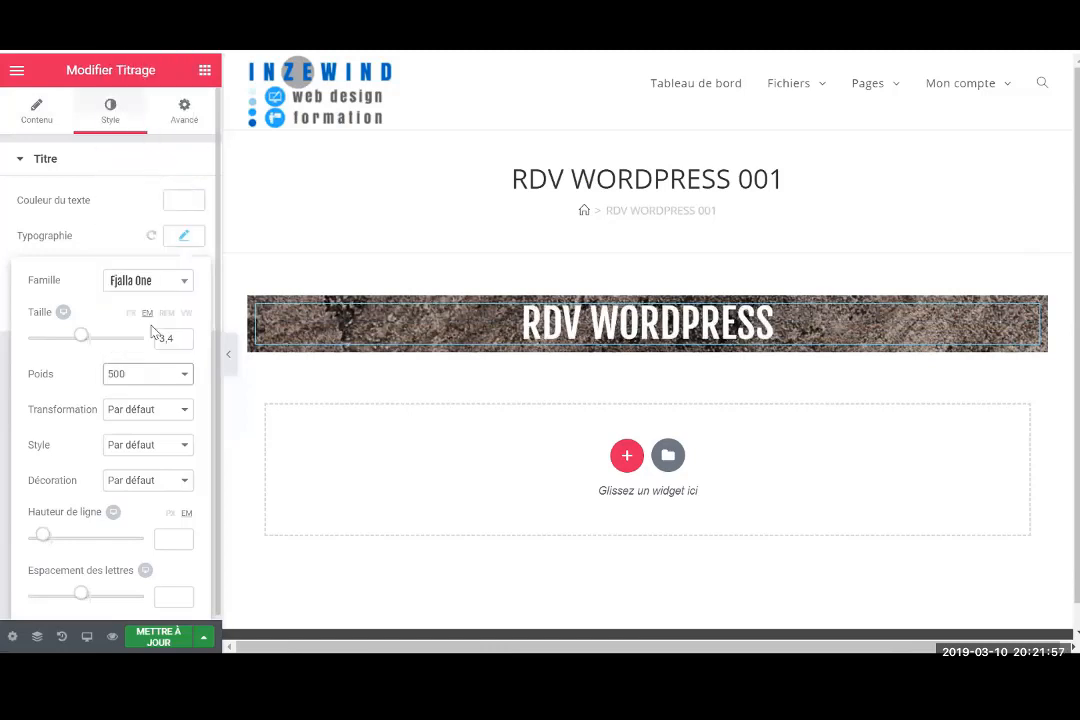
{"action": "left_click", "coordinate": [147, 377]}
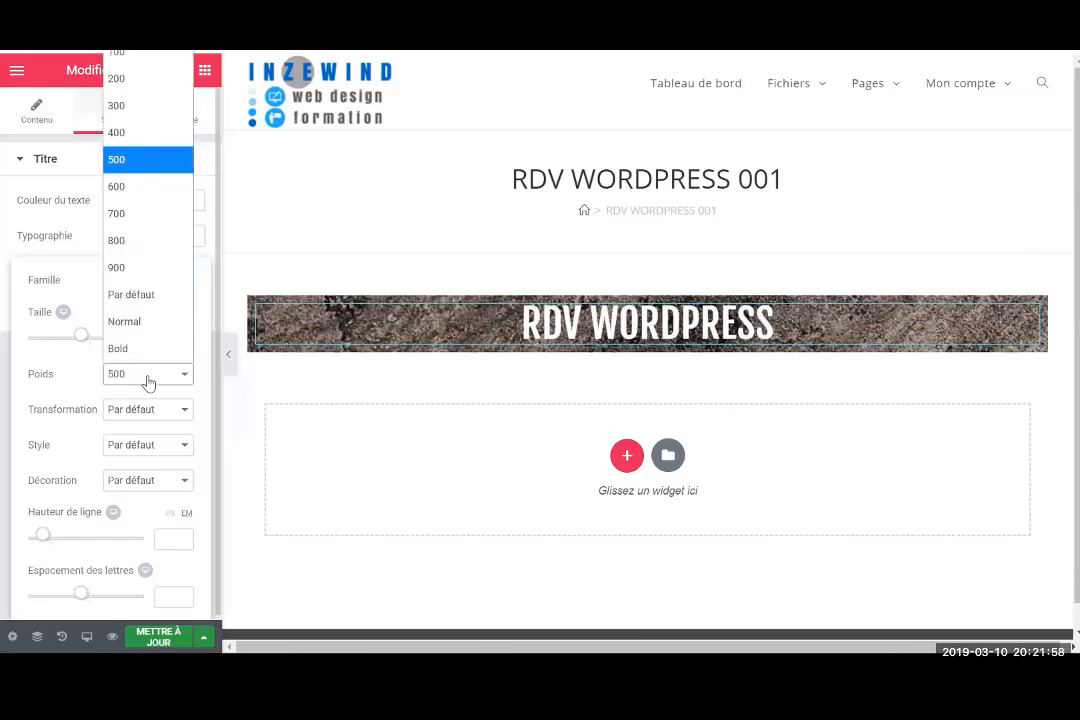
{"action": "left_click", "coordinate": [152, 270]}
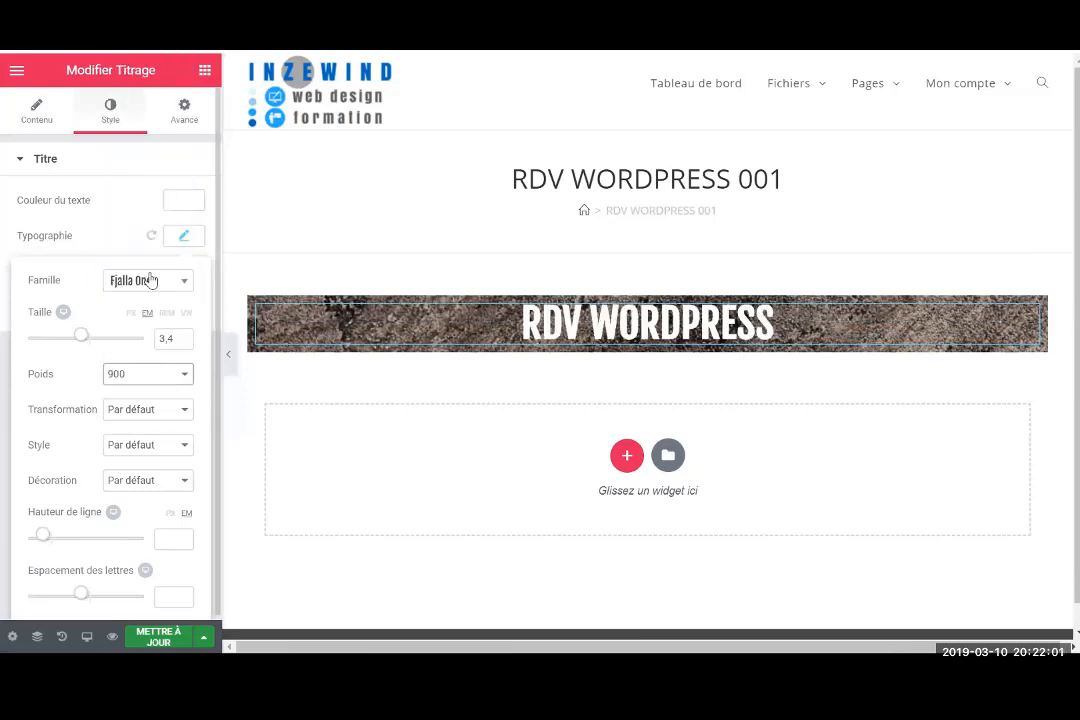
{"action": "left_click", "coordinate": [164, 414]}
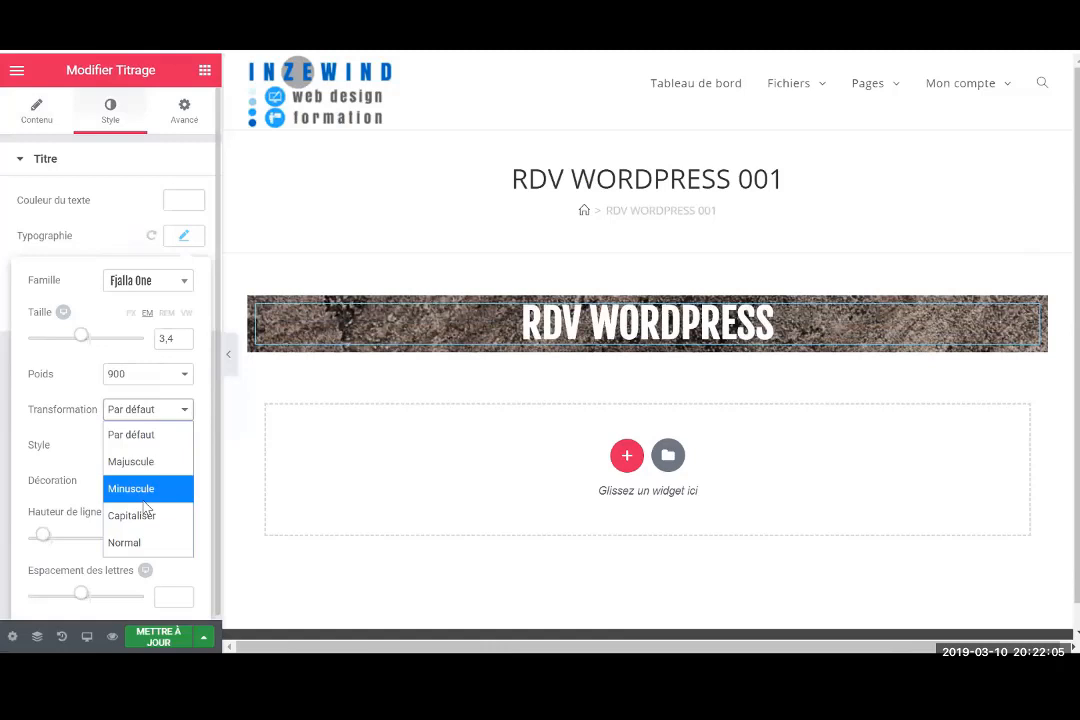
{"action": "left_click", "coordinate": [149, 432]}
{"action": "left_click", "coordinate": [147, 446]}
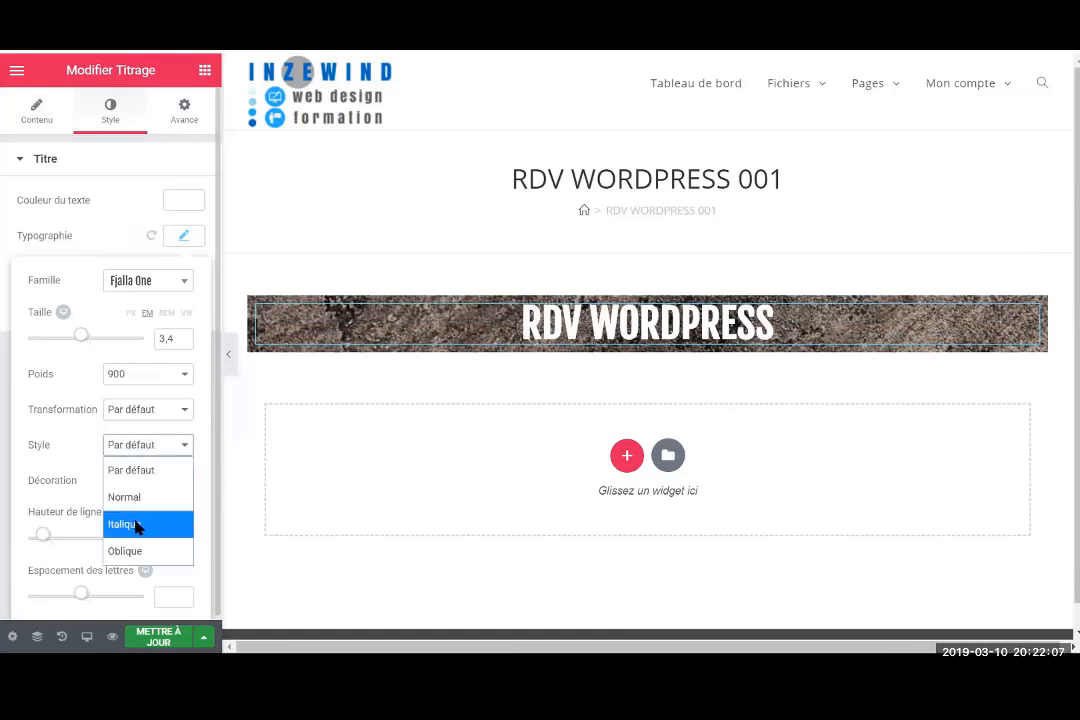
{"action": "left_click", "coordinate": [113, 484]}
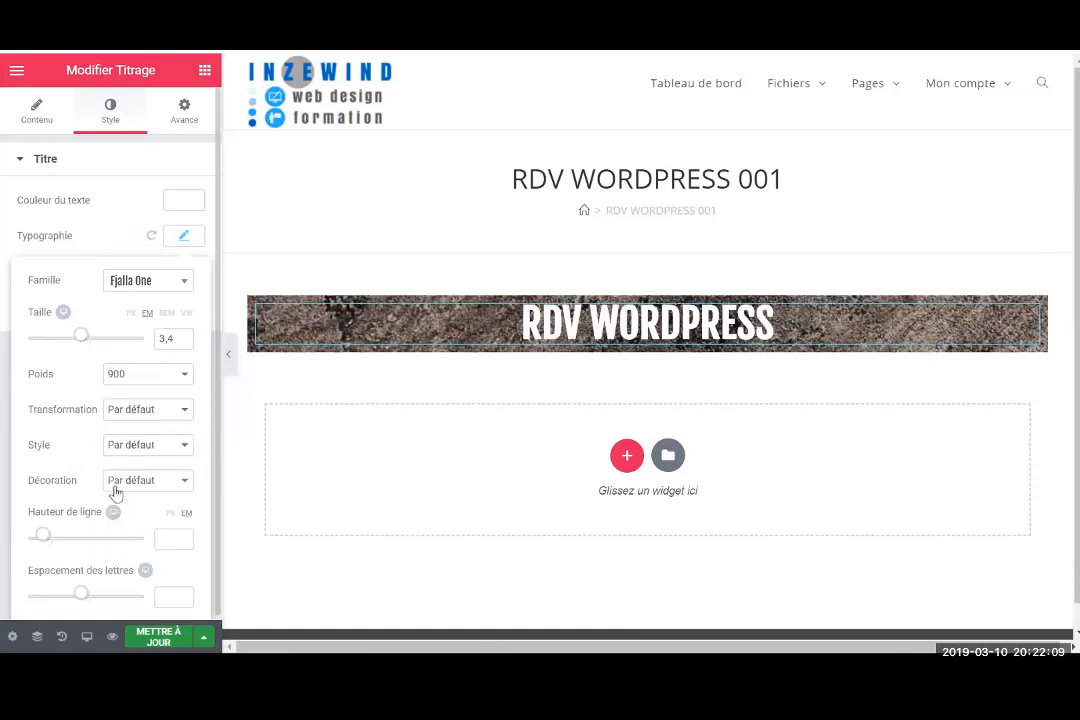
Set the title's decoration to Surligner and its line height (Hauteur de ligne) to 1,4 em
{"action": "left_click", "coordinate": [113, 484]}
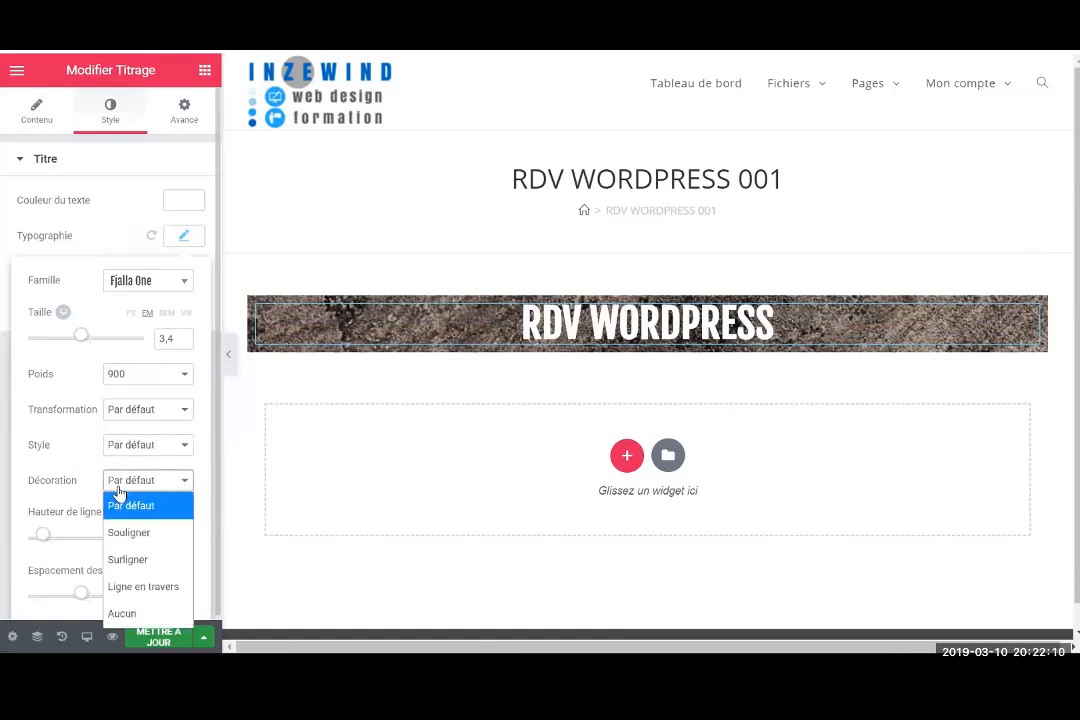
{"action": "left_click", "coordinate": [129, 560]}
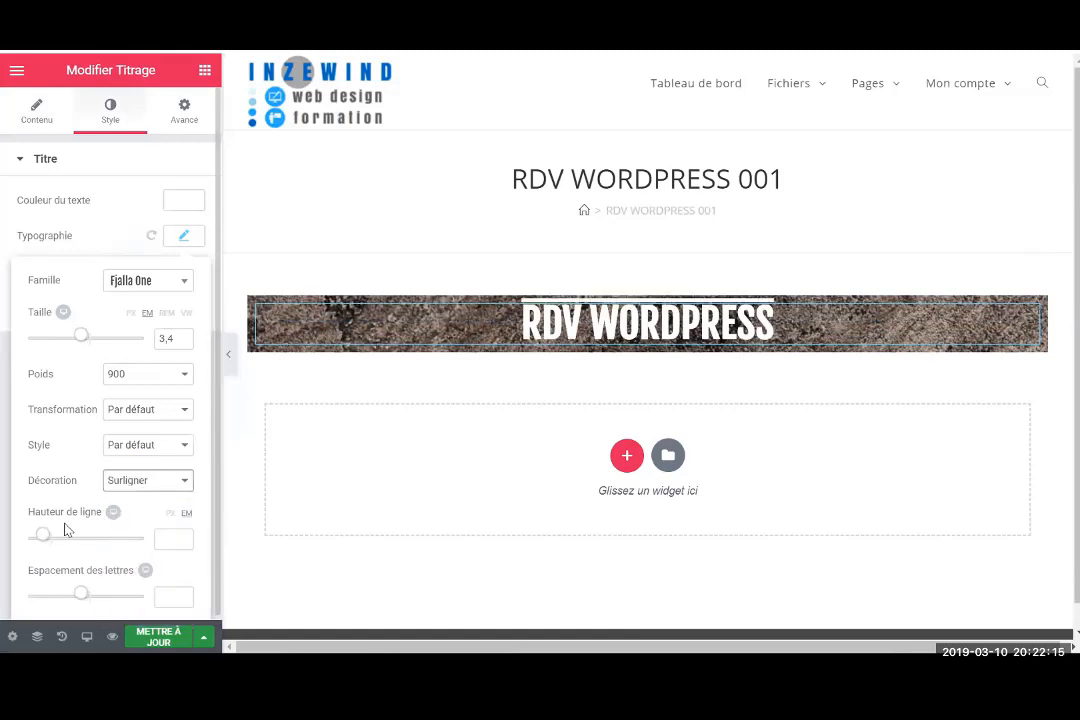
{"action": "left_click_drag", "start_coordinate": [47, 540], "coordinate": [62, 540]}
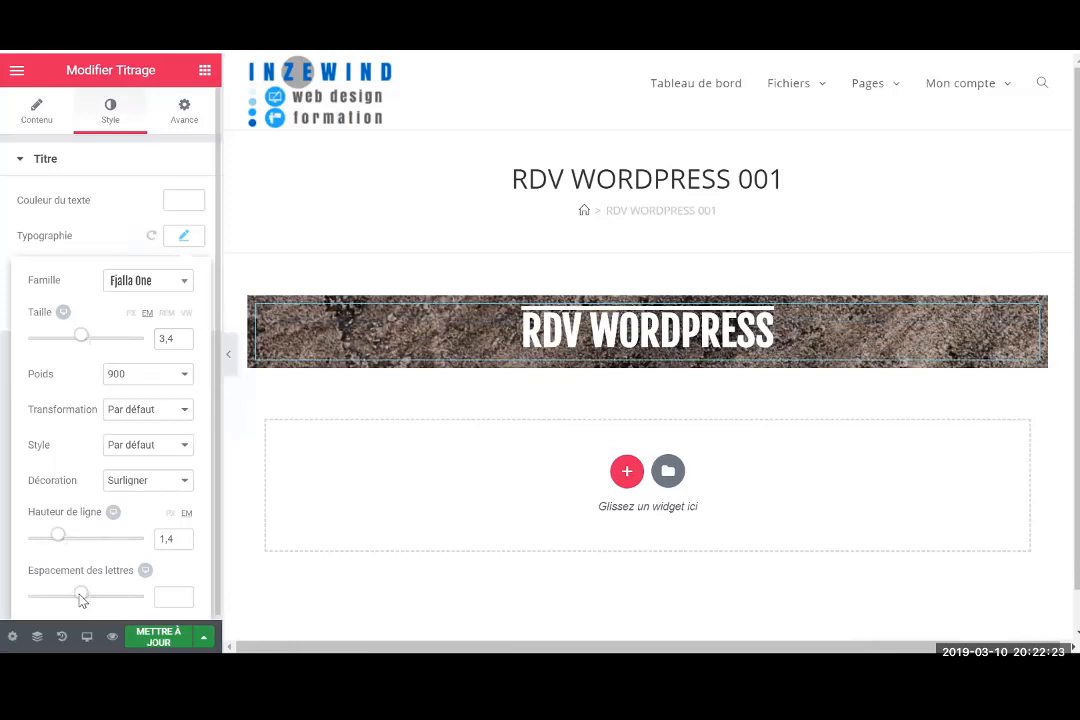
Increase the title's letter spacing (Espacement des lettres) to 5,1 and close the typography settings
{"action": "left_click_drag", "start_coordinate": [81, 592], "coordinate": [92, 596]}
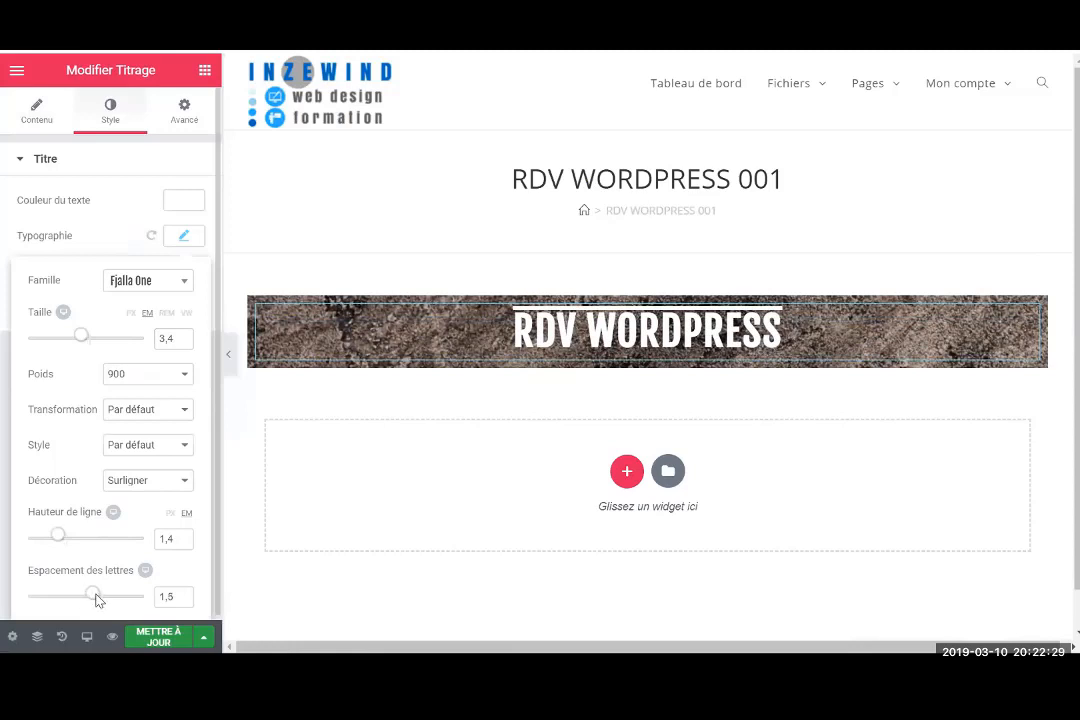
{"action": "left_click_drag", "start_coordinate": [97, 598], "coordinate": [126, 603]}
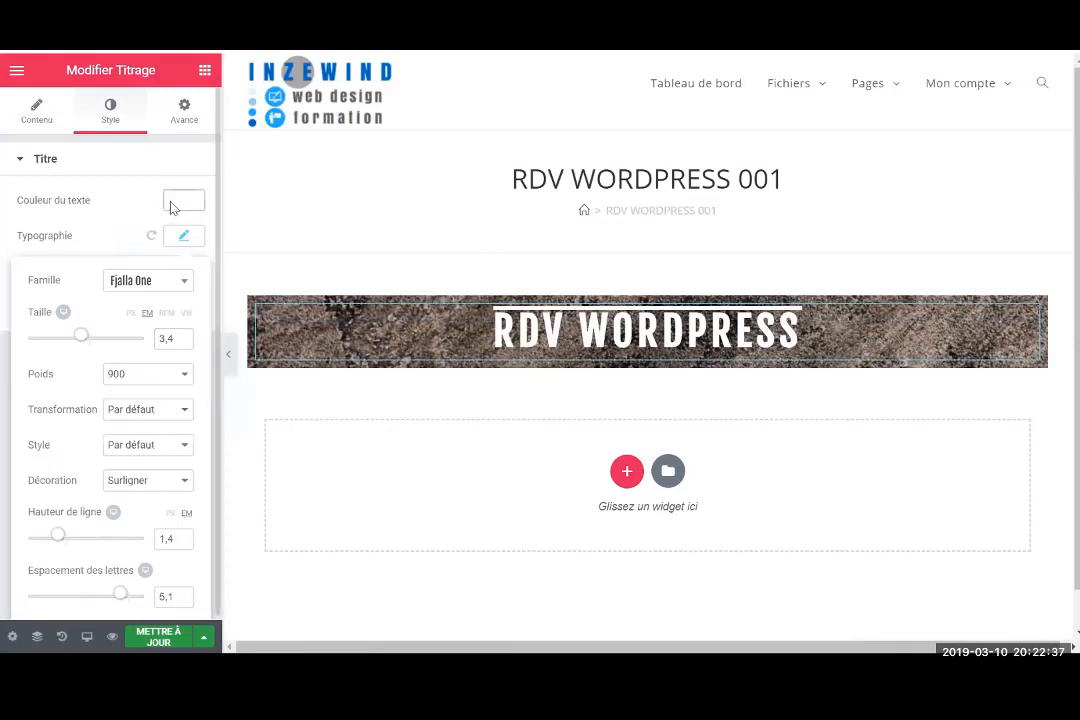
{"action": "left_click", "coordinate": [103, 119]}
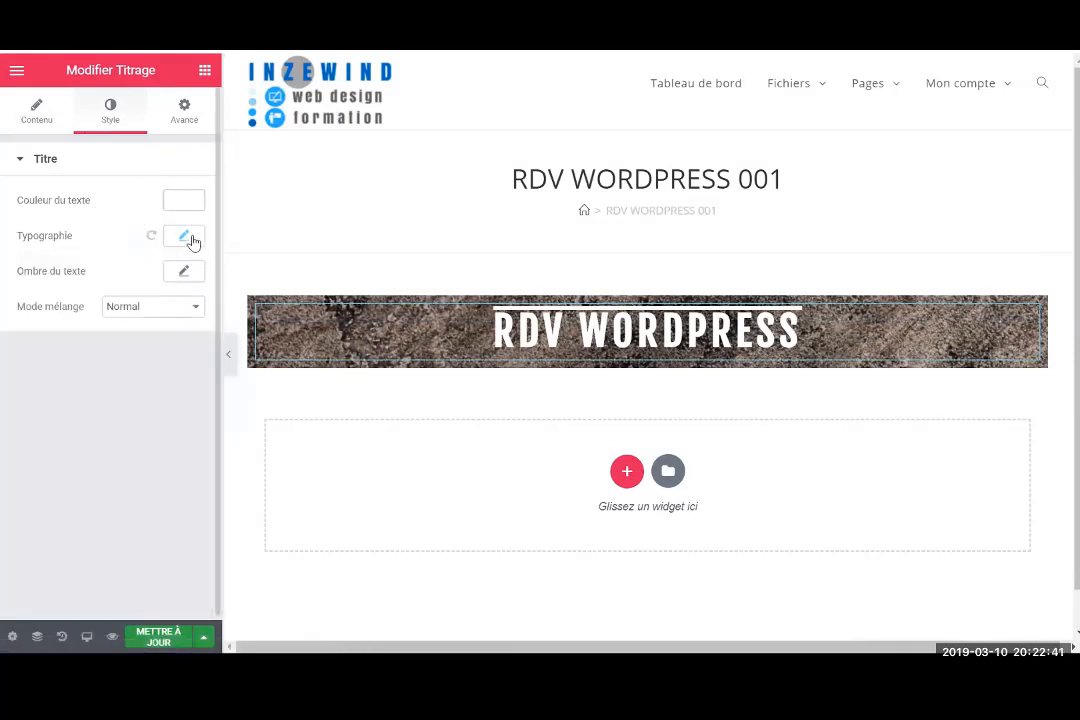
{"action": "left_click", "coordinate": [185, 273]}
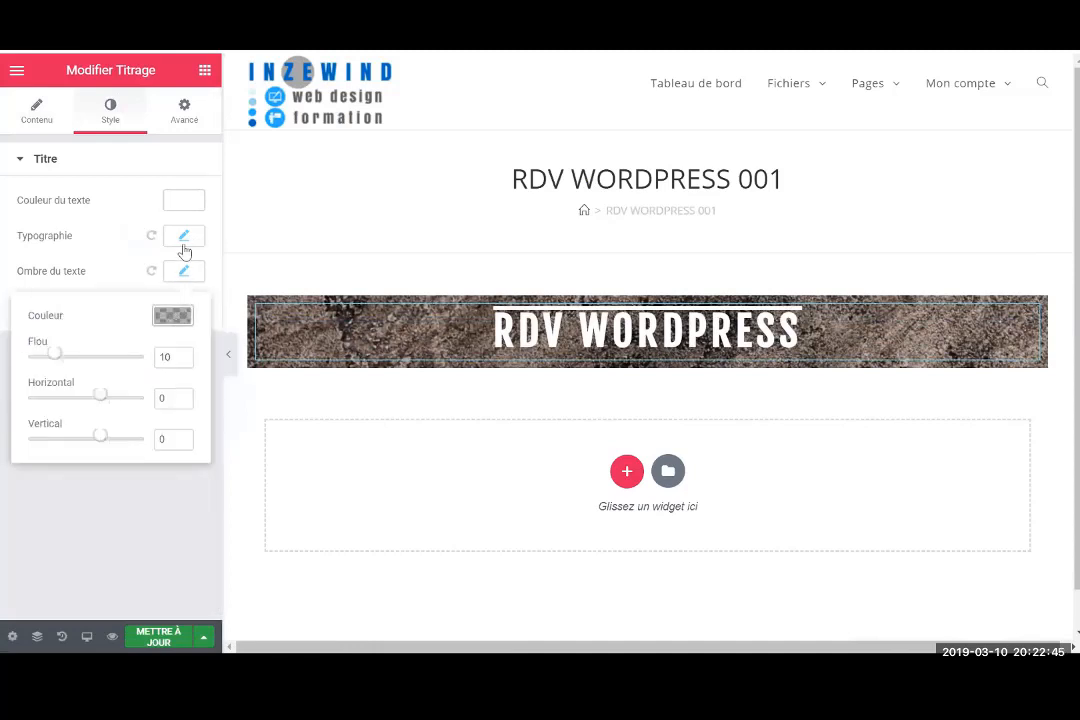
{"action": "left_click", "coordinate": [185, 273]}
{"action": "left_click", "coordinate": [153, 270]}
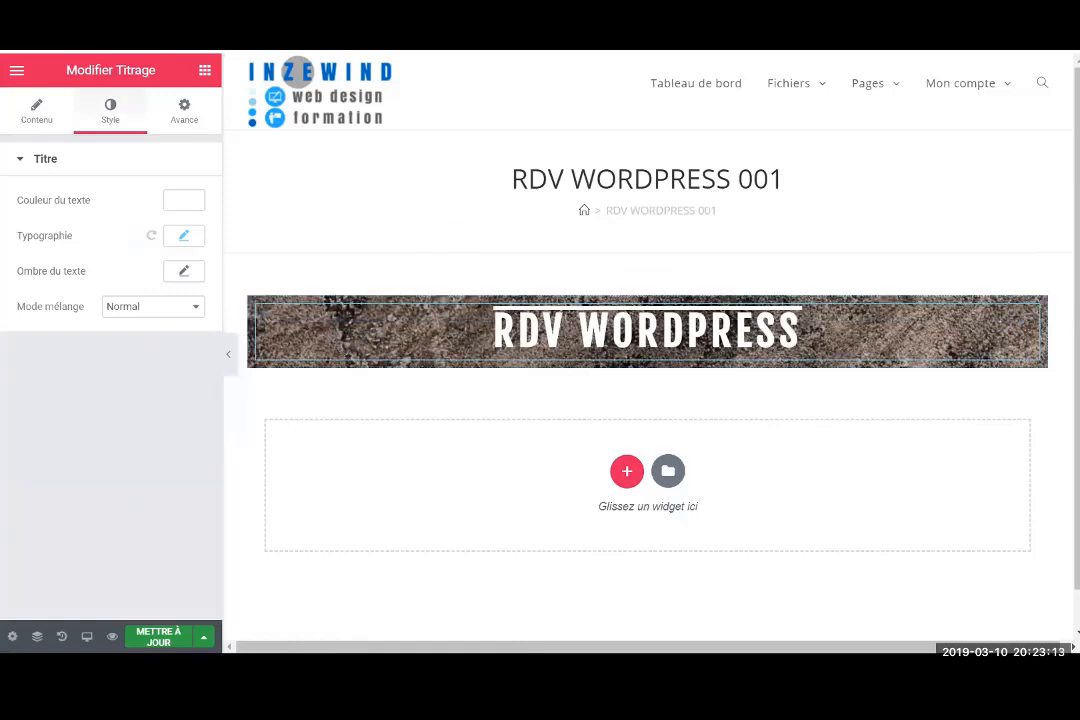
Consult the finished reference page, return to the editor and add a second heading (Titrage) widget beneath the RDV WORDPRESS title
{"action": "left_click", "coordinate": [298, 72]}
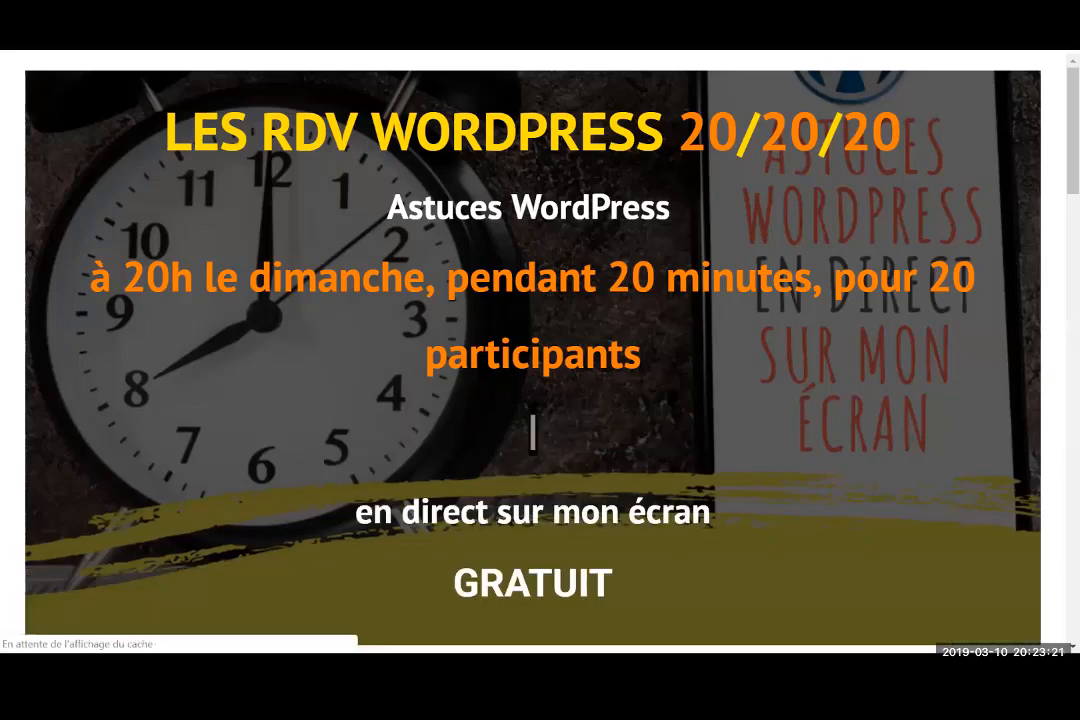
{"action": "key", "text": "ctrl+Tab"}
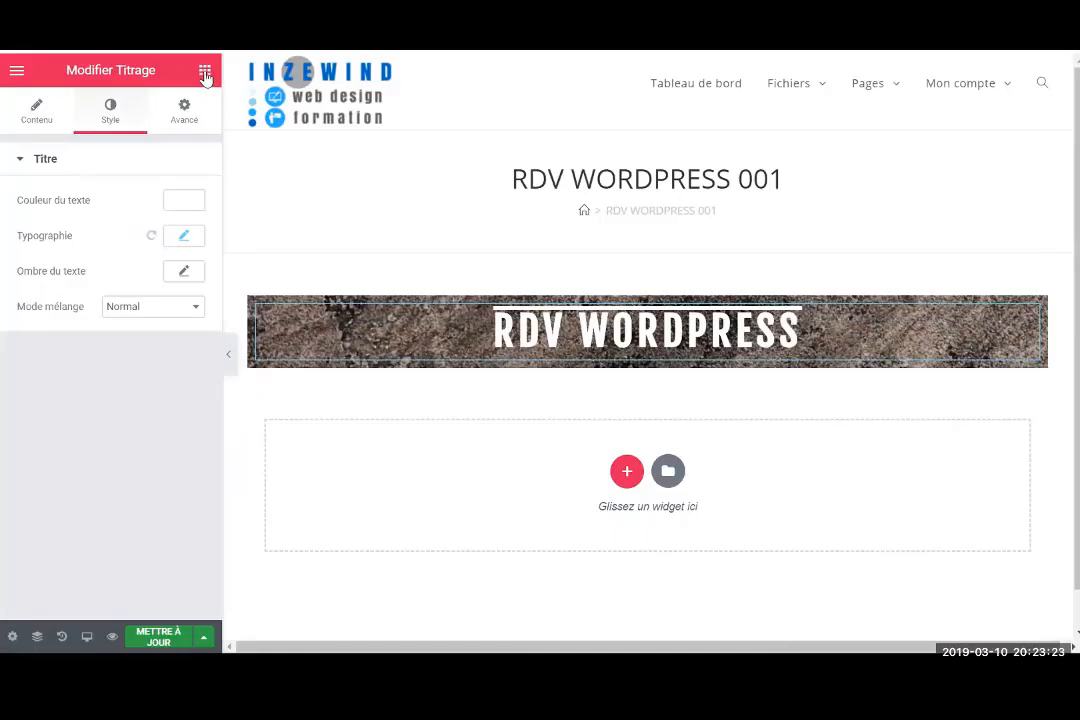
{"action": "left_click", "coordinate": [205, 74]}
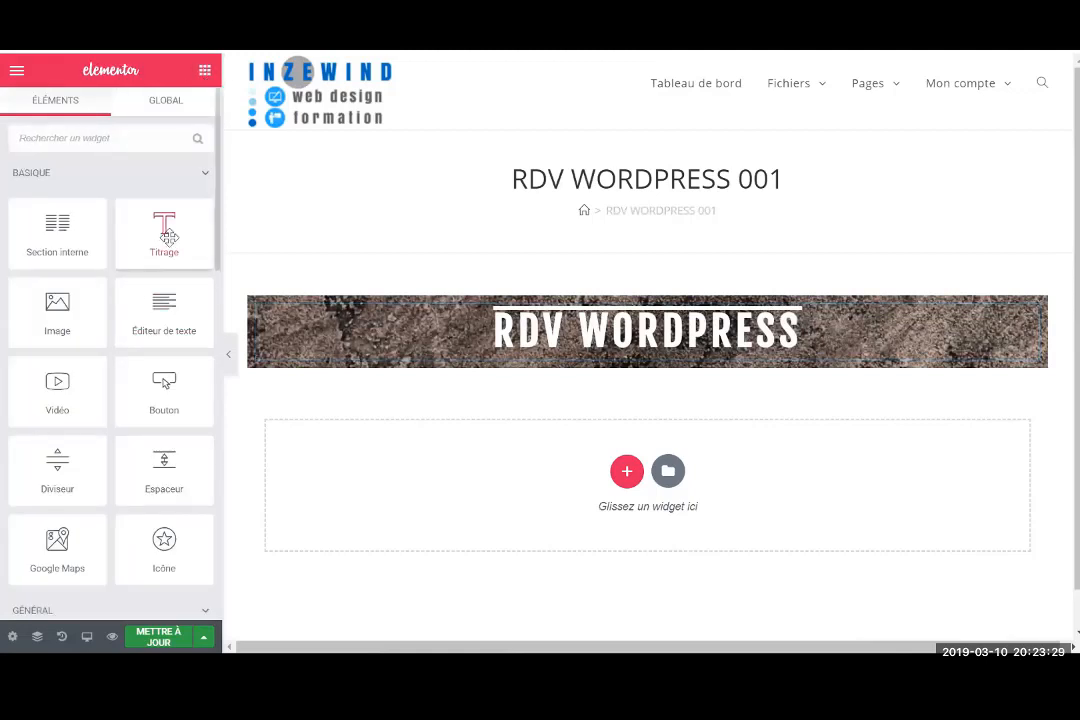
{"action": "left_click_drag", "start_coordinate": [168, 236], "coordinate": [588, 360]}
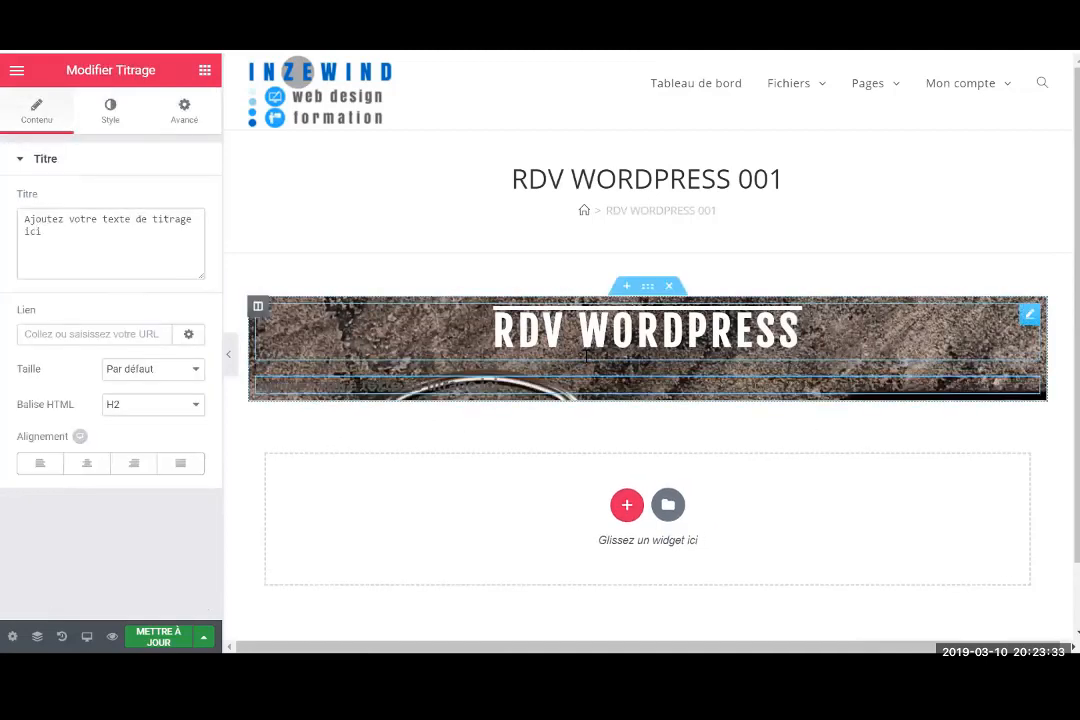
Replace the new heading's placeholder text with ASTUCES WORDPRESS EN DIRECT and centre its alignment
{"action": "left_click", "coordinate": [92, 238]}
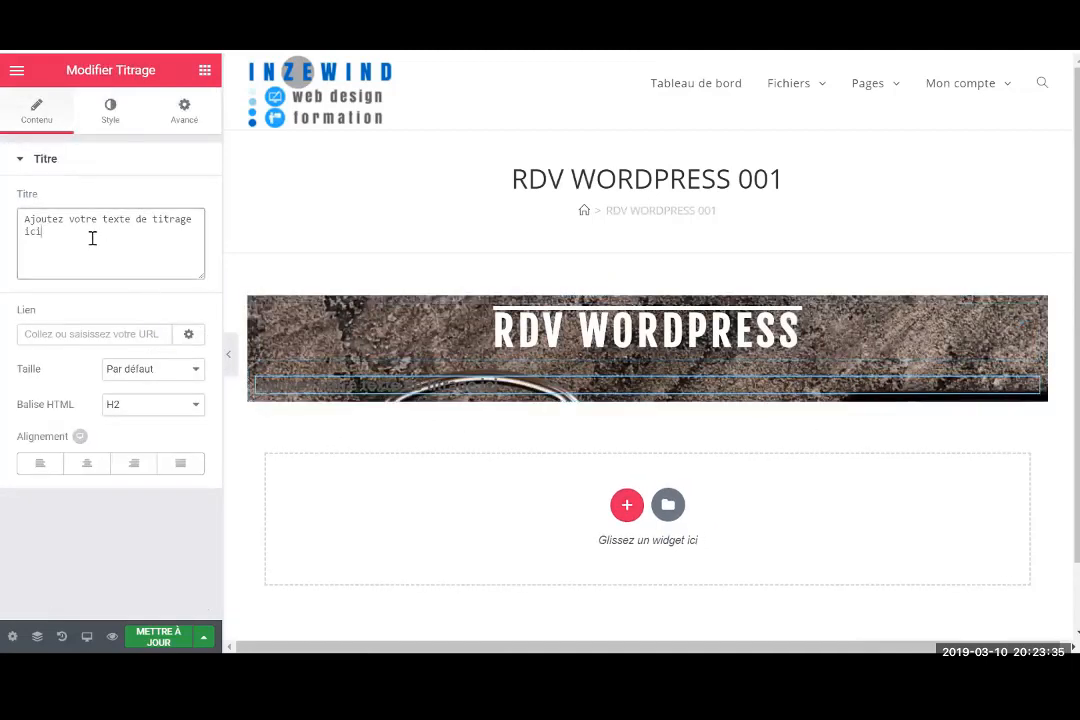
{"action": "type", "text": "ASTUCES"}
{"action": "left_click_drag", "start_coordinate": [88, 235], "coordinate": [4, 200]}
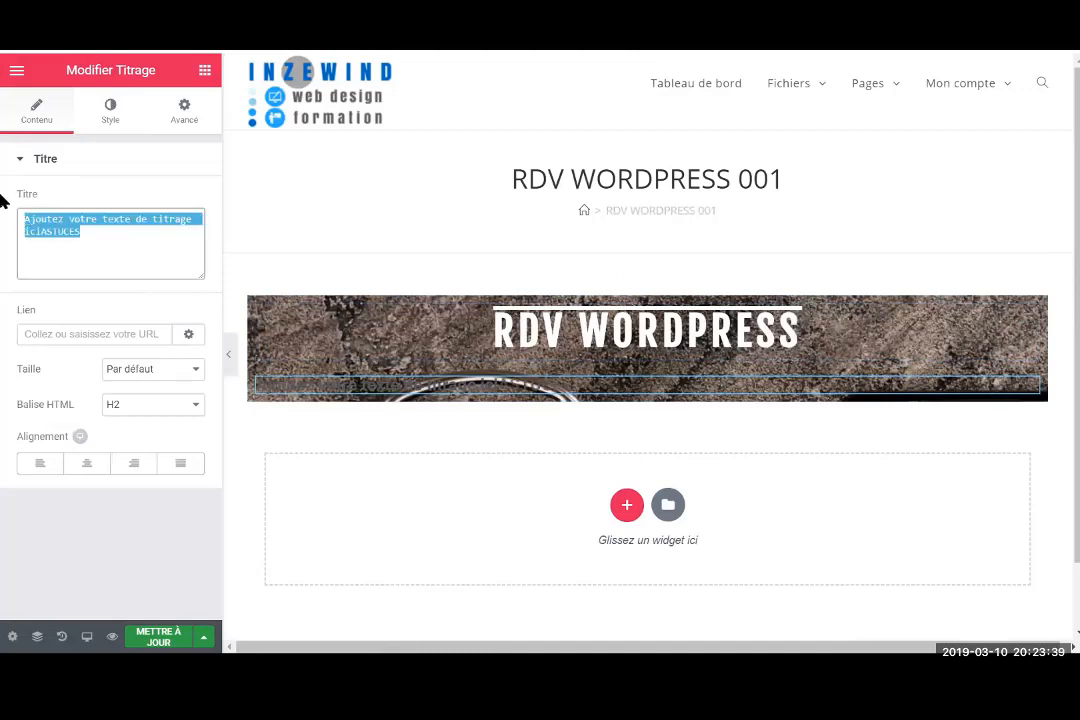
{"action": "type", "text": "ASTUVE"}
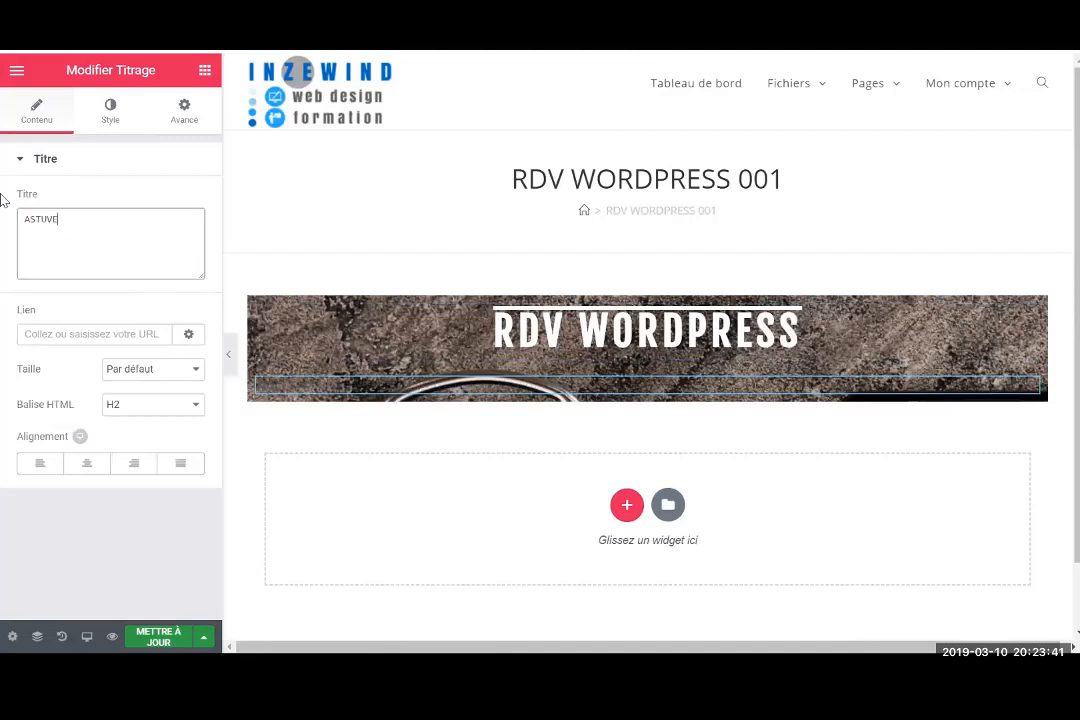
{"action": "key", "text": "BackSpace"}
{"action": "key", "text": "BackSpace"}
{"action": "type", "text": "CES WORDPRESS "}
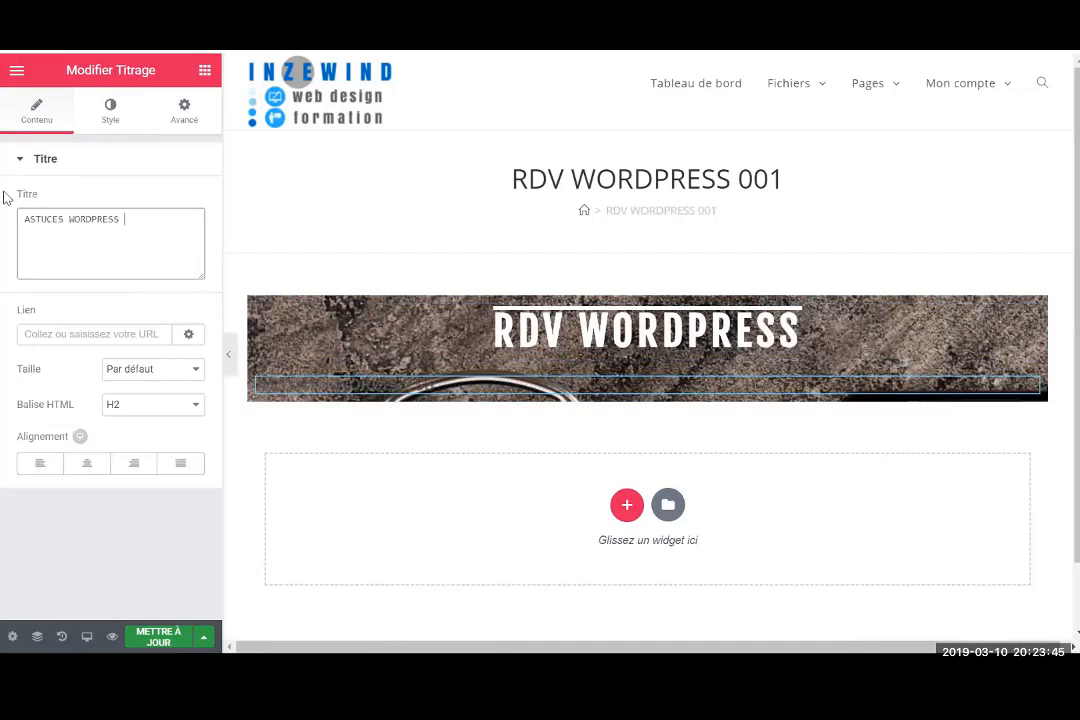
{"action": "type", "text": "EN DIRECT"}
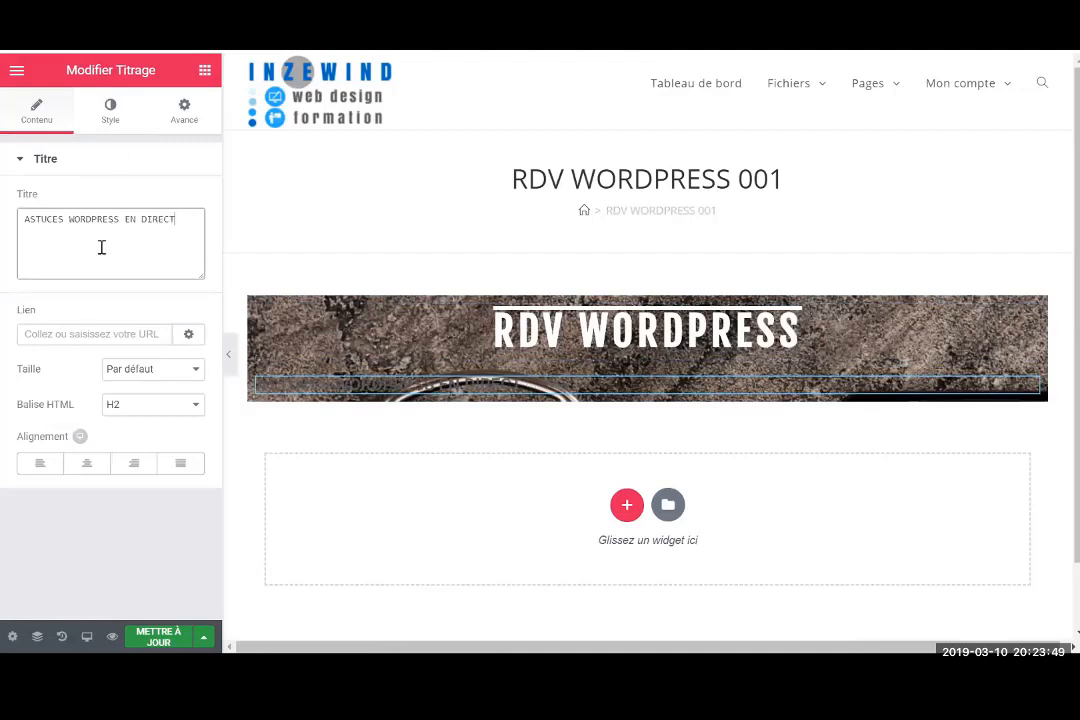
{"action": "left_click", "coordinate": [87, 463]}
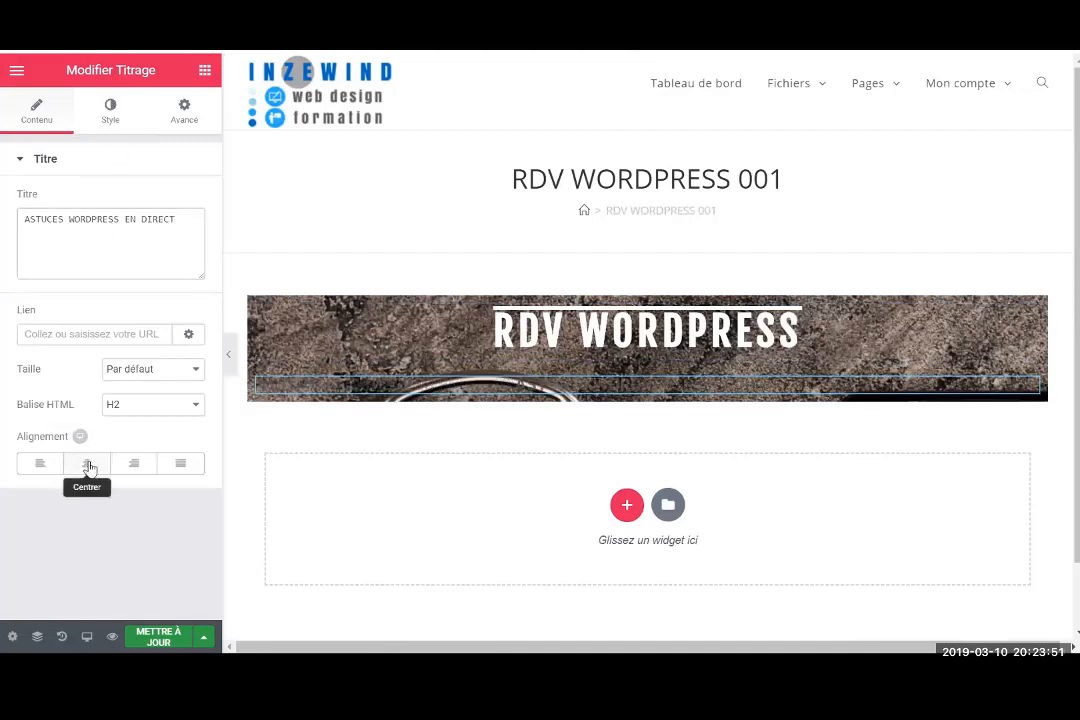
Set the second heading's text colour to a saturated yellow (#ffdc00)
{"action": "left_click", "coordinate": [110, 108]}
{"action": "left_click", "coordinate": [190, 202]}
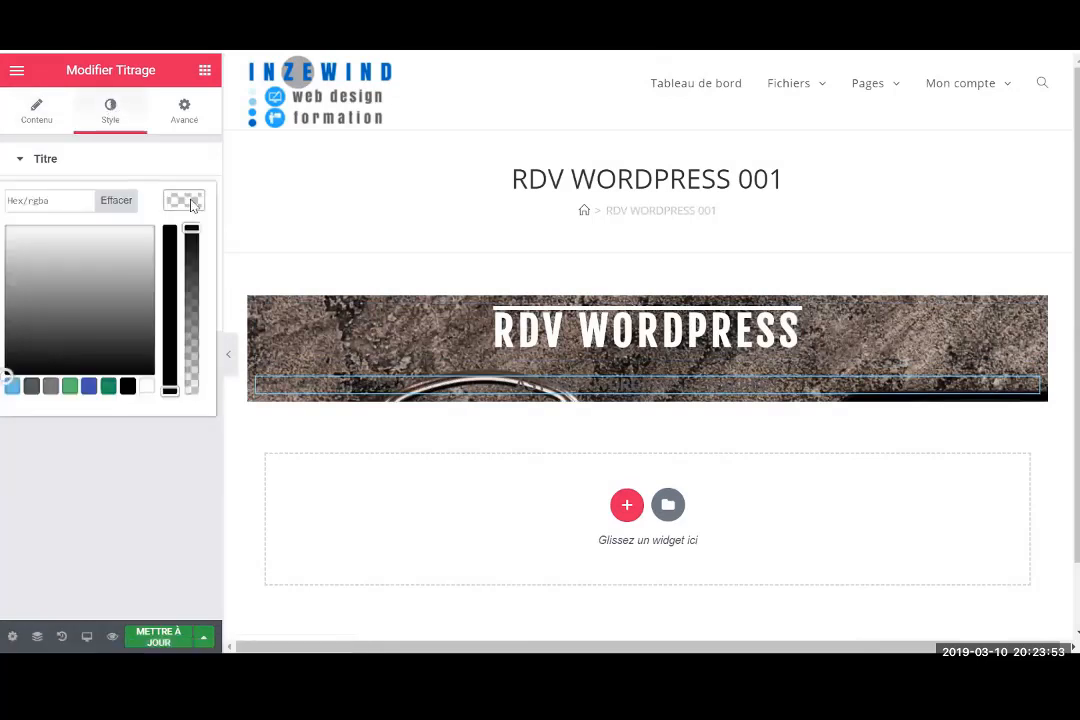
{"action": "left_click", "coordinate": [69, 387]}
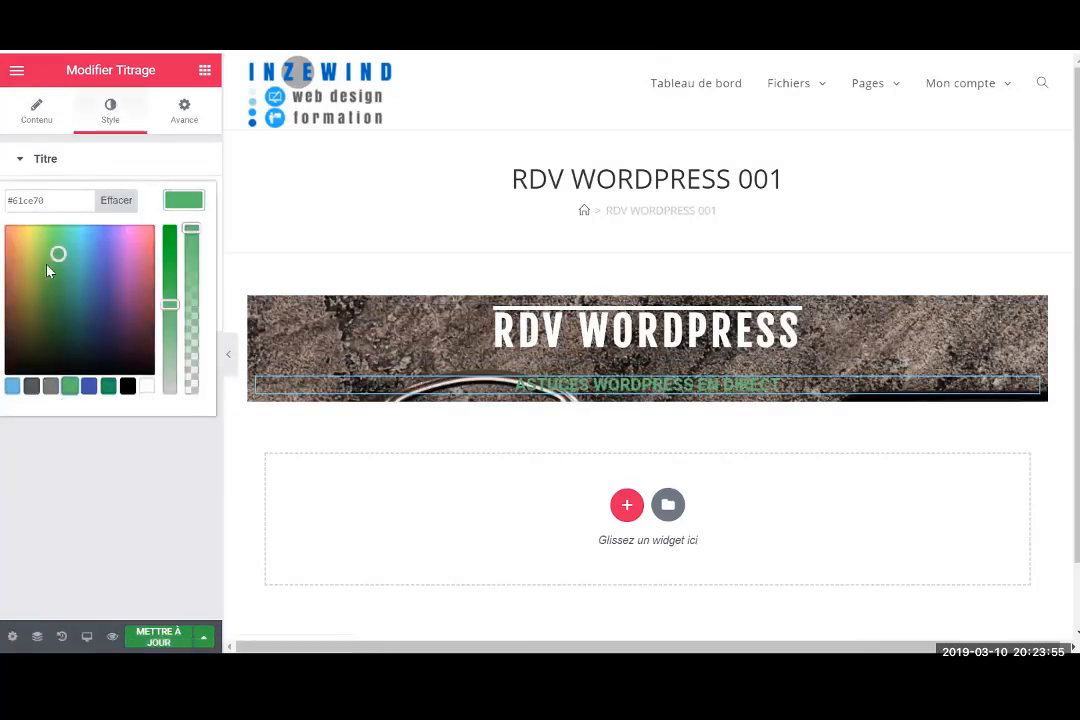
{"action": "mouse_move", "coordinate": [10, 229]}
{"action": "left_mouse_down"}
{"action": "mouse_move", "coordinate": [26, 236]}
{"action": "mouse_move", "coordinate": [26, 227]}
{"action": "left_mouse_up"}
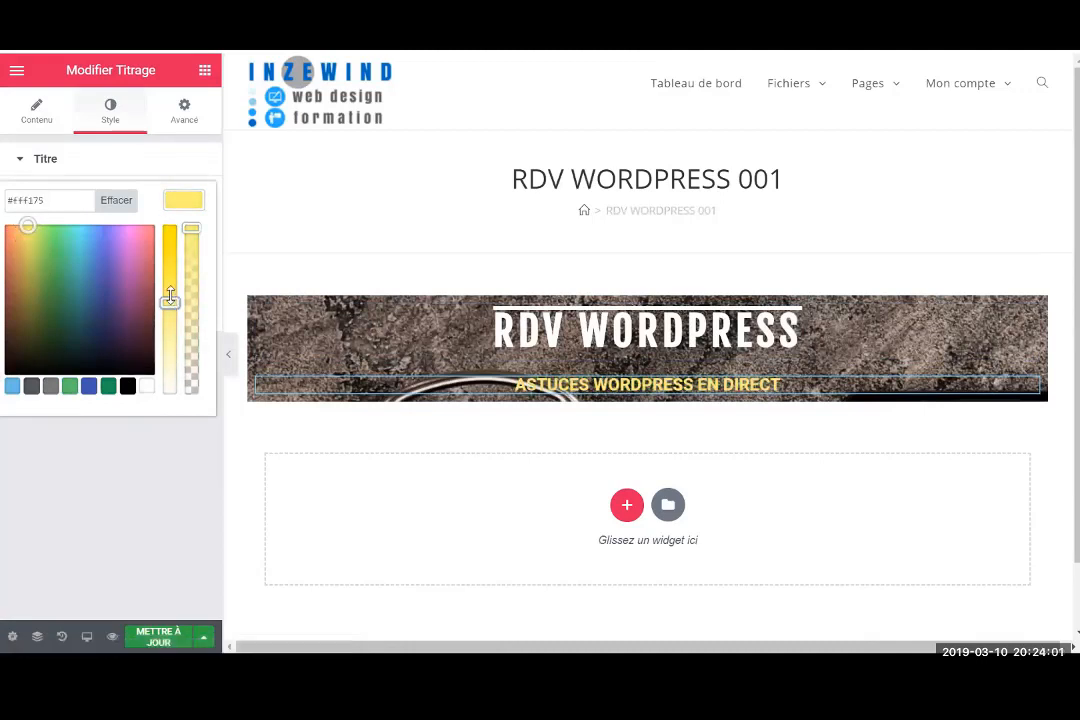
{"action": "left_click_drag", "start_coordinate": [170, 302], "coordinate": [174, 203]}
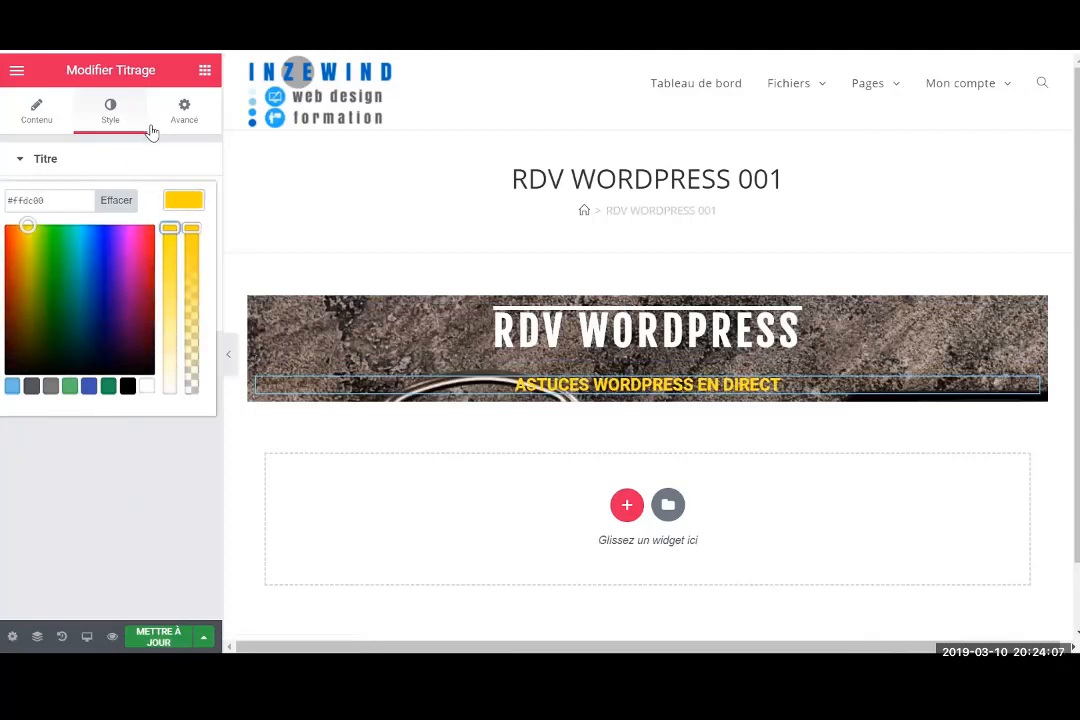
{"action": "left_click", "coordinate": [184, 200]}
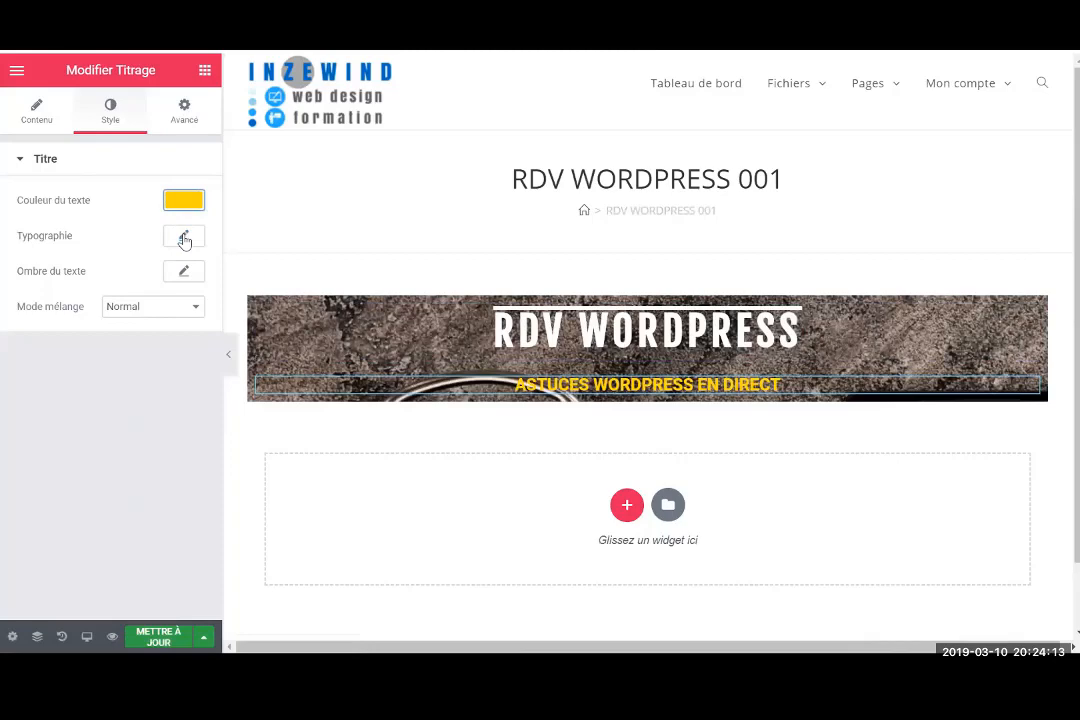
Set the second heading's font size to 41 px in its typography settings
{"action": "left_click", "coordinate": [184, 237]}
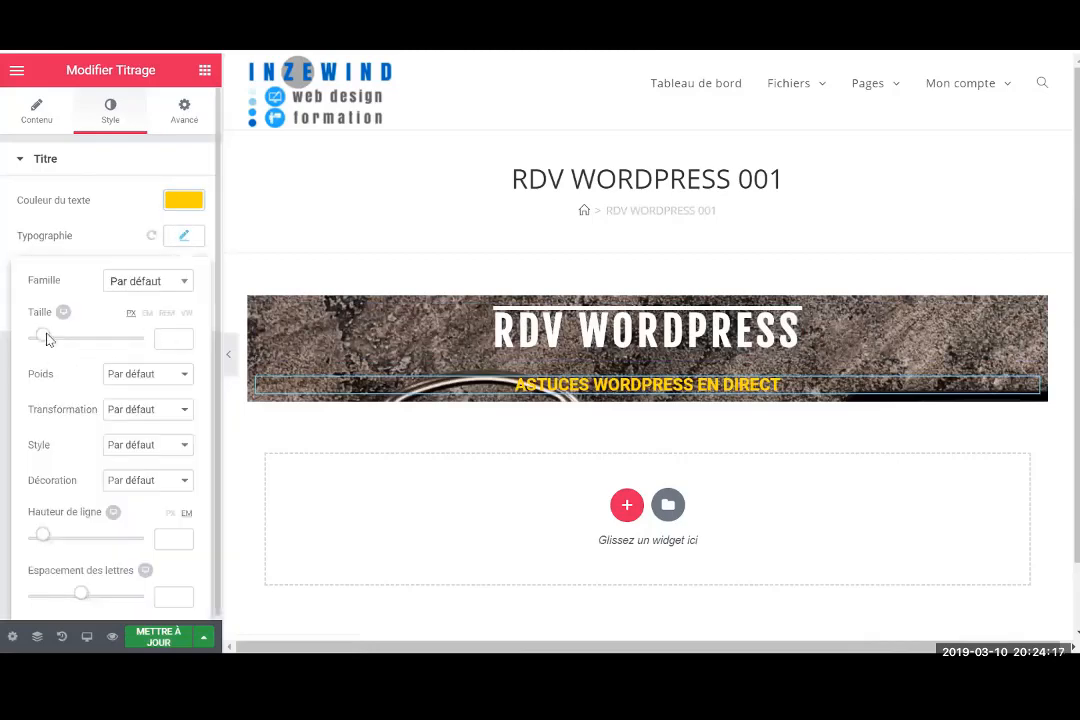
{"action": "left_click_drag", "start_coordinate": [47, 340], "coordinate": [68, 341]}
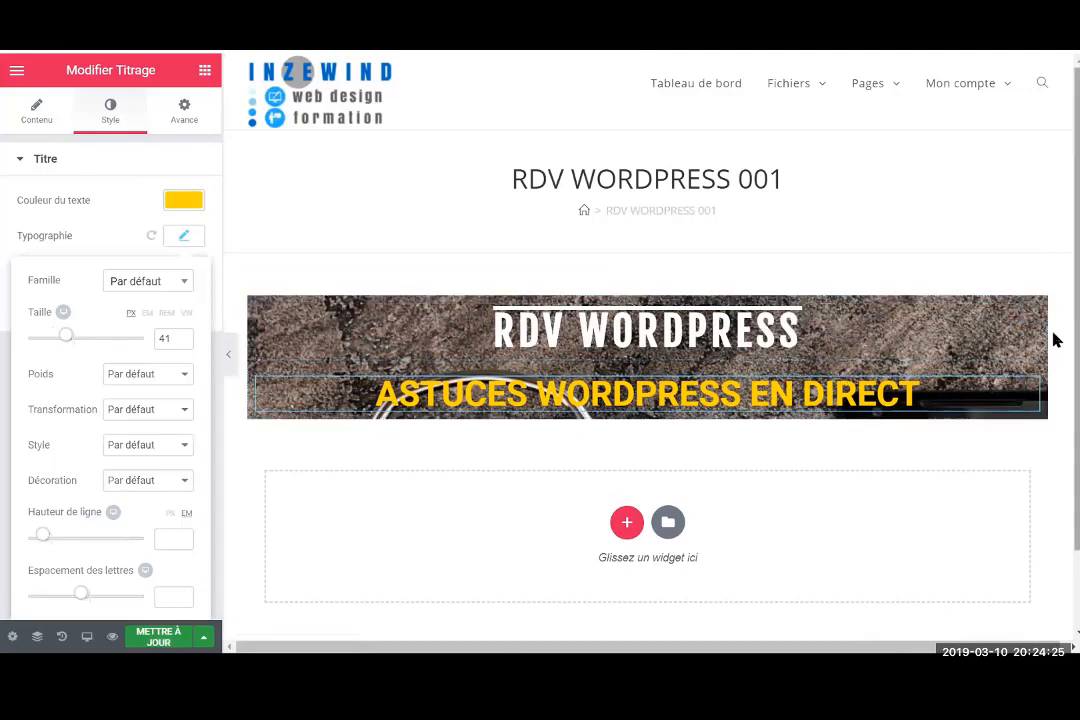
{"action": "left_click_drag", "start_coordinate": [1053, 330], "coordinate": [1053, 333]}
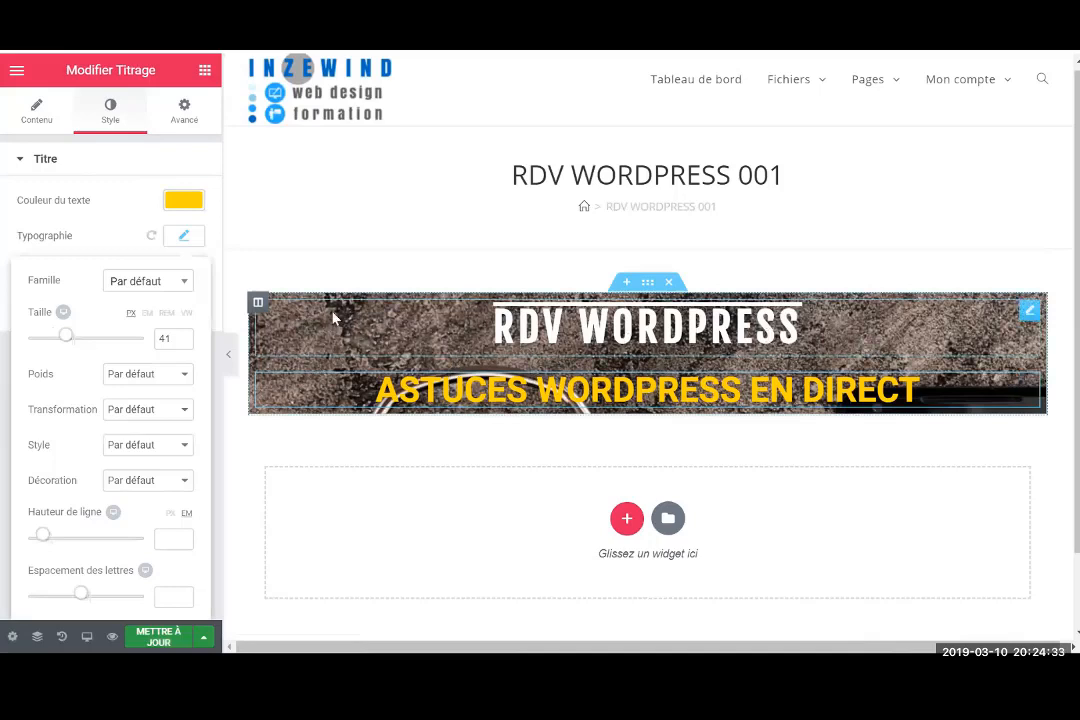
Open the settings of the section, the RDV WORDPRESS title and the yellow heading one after another
{"action": "left_click", "coordinate": [648, 284]}
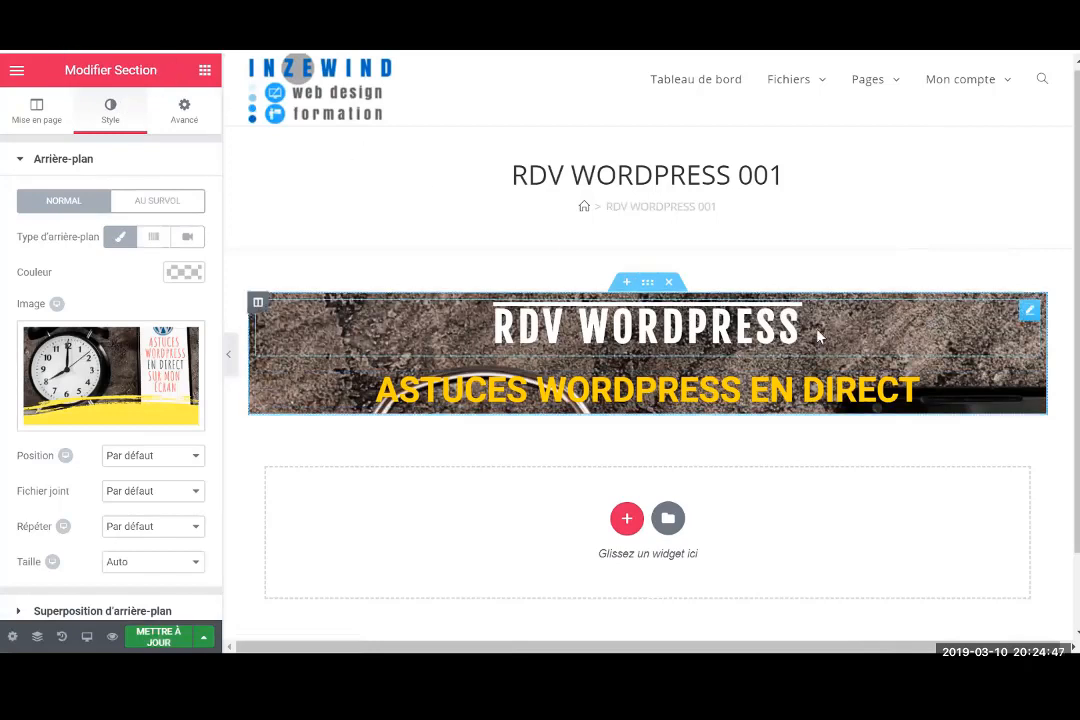
{"action": "left_click", "coordinate": [1030, 313]}
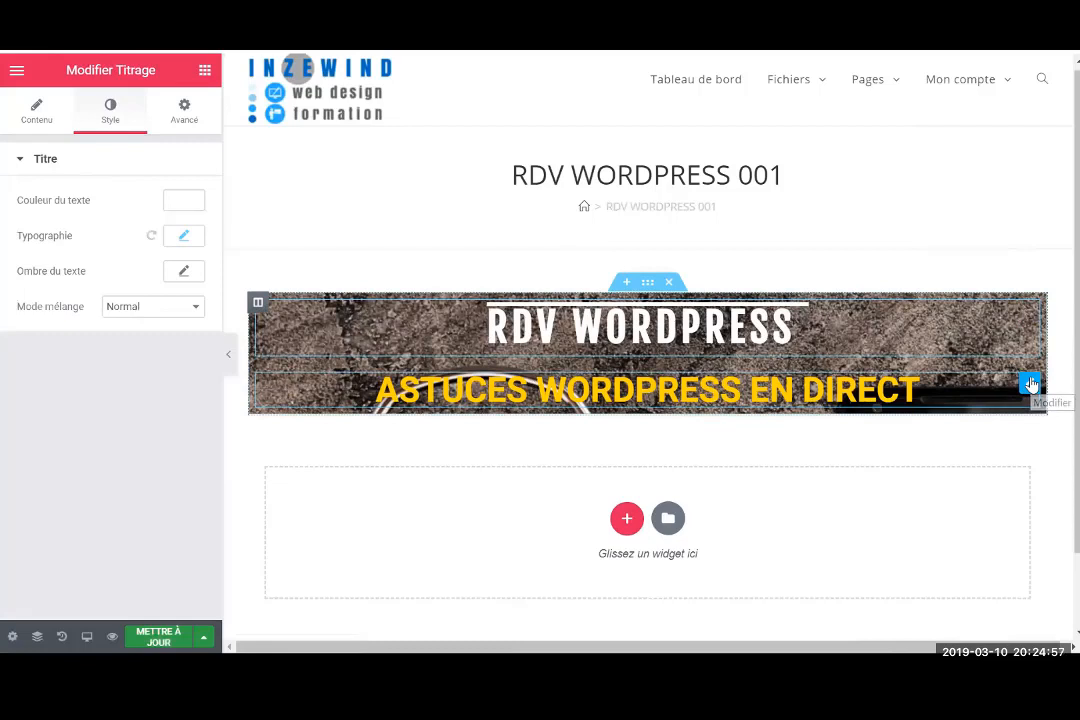
{"action": "left_click", "coordinate": [1031, 384]}
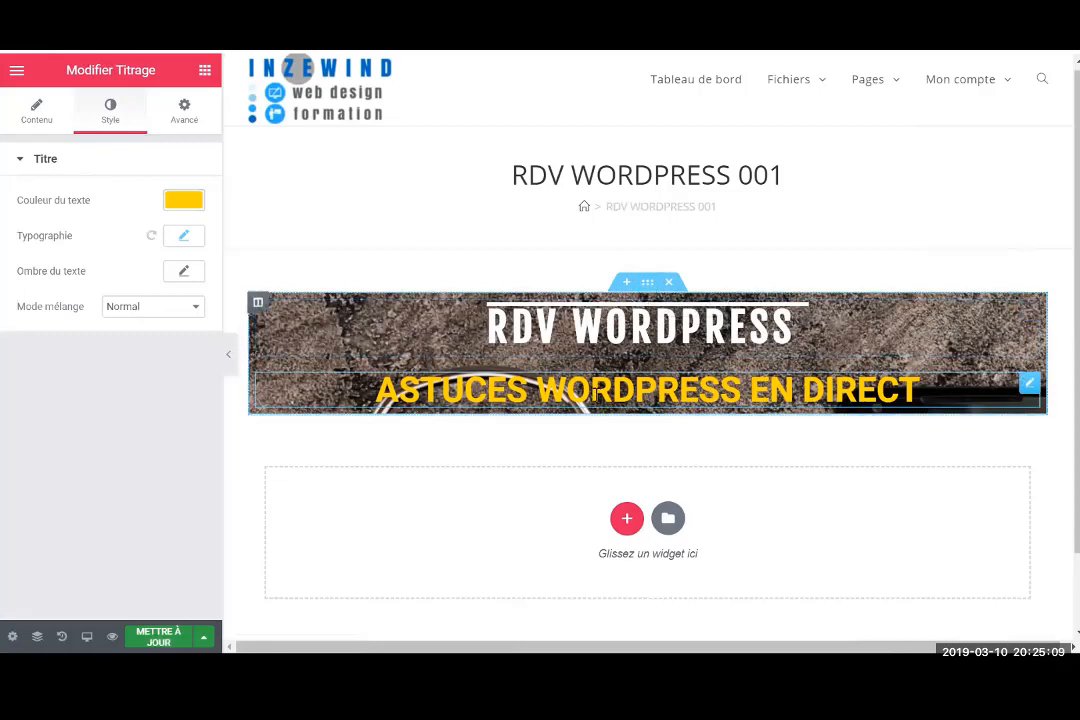
Set the section's inner margin (Marge interne) to 100 px on all four sides
{"action": "left_click", "coordinate": [648, 286]}
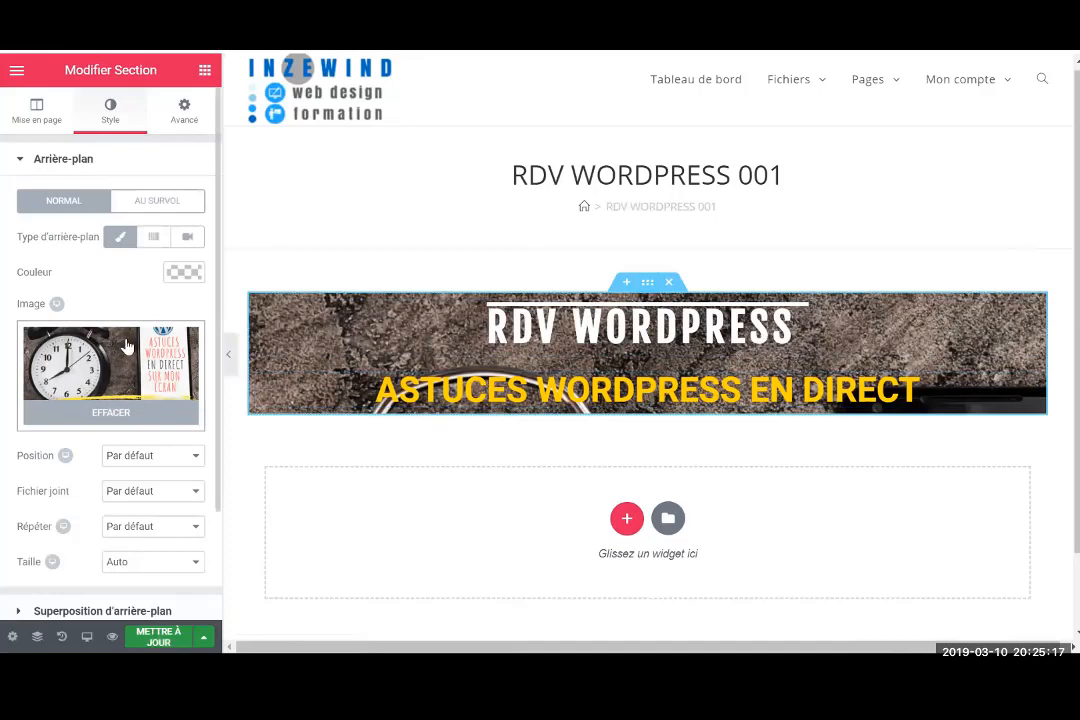
{"action": "left_click", "coordinate": [185, 115]}
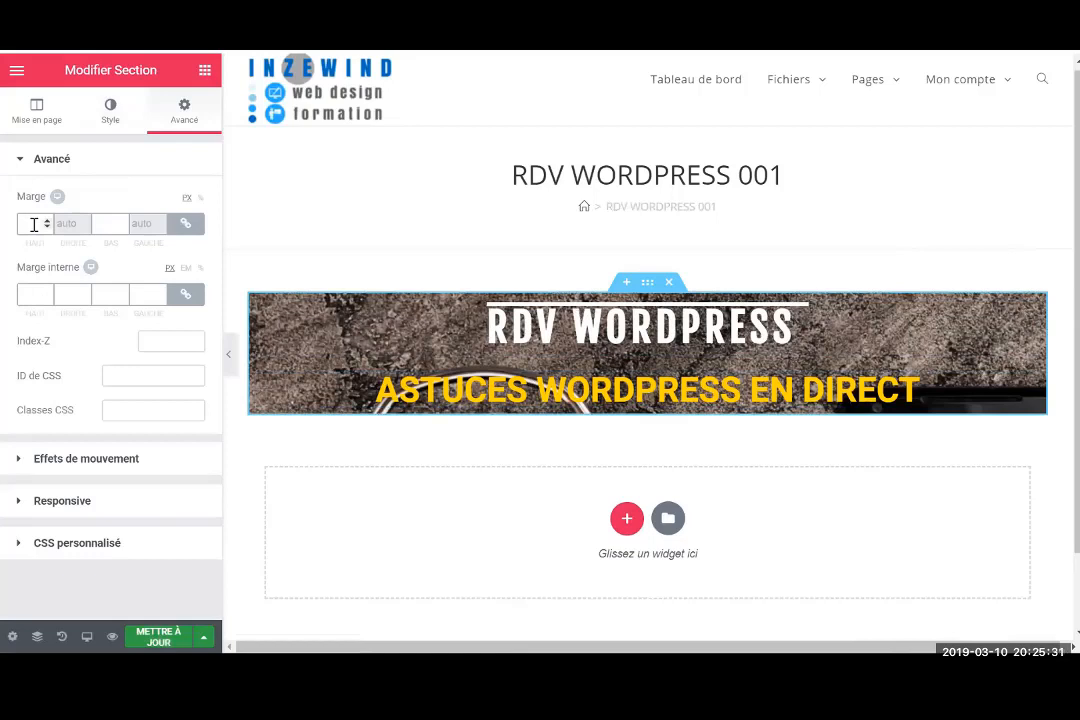
{"action": "left_click", "coordinate": [34, 298]}
{"action": "type", "text": "100"}
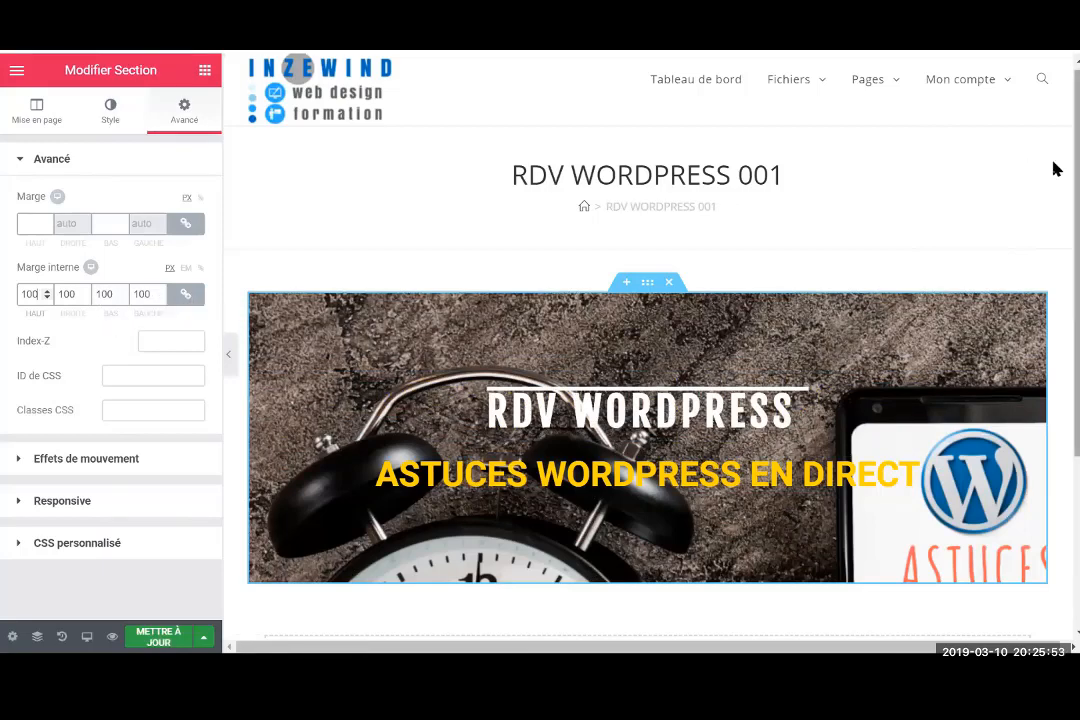
Try the Contenir size for the section's background image
{"action": "scroll", "coordinate": [1055, 217], "scroll_direction": "down", "scroll_amount": 1}
{"action": "scroll", "coordinate": [1054, 230], "scroll_direction": "down", "scroll_amount": 1}
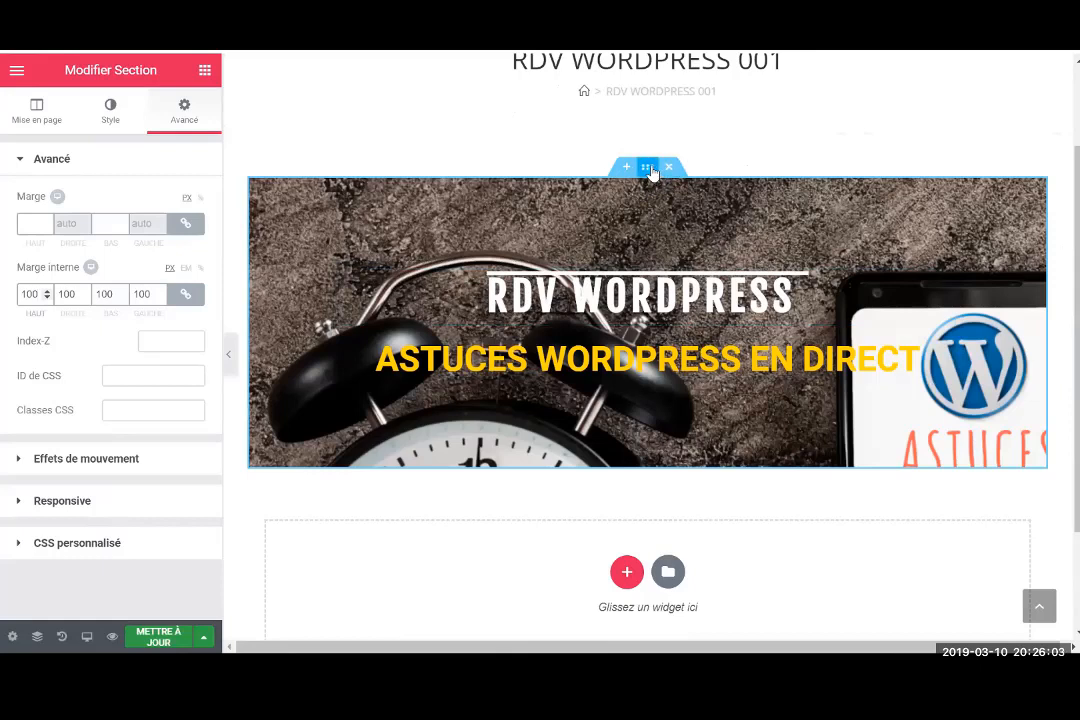
{"action": "left_click", "coordinate": [112, 107]}
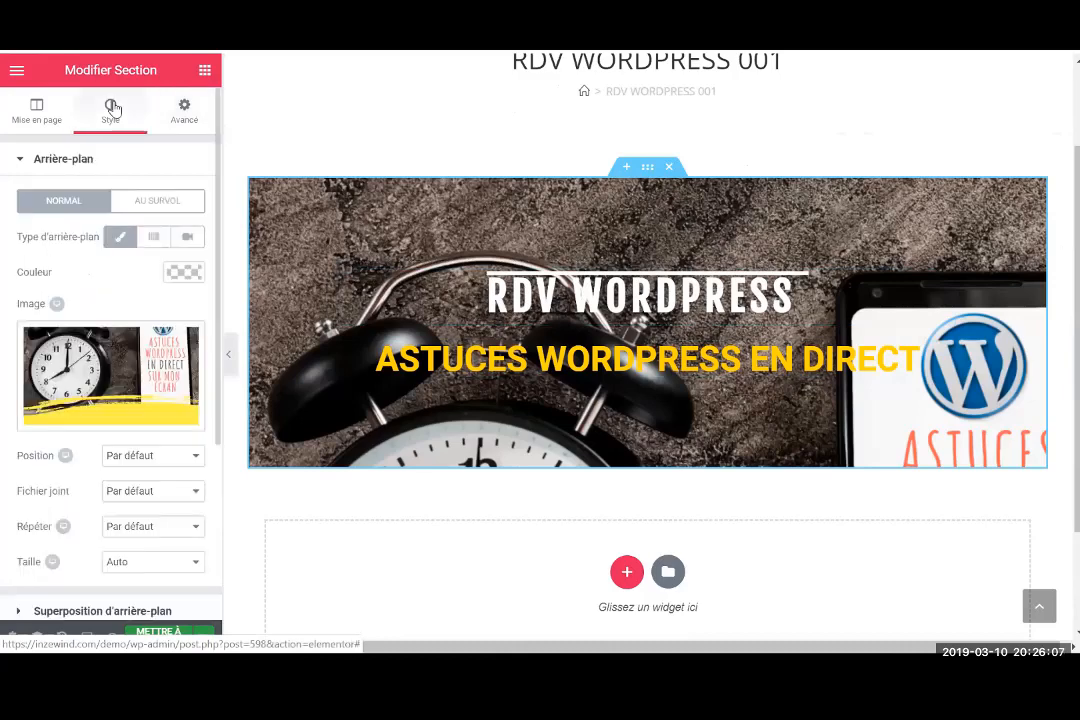
{"action": "left_click", "coordinate": [150, 456]}
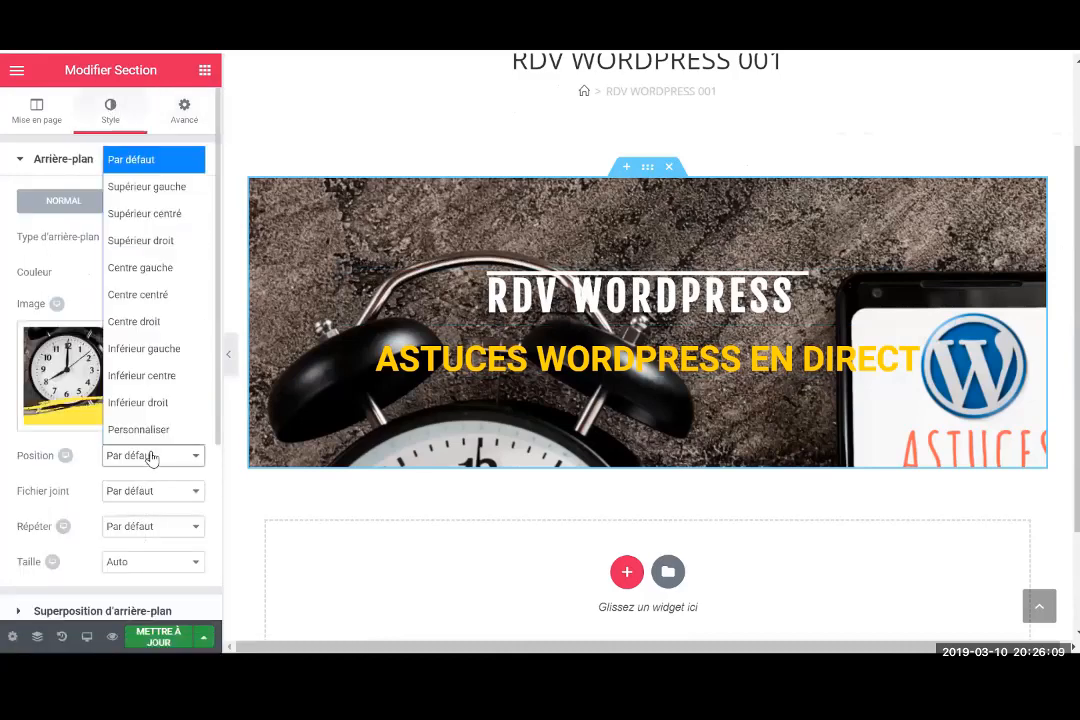
{"action": "left_click", "coordinate": [151, 458]}
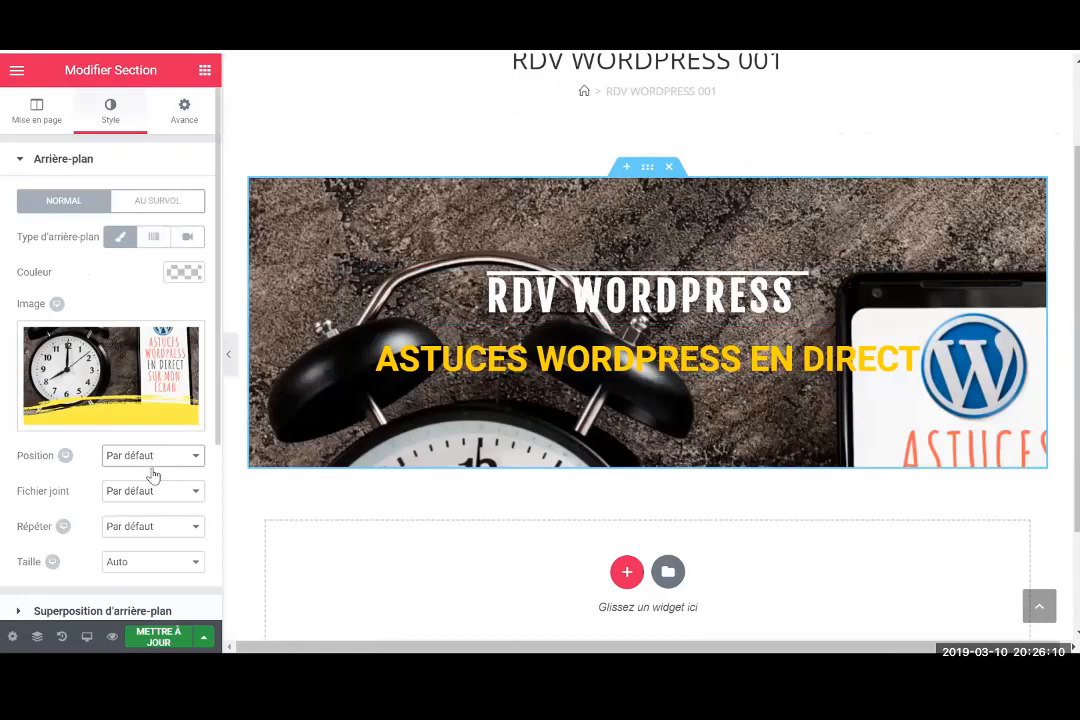
{"action": "left_click", "coordinate": [146, 568]}
{"action": "left_click", "coordinate": [146, 562]}
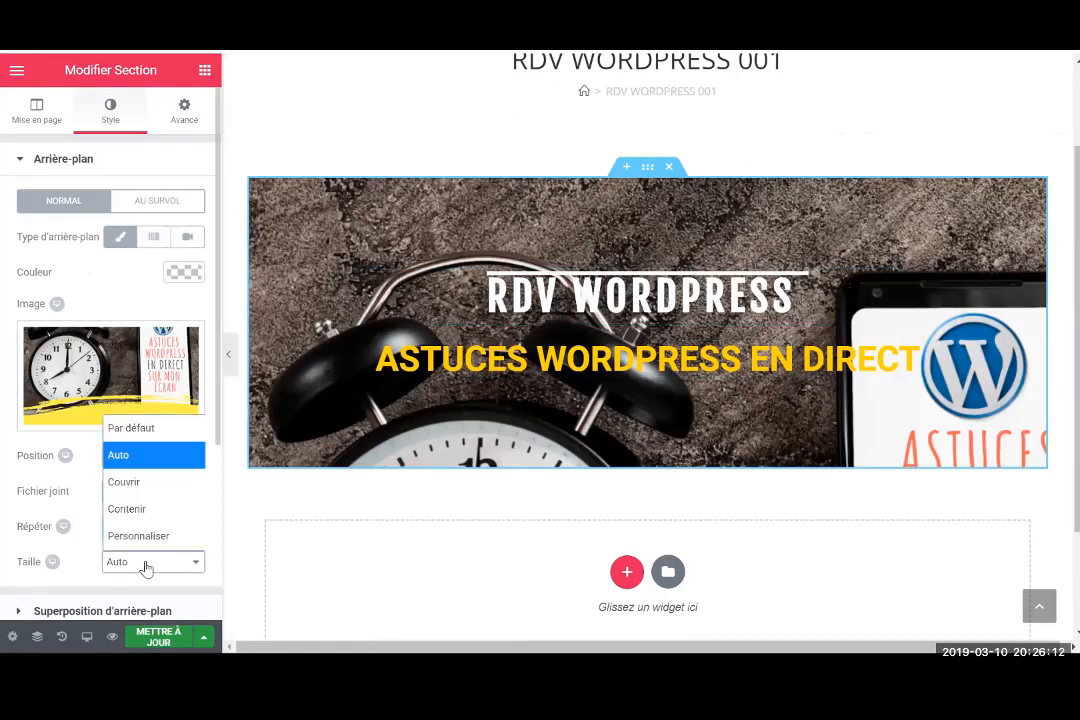
{"action": "left_click", "coordinate": [155, 509]}
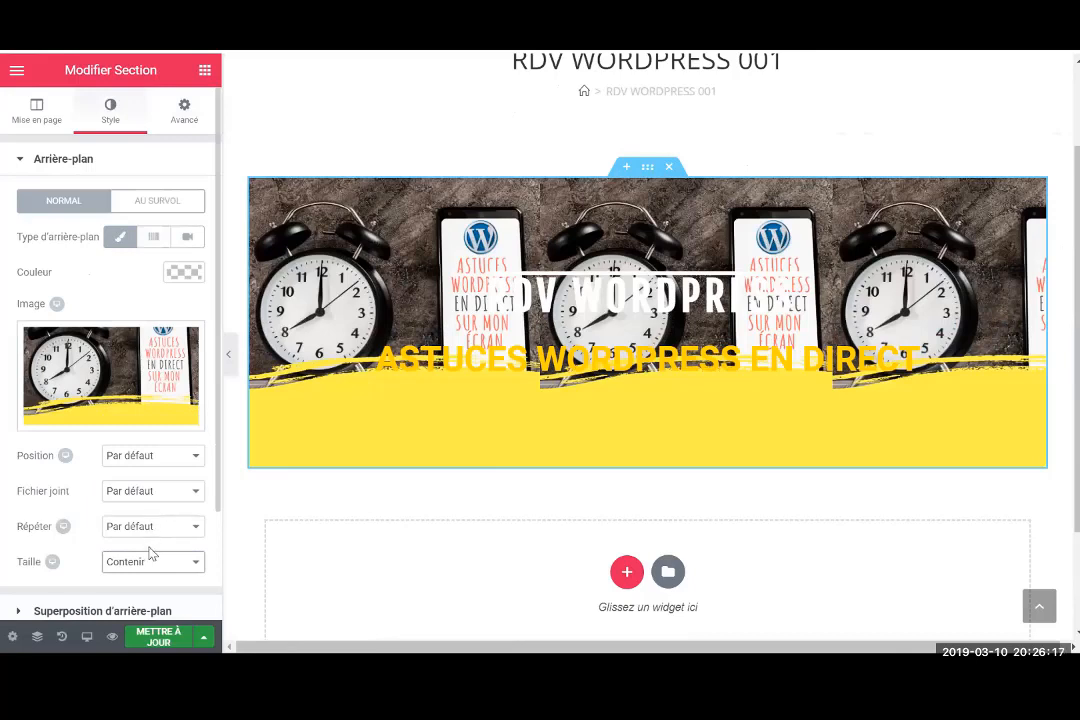
Set the section's background image to Non-répété and its size to Couvrir
{"action": "left_click", "coordinate": [156, 530]}
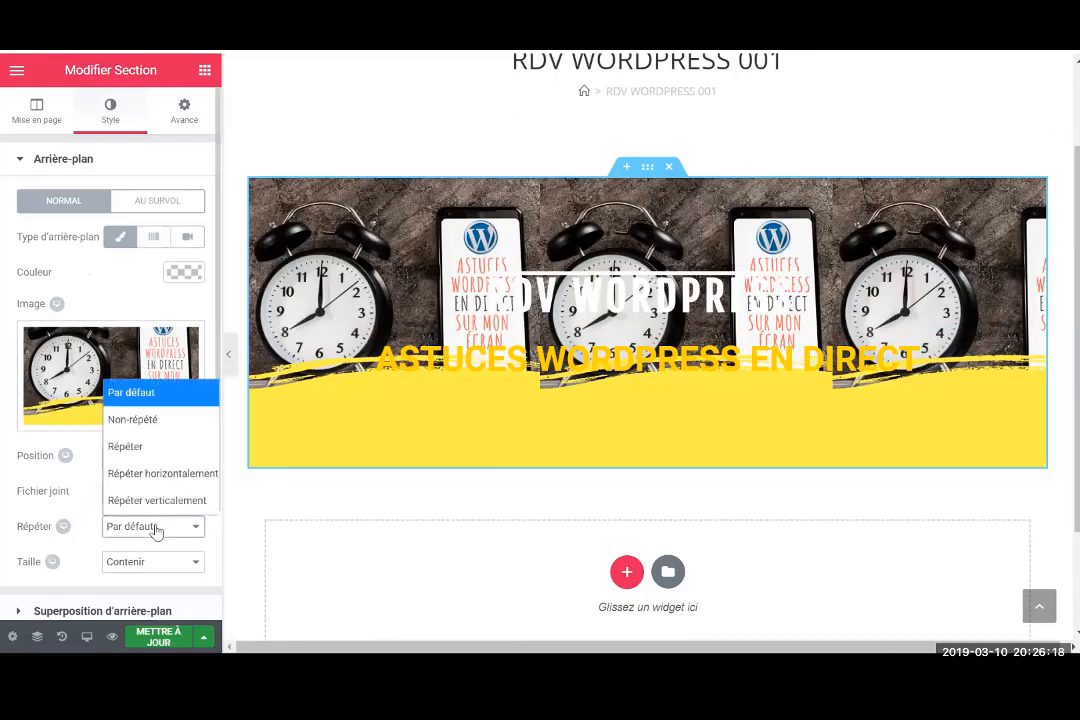
{"action": "left_click", "coordinate": [170, 420]}
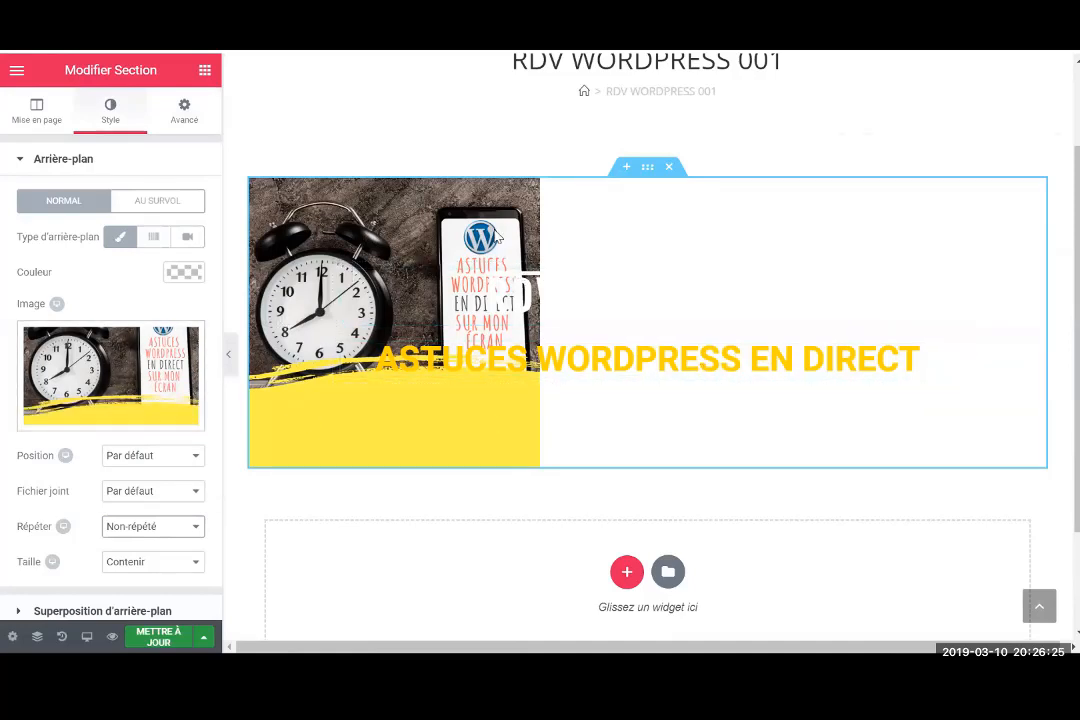
{"action": "left_click", "coordinate": [193, 563]}
{"action": "left_click", "coordinate": [150, 483]}
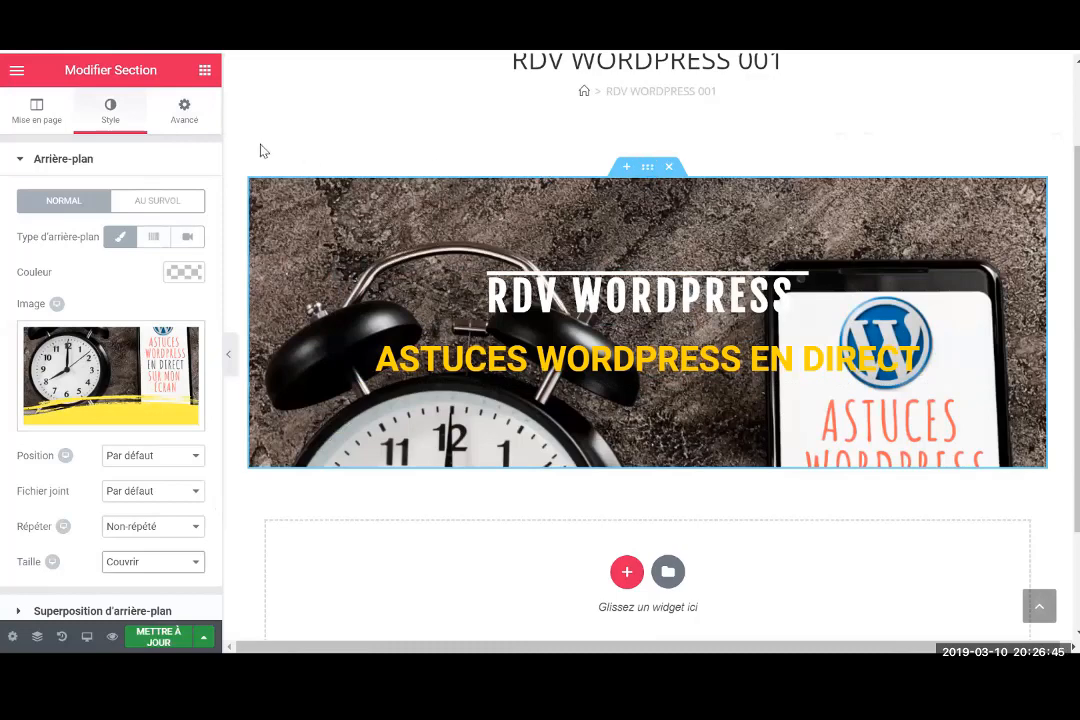
Set the section's inner margin (Marge interne) to 200 px on all four sides
{"action": "left_click", "coordinate": [183, 111]}
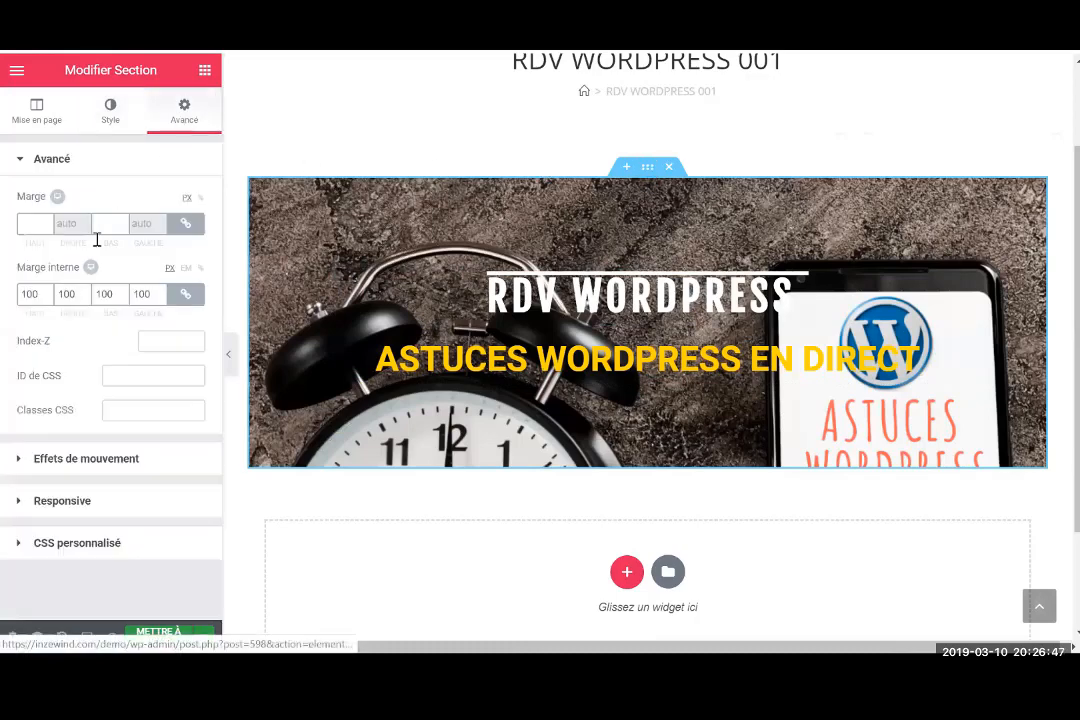
{"action": "left_click", "coordinate": [40, 294]}
{"action": "left_click_drag", "start_coordinate": [40, 294], "coordinate": [8, 300]}
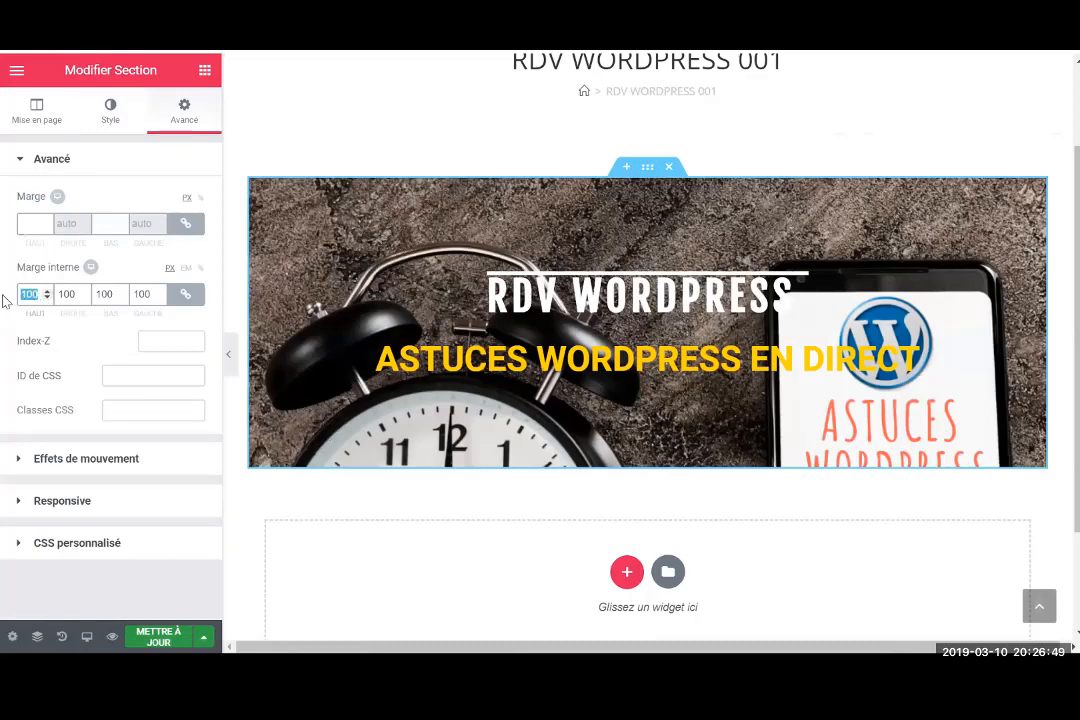
{"action": "type", "text": "200"}
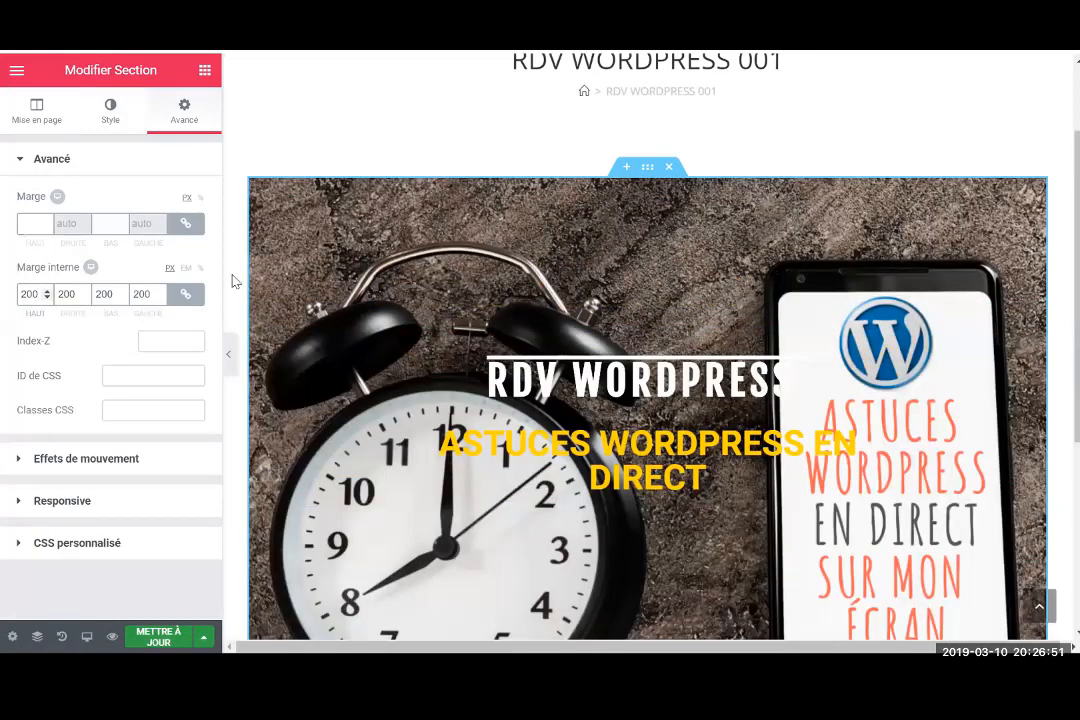
{"action": "scroll", "coordinate": [1054, 176], "scroll_direction": "down", "scroll_amount": 2}
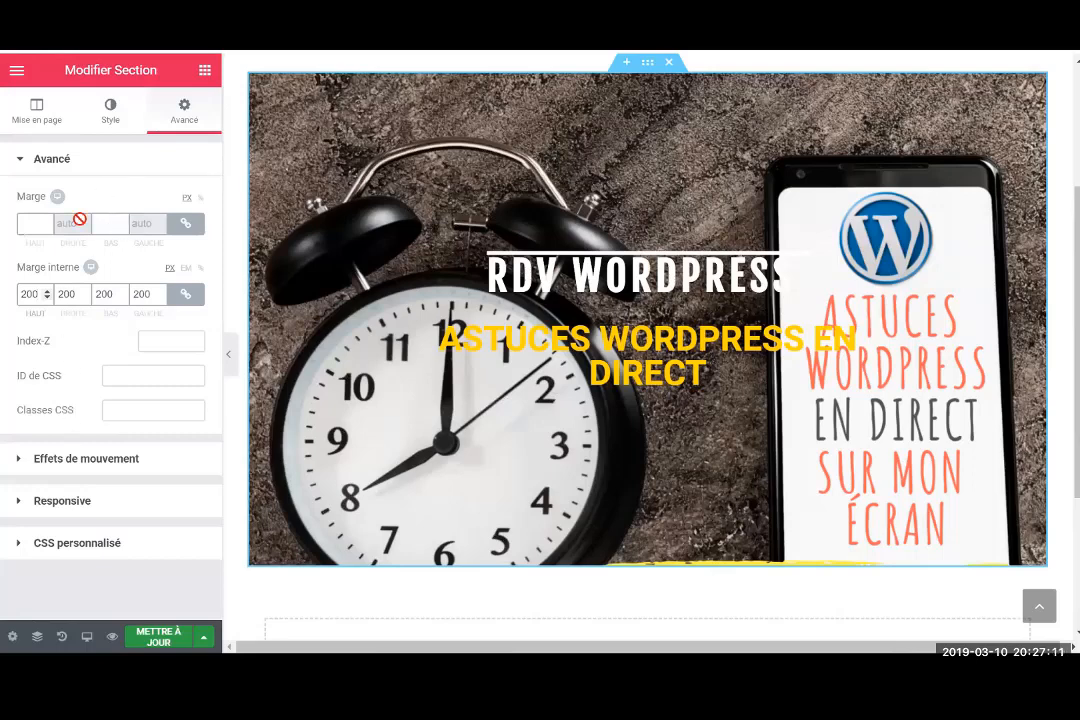
Open the background overlay settings (Superposition d'arrière-plan) of the section with the two headings
{"action": "left_click", "coordinate": [110, 108]}
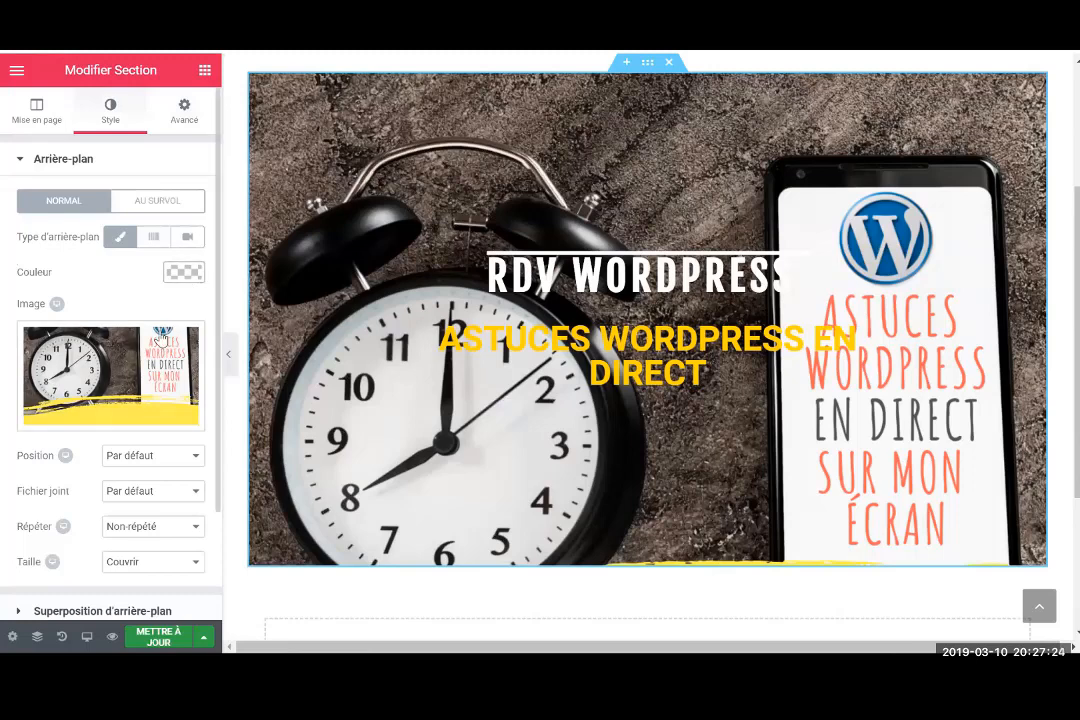
{"action": "mouse_move", "coordinate": [156, 355]}
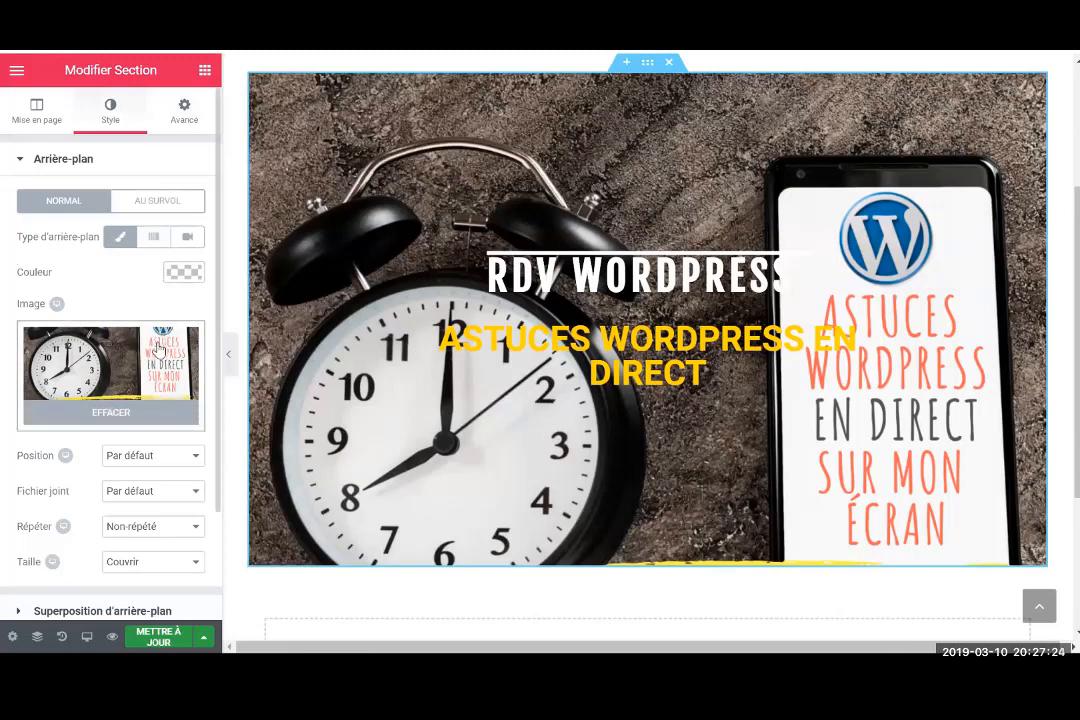
{"action": "scroll", "coordinate": [183, 226], "scroll_direction": "down", "scroll_amount": 2}
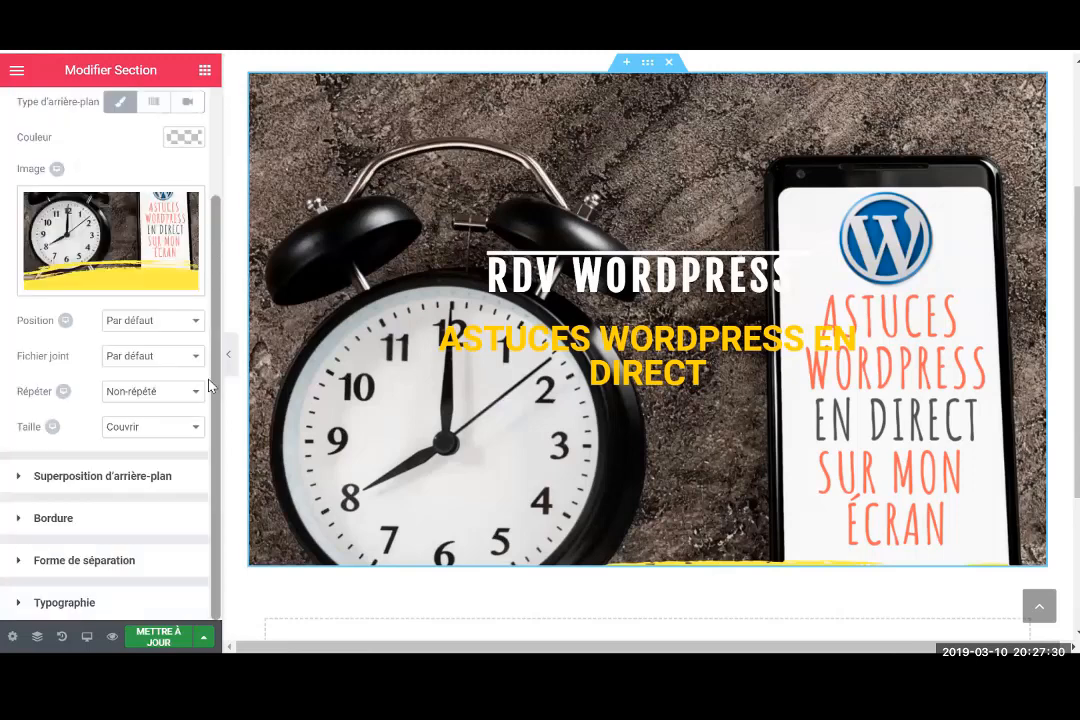
{"action": "mouse_move", "coordinate": [97, 203]}
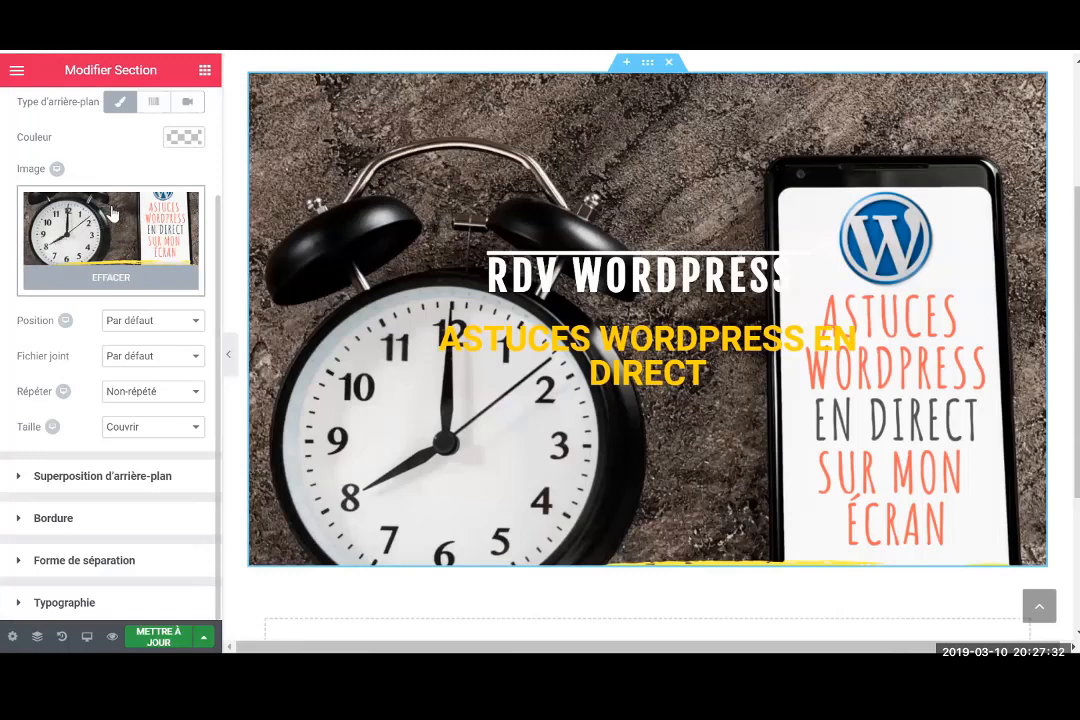
{"action": "left_click", "coordinate": [105, 478]}
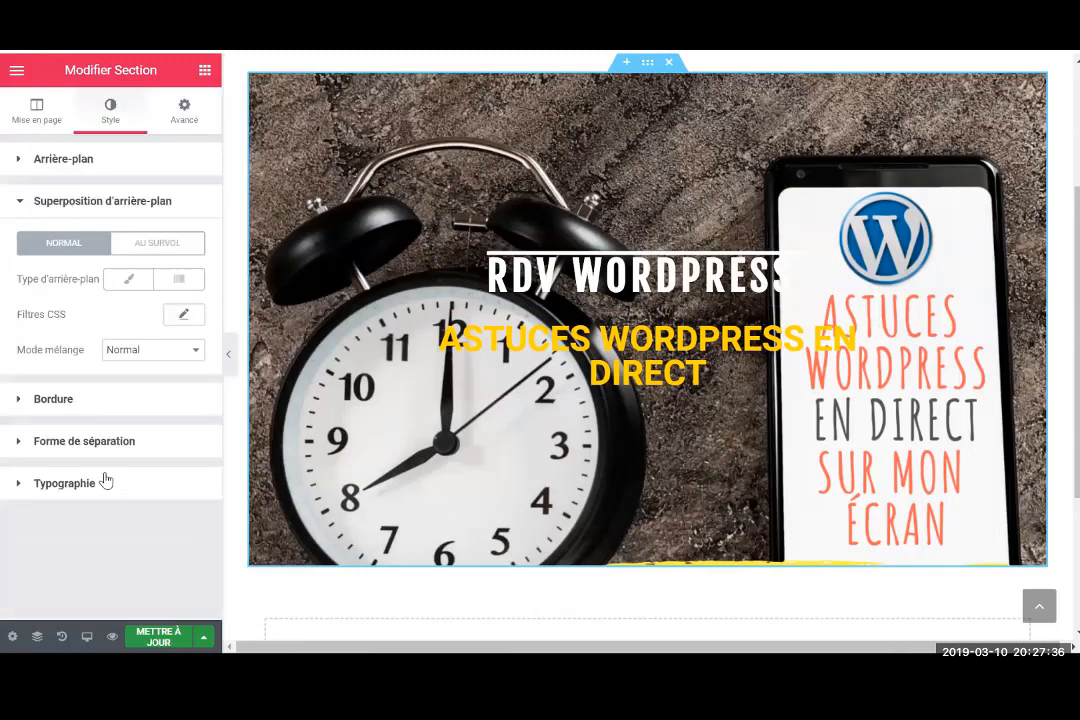
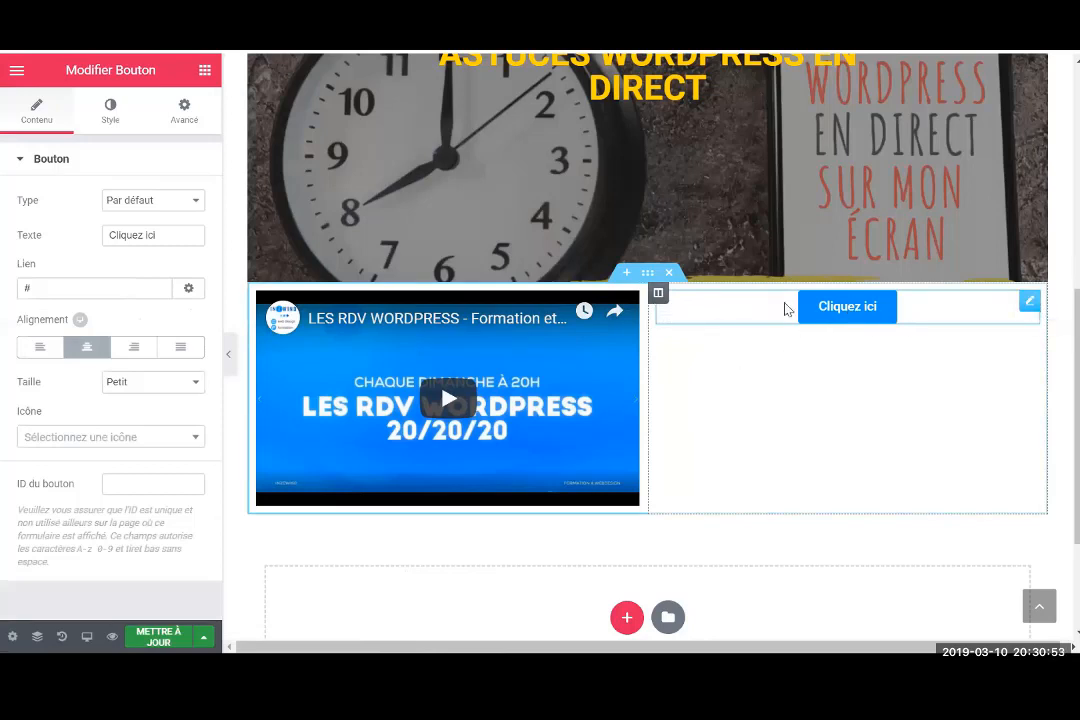
Choose a gradient (Dégradé) as the background type of the column that holds the Cliquez ici button
{"action": "left_click", "coordinate": [205, 73]}
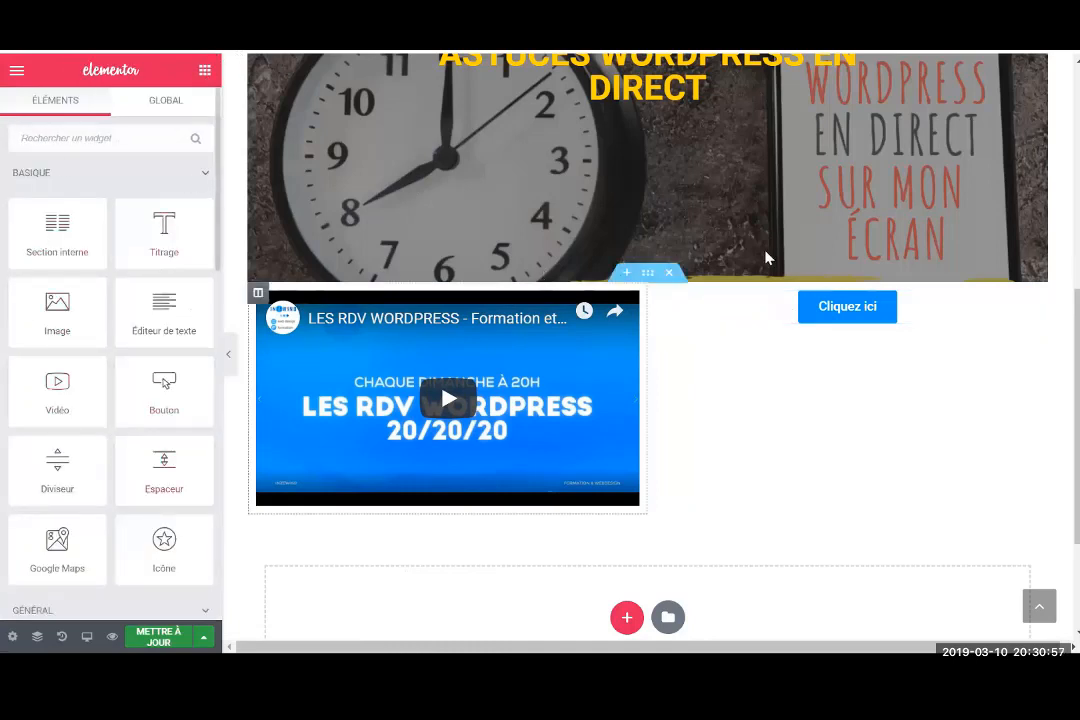
{"action": "left_click", "coordinate": [647, 273]}
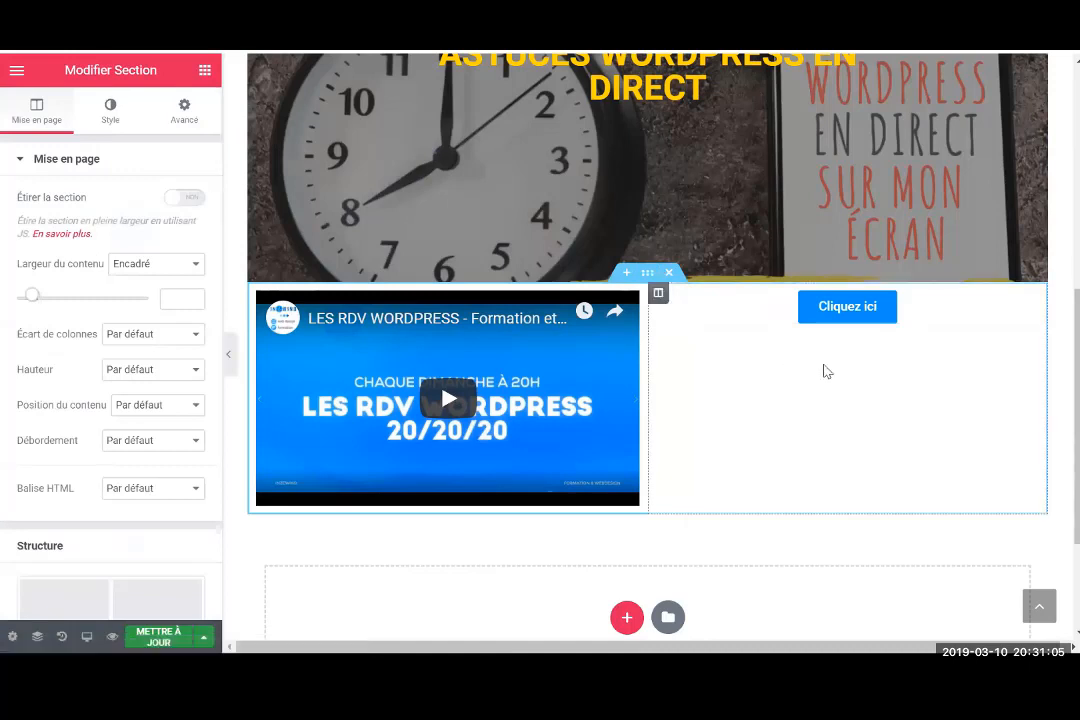
{"action": "left_click", "coordinate": [658, 294]}
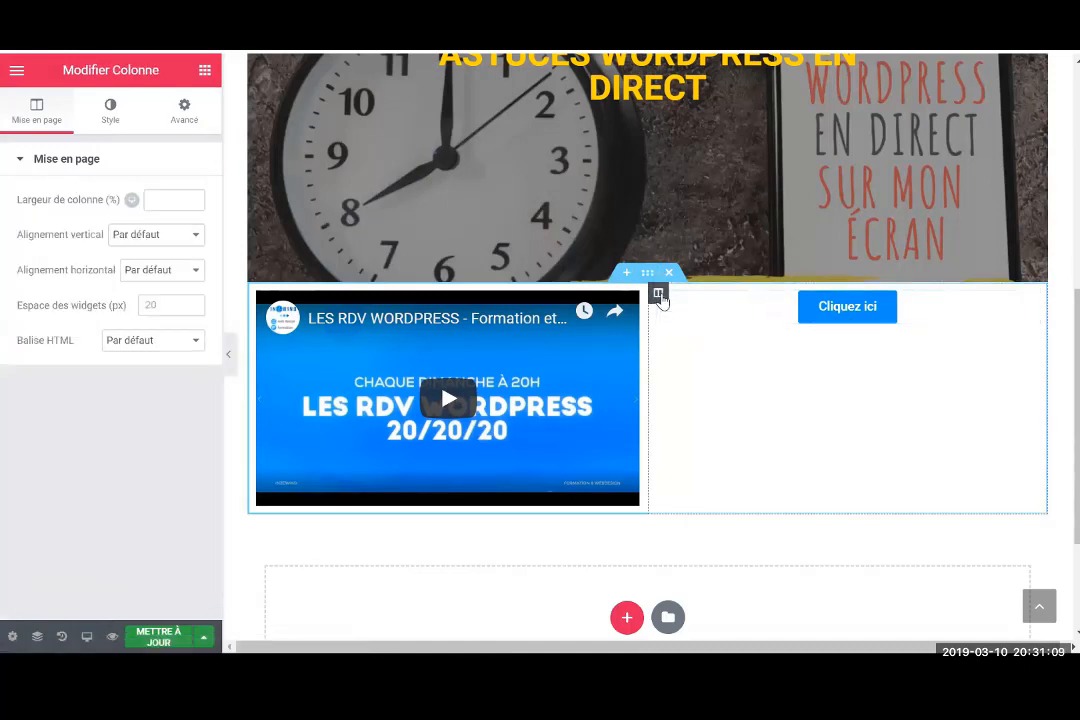
{"action": "left_click", "coordinate": [111, 113]}
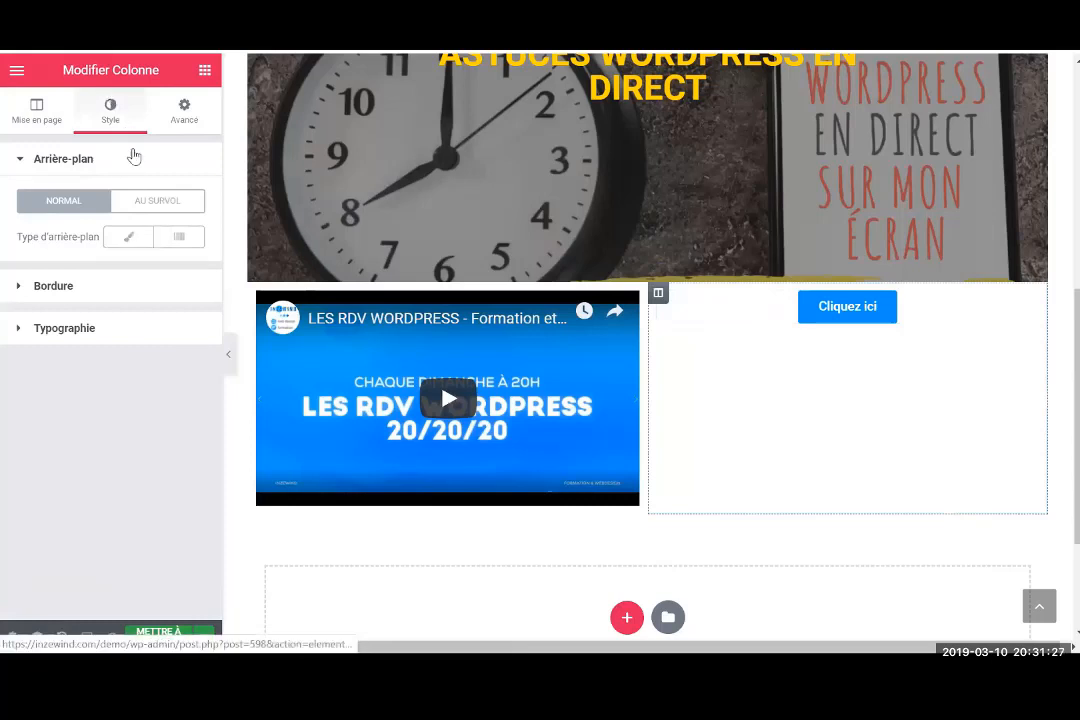
{"action": "left_click", "coordinate": [132, 241]}
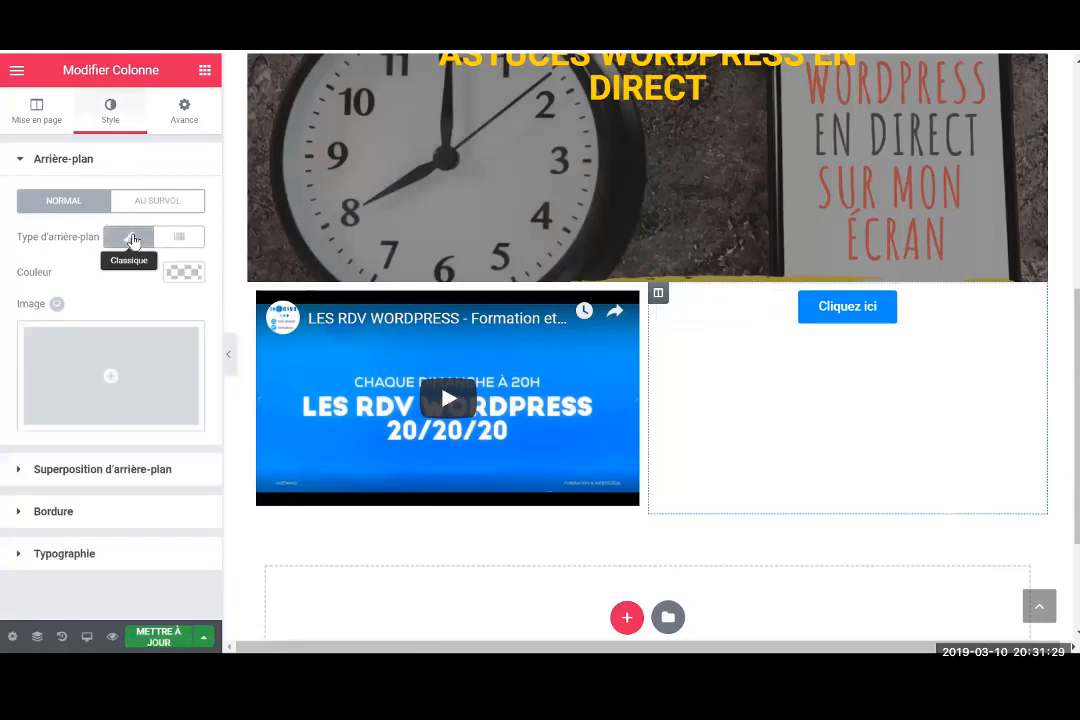
{"action": "left_click", "coordinate": [176, 241]}
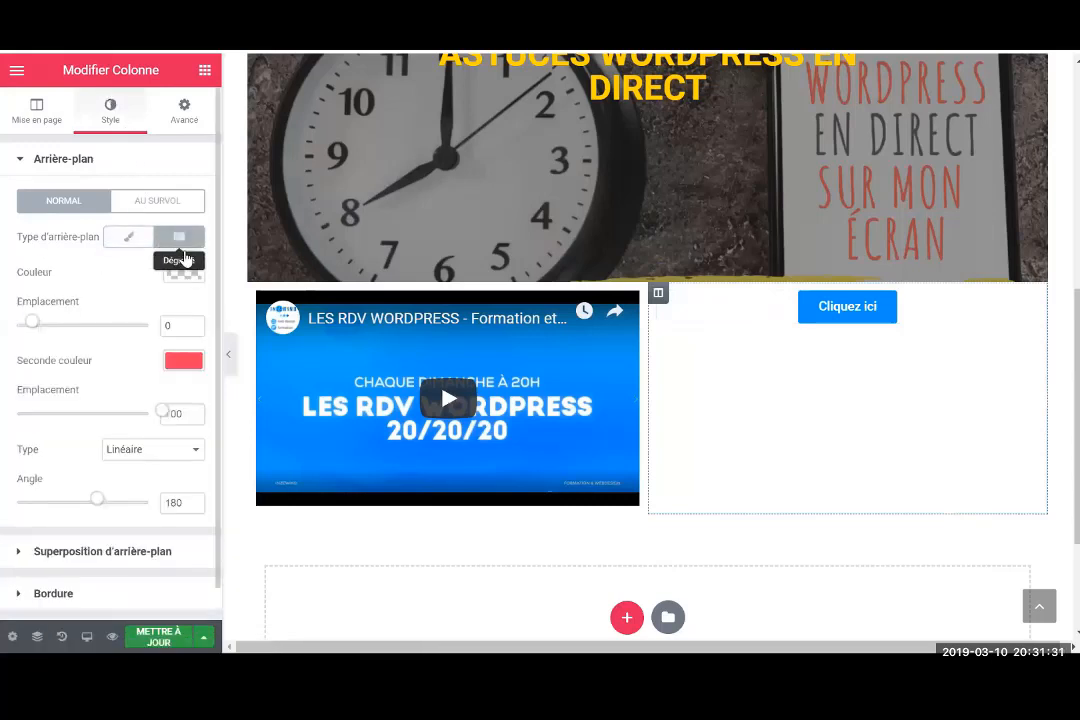
Set the column gradient's first colour to light grey (#f4f4f4) and its second colour to mid grey (#afafaf)
{"action": "left_click", "coordinate": [184, 272]}
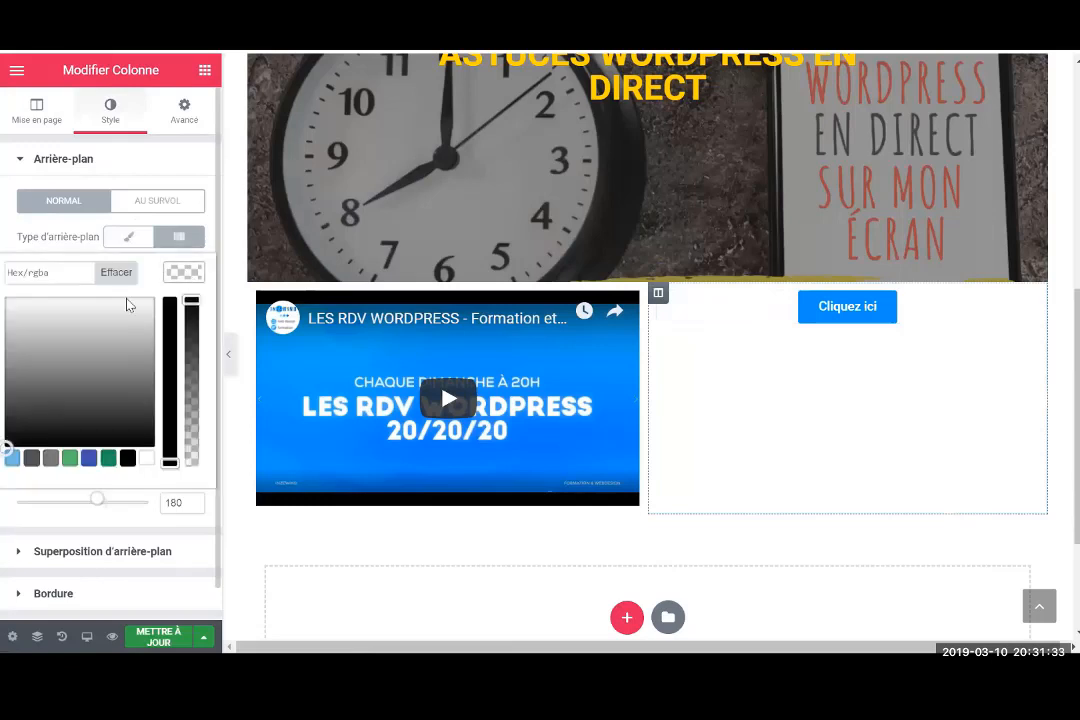
{"action": "left_click", "coordinate": [14, 299]}
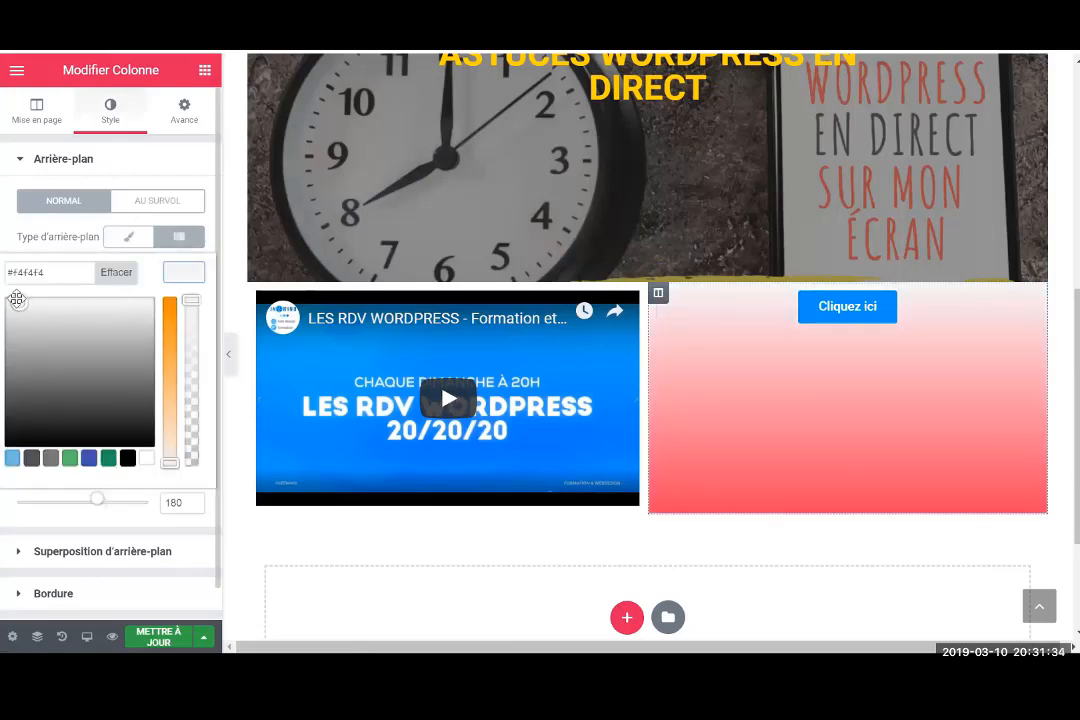
{"action": "left_click", "coordinate": [182, 274]}
{"action": "left_click", "coordinate": [182, 360]}
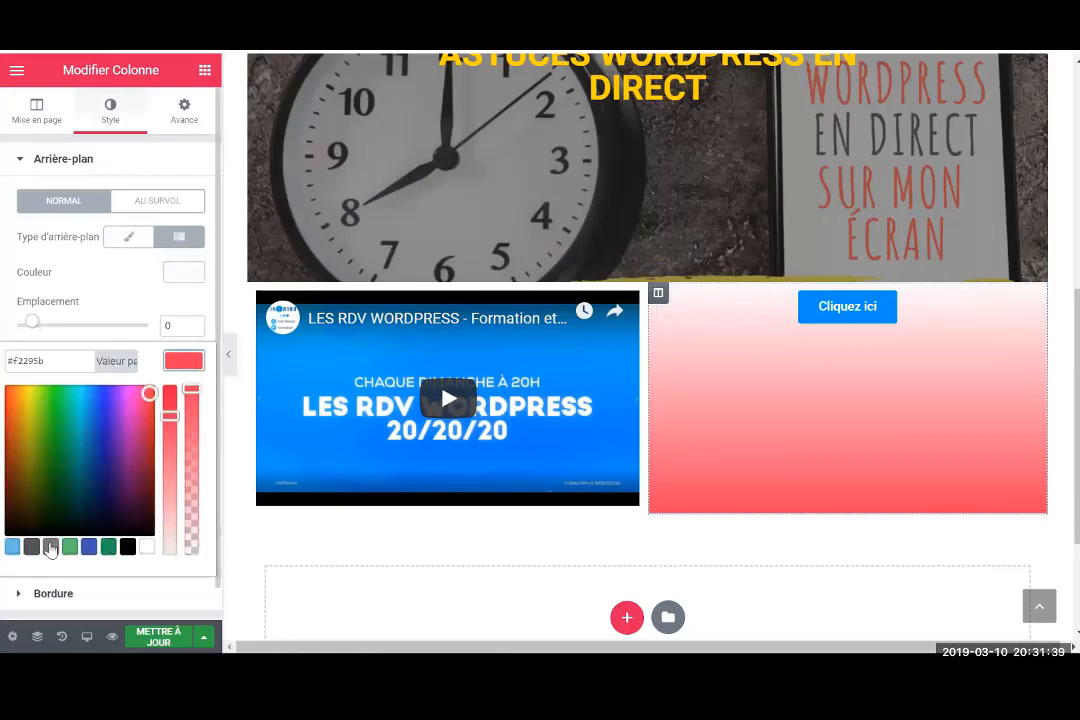
{"action": "left_click", "coordinate": [50, 547]}
{"action": "mouse_move", "coordinate": [65, 456]}
{"action": "left_mouse_down"}
{"action": "mouse_move", "coordinate": [36, 417]}
{"action": "mouse_move", "coordinate": [39, 431]}
{"action": "left_mouse_up"}
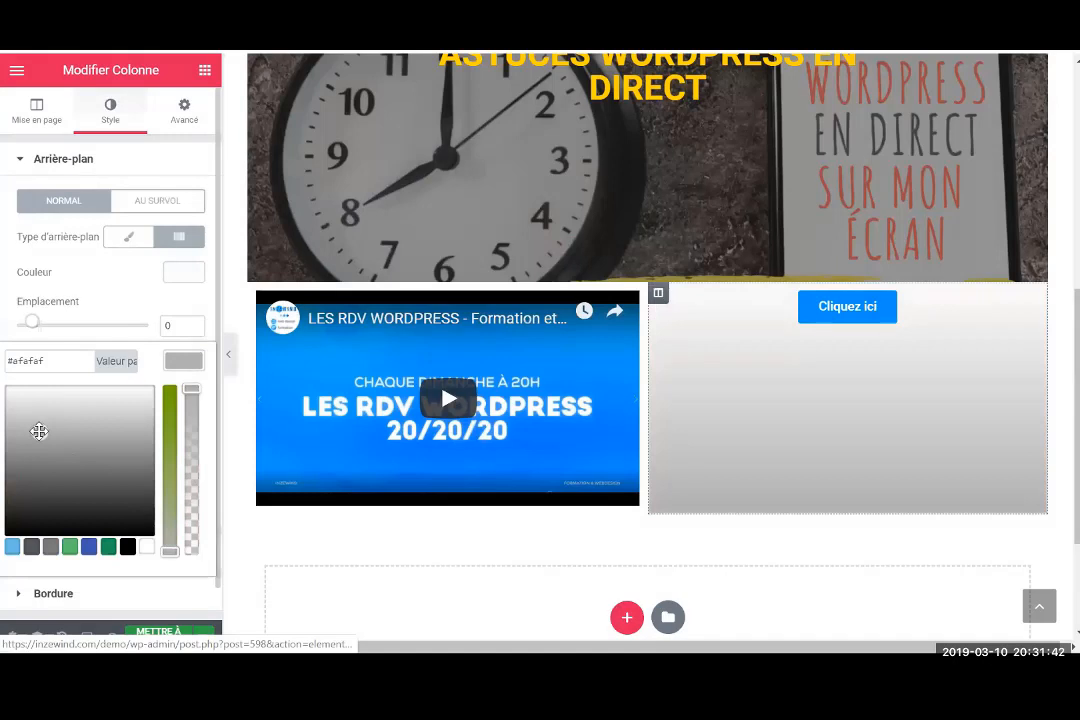
{"action": "left_click", "coordinate": [175, 362]}
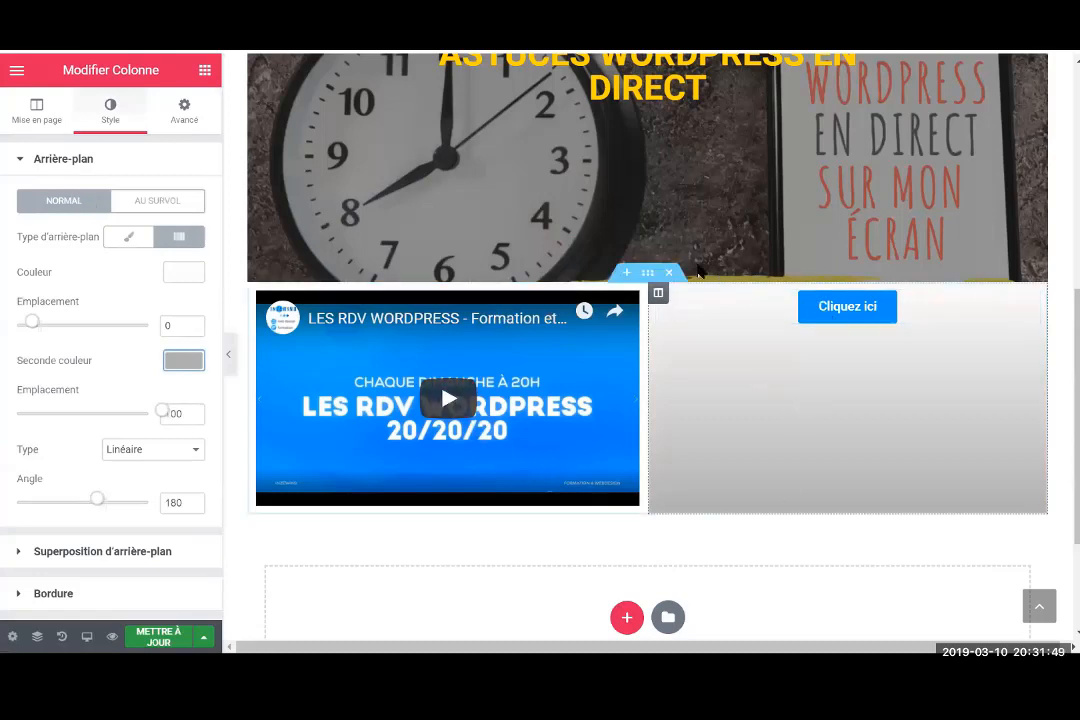
Give the column a classic hover (Au survol) background in light yellow (#ffff77)
{"action": "left_click", "coordinate": [157, 203]}
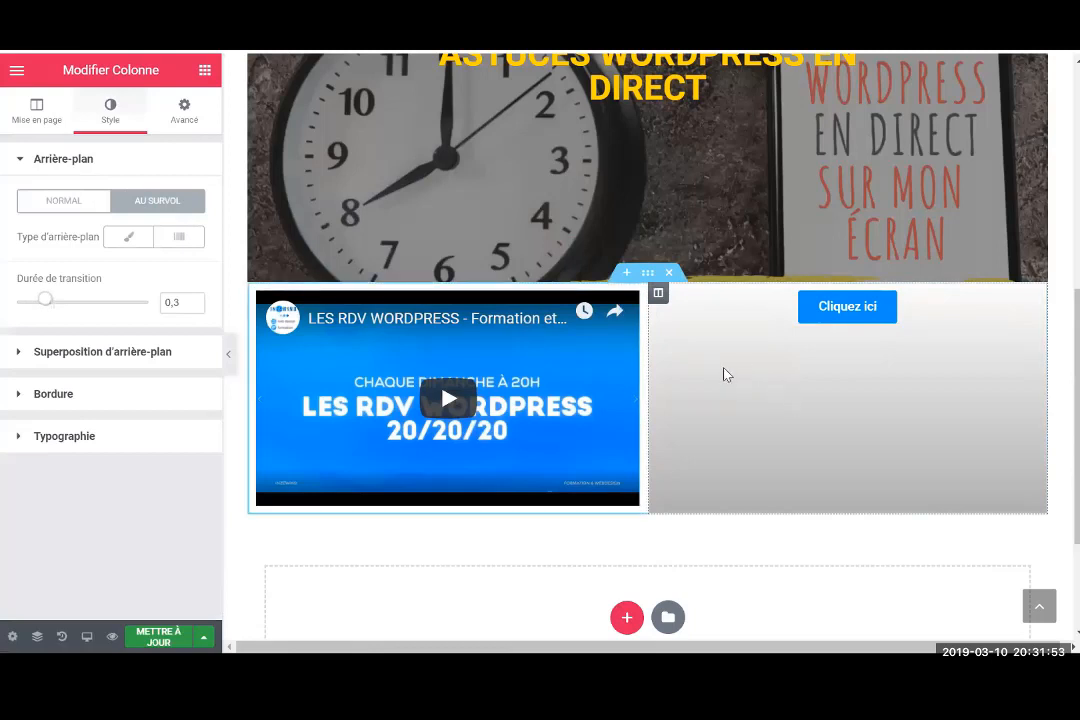
{"action": "left_click", "coordinate": [128, 236]}
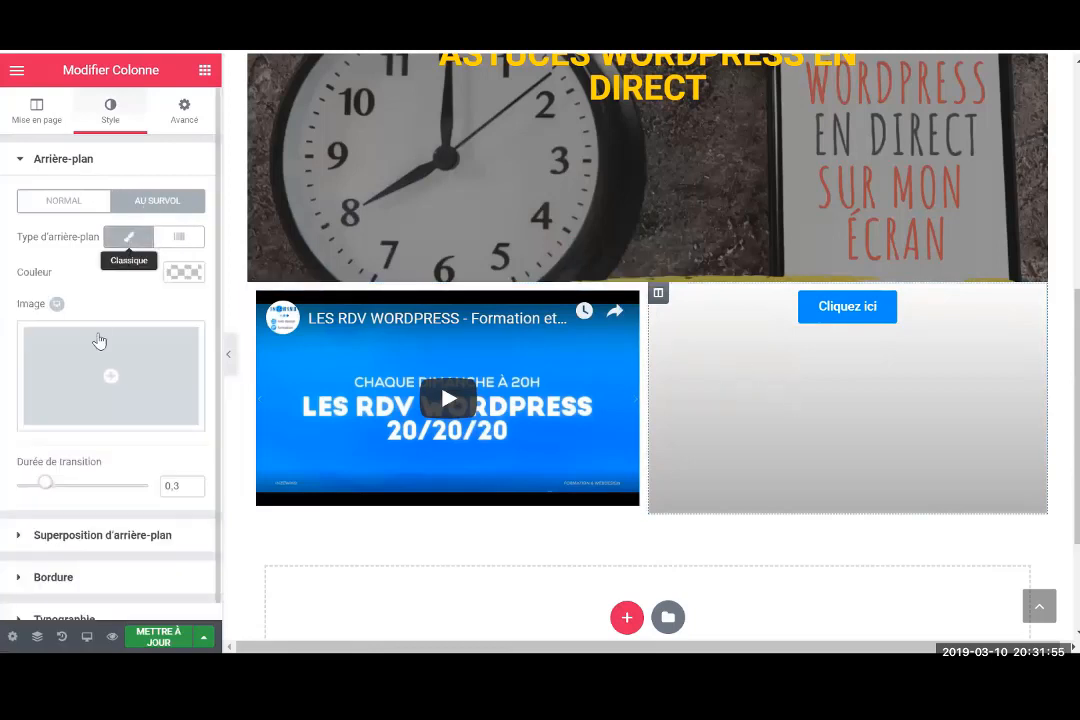
{"action": "left_click", "coordinate": [189, 278]}
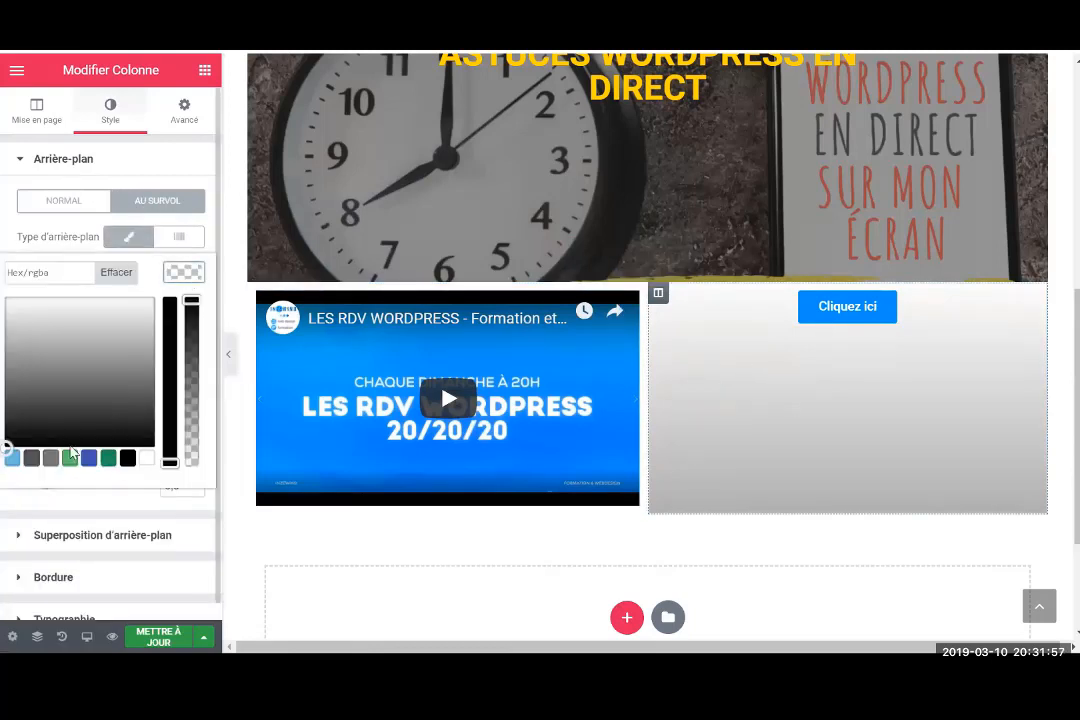
{"action": "left_click", "coordinate": [69, 459]}
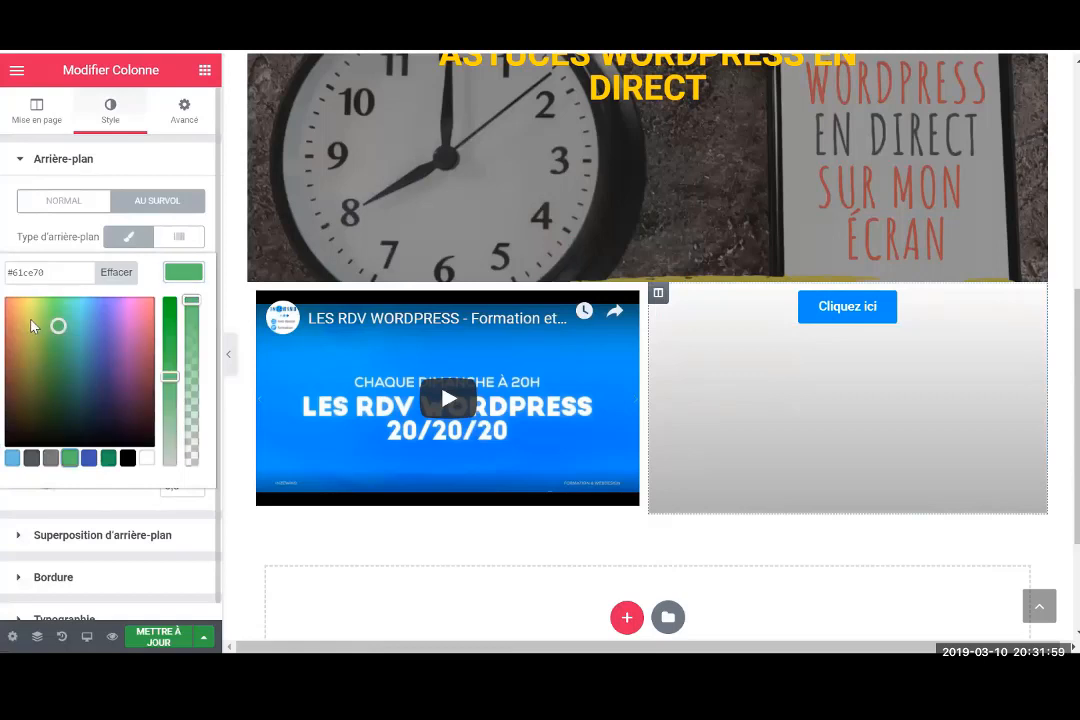
{"action": "left_click_drag", "start_coordinate": [31, 326], "coordinate": [30, 296]}
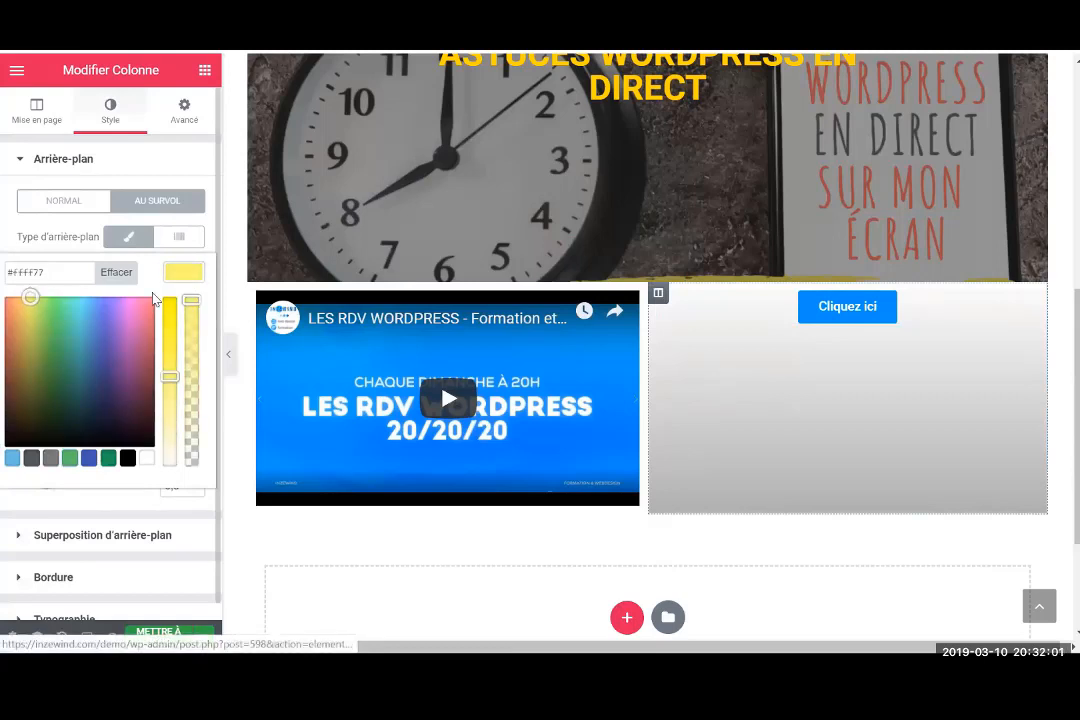
Switch the button column's hover (Au survol) background to a linear gradient from light yellow to red
{"action": "left_click", "coordinate": [88, 203]}
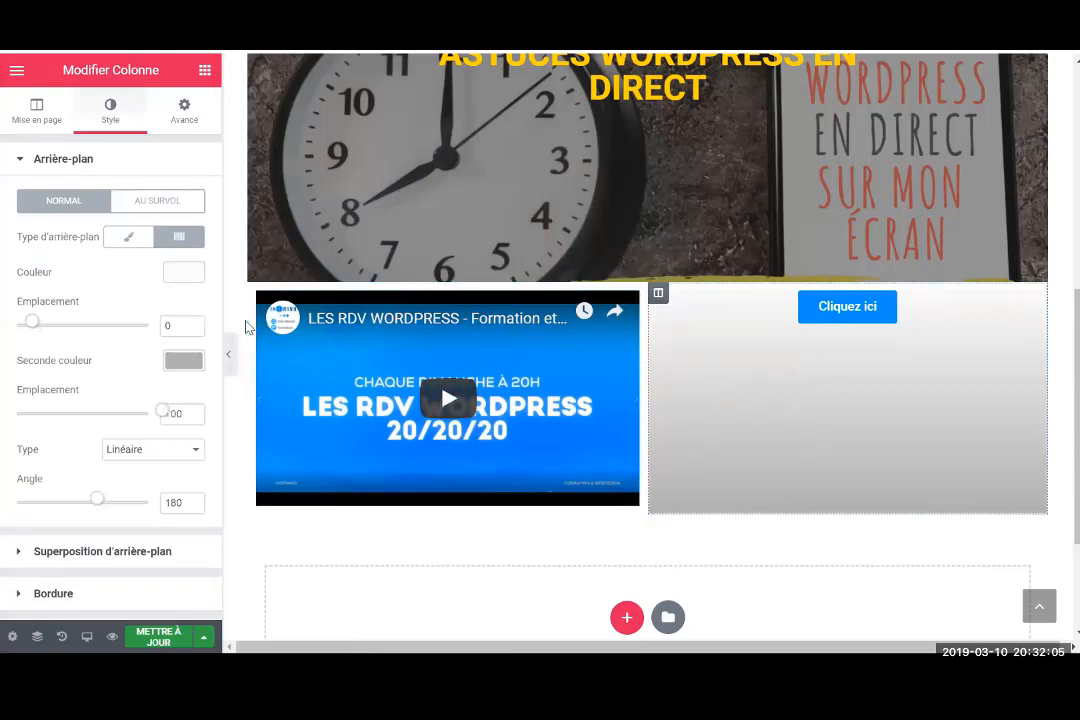
{"action": "left_click", "coordinate": [170, 200]}
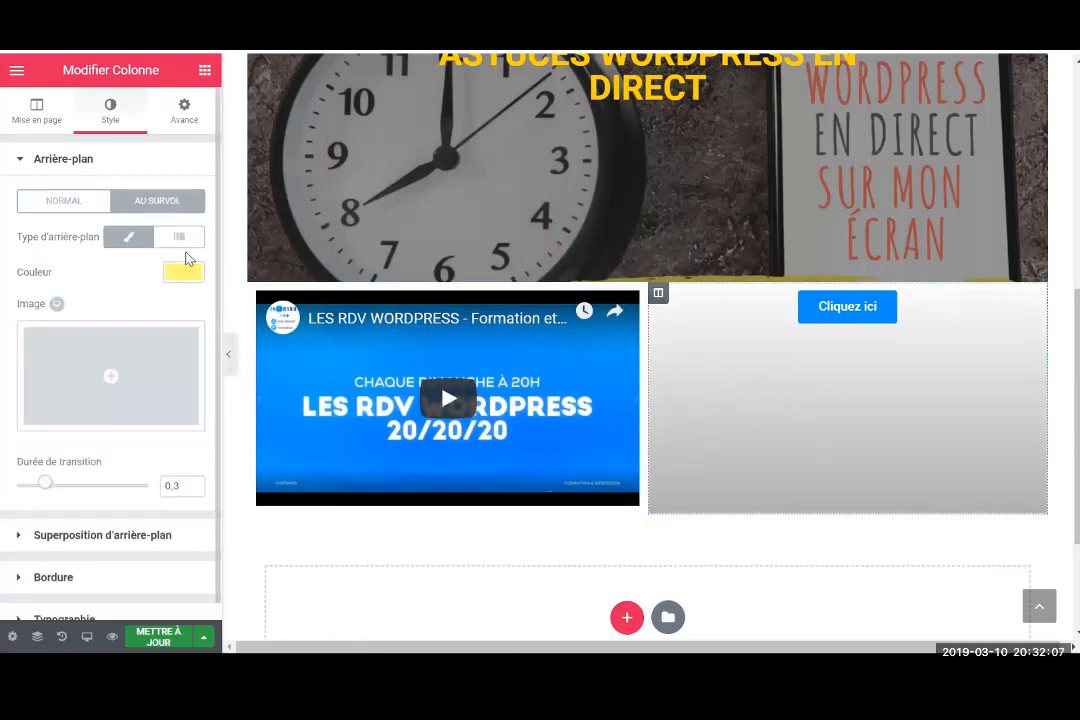
{"action": "left_click", "coordinate": [184, 273]}
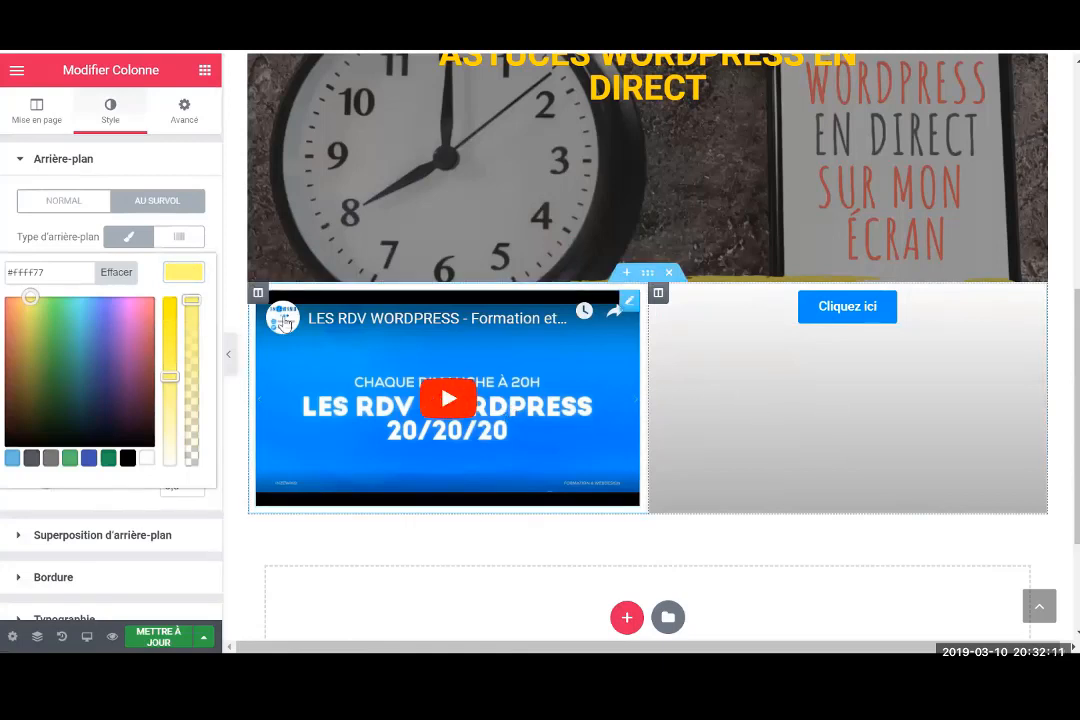
{"action": "left_click", "coordinate": [125, 240]}
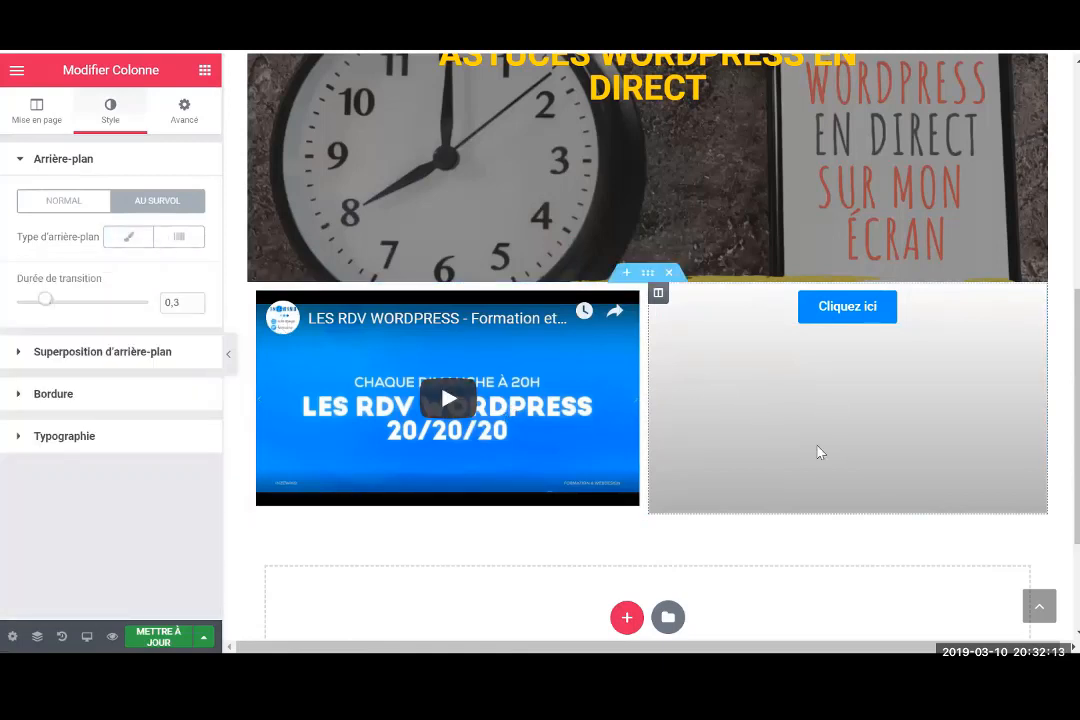
{"action": "left_click", "coordinate": [598, 381]}
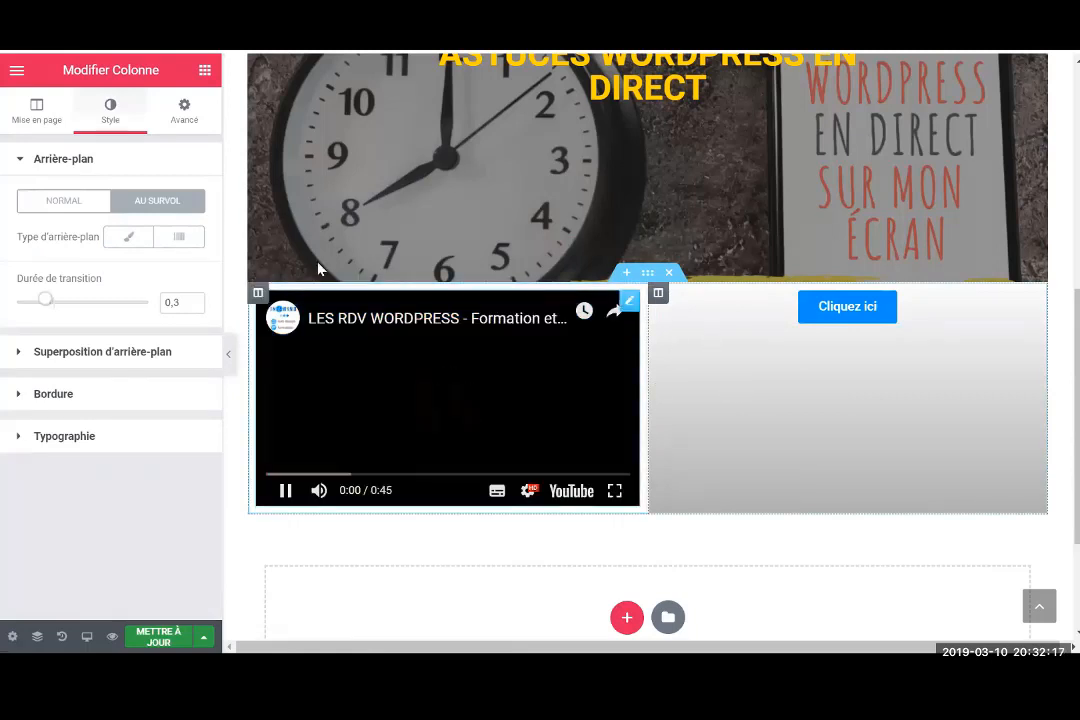
{"action": "left_click", "coordinate": [178, 236]}
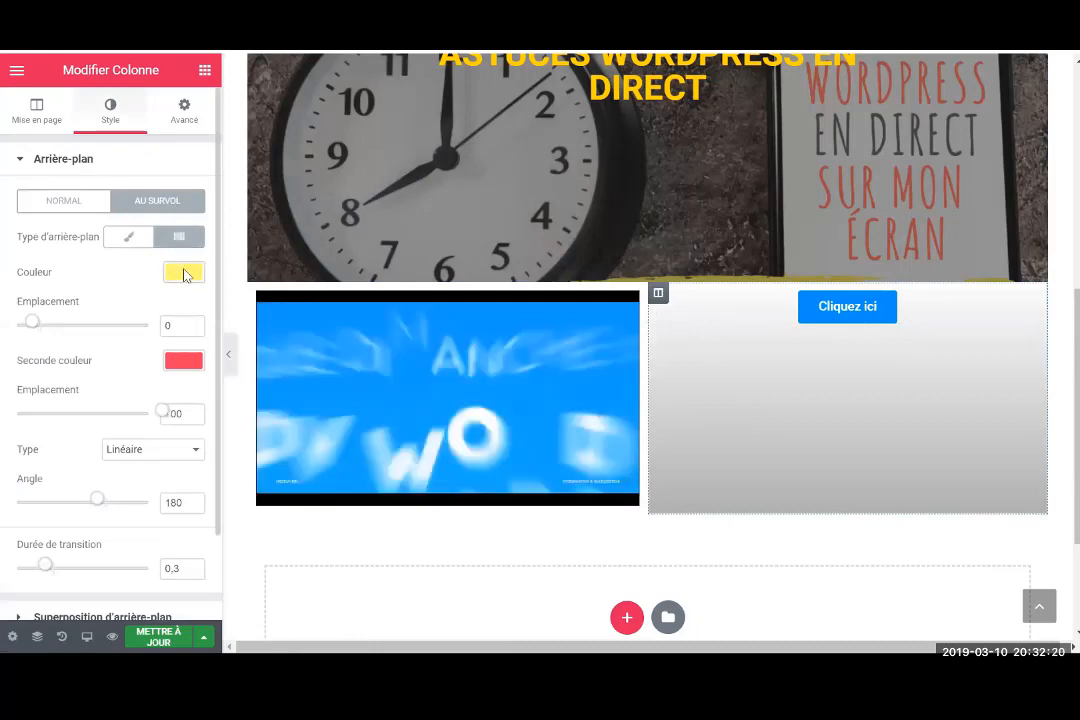
{"action": "left_click", "coordinate": [132, 236]}
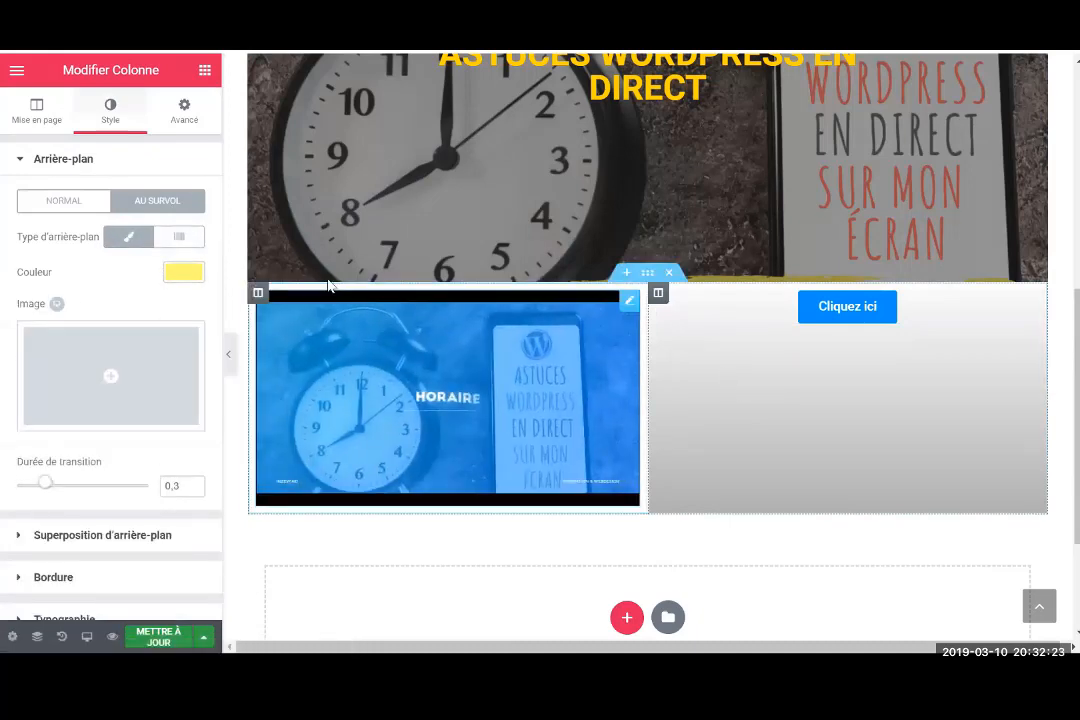
{"action": "left_click", "coordinate": [178, 236]}
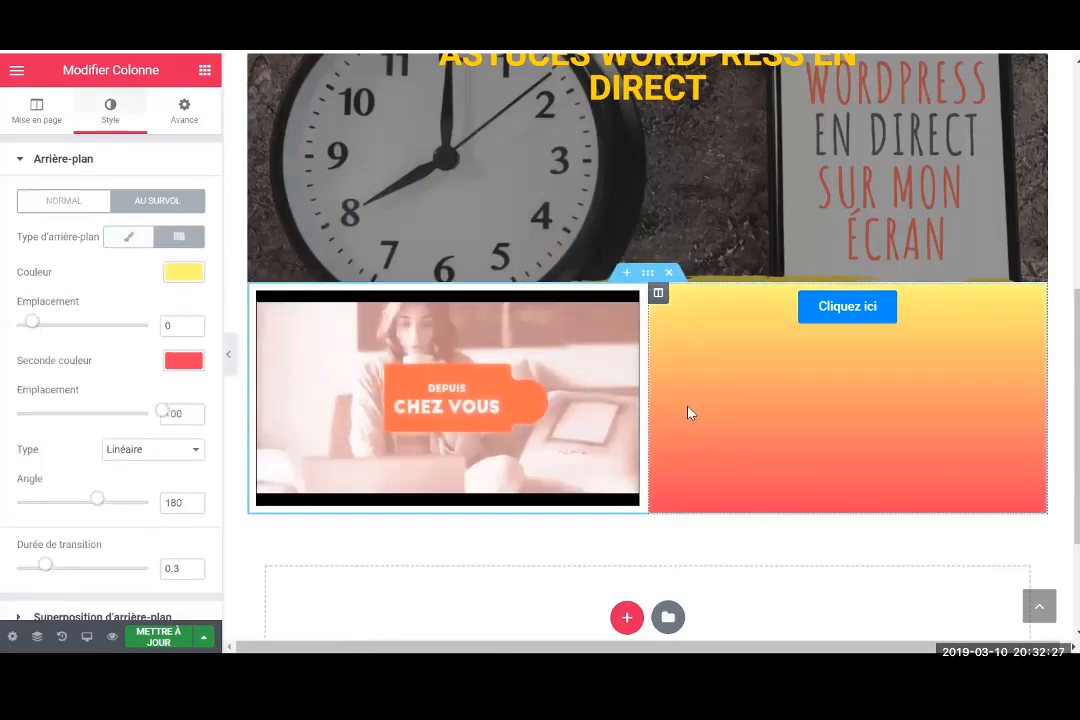
Set the vertical alignment (Alignement vertical) of the button column to Milieu
{"action": "left_click", "coordinate": [95, 160]}
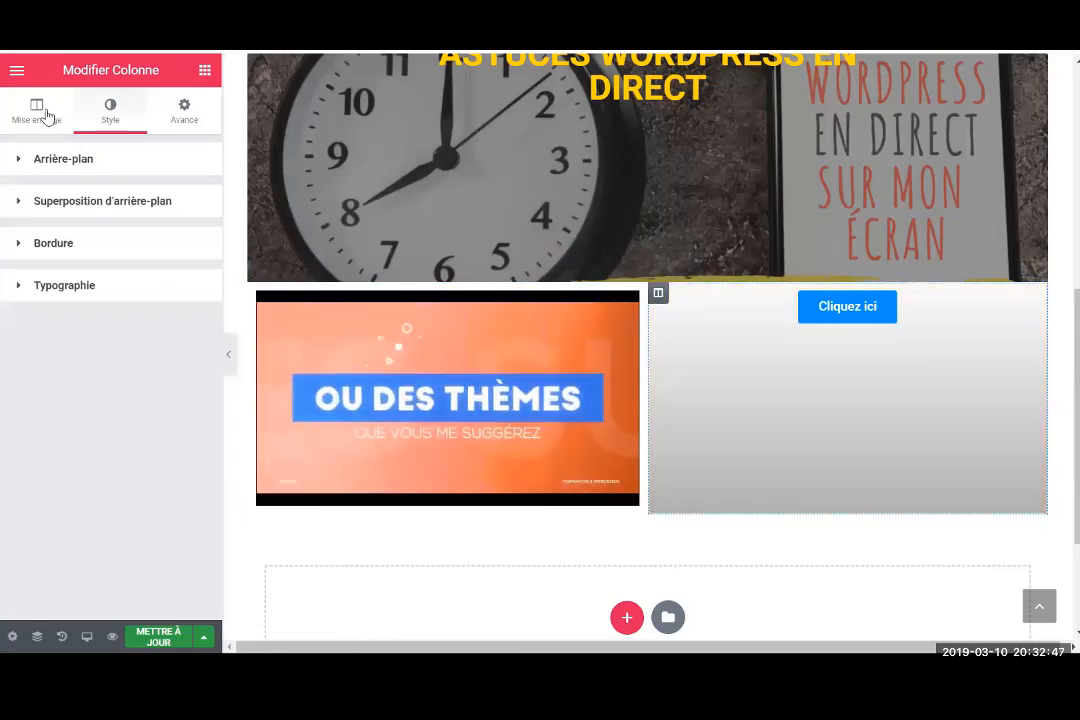
{"action": "left_click", "coordinate": [43, 112]}
{"action": "left_click", "coordinate": [160, 236]}
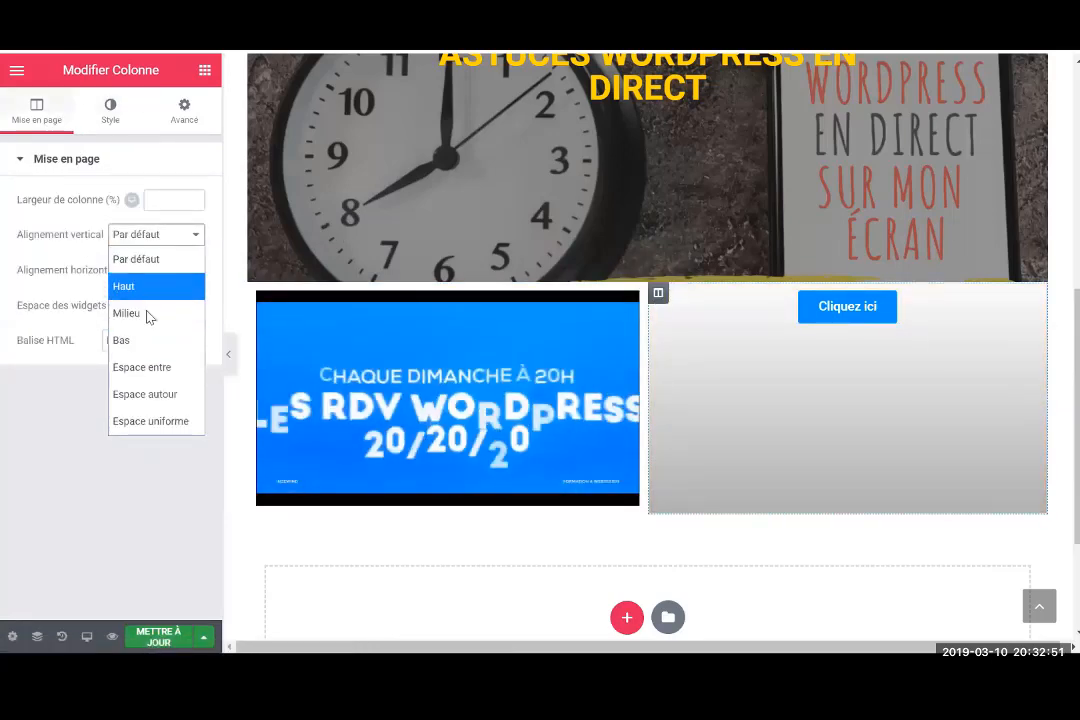
{"action": "left_click", "coordinate": [148, 313]}
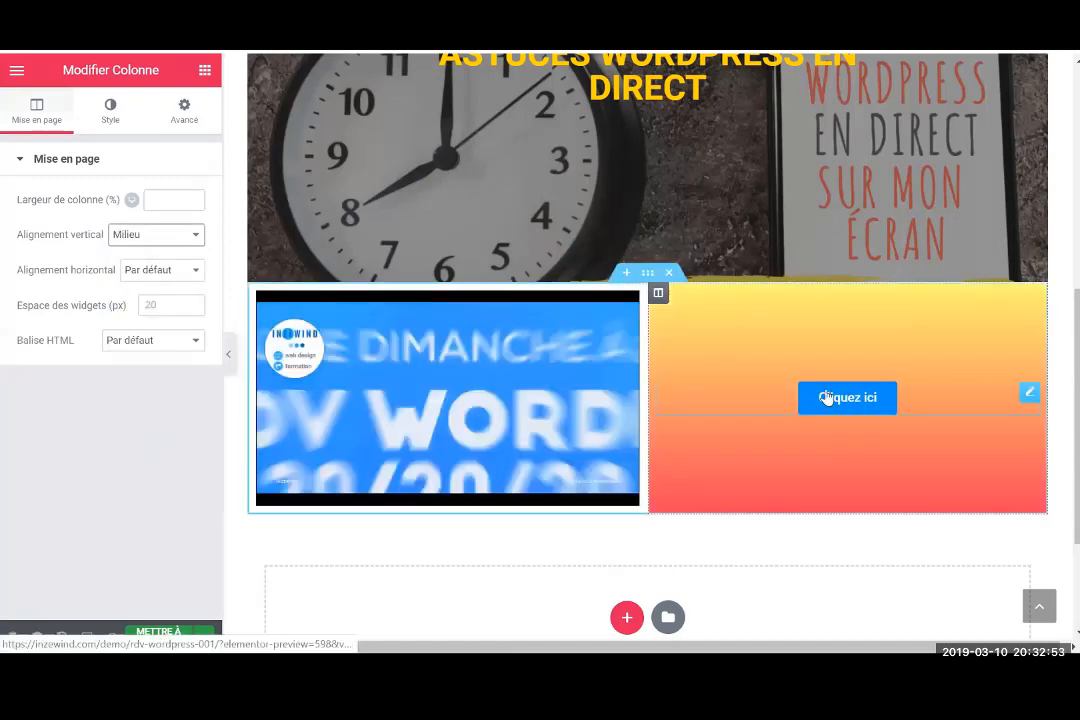
Set the size (Taille) of the Cliquez ici button to Très grand
{"action": "left_click", "coordinate": [1030, 392]}
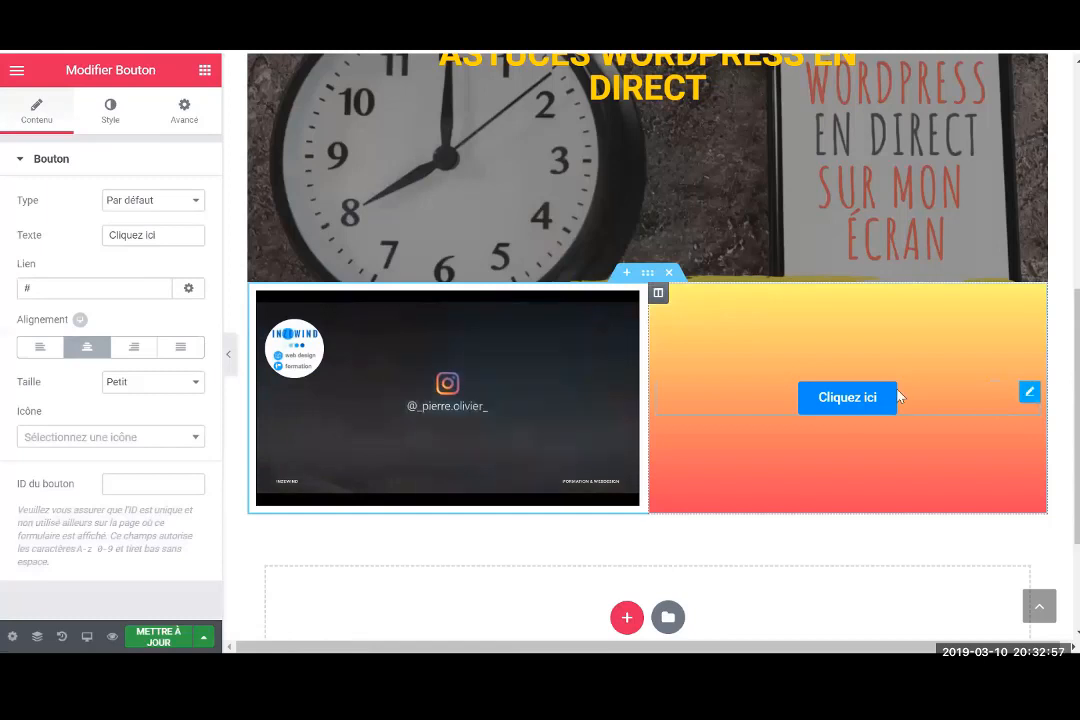
{"action": "left_click", "coordinate": [189, 386]}
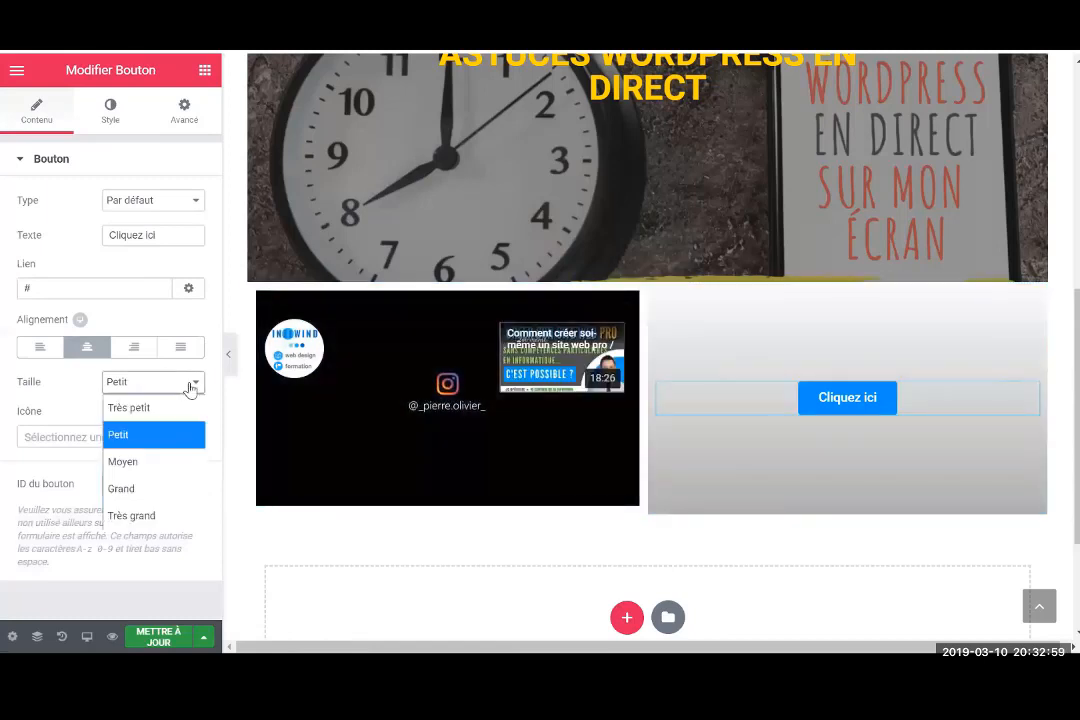
{"action": "left_click", "coordinate": [151, 516]}
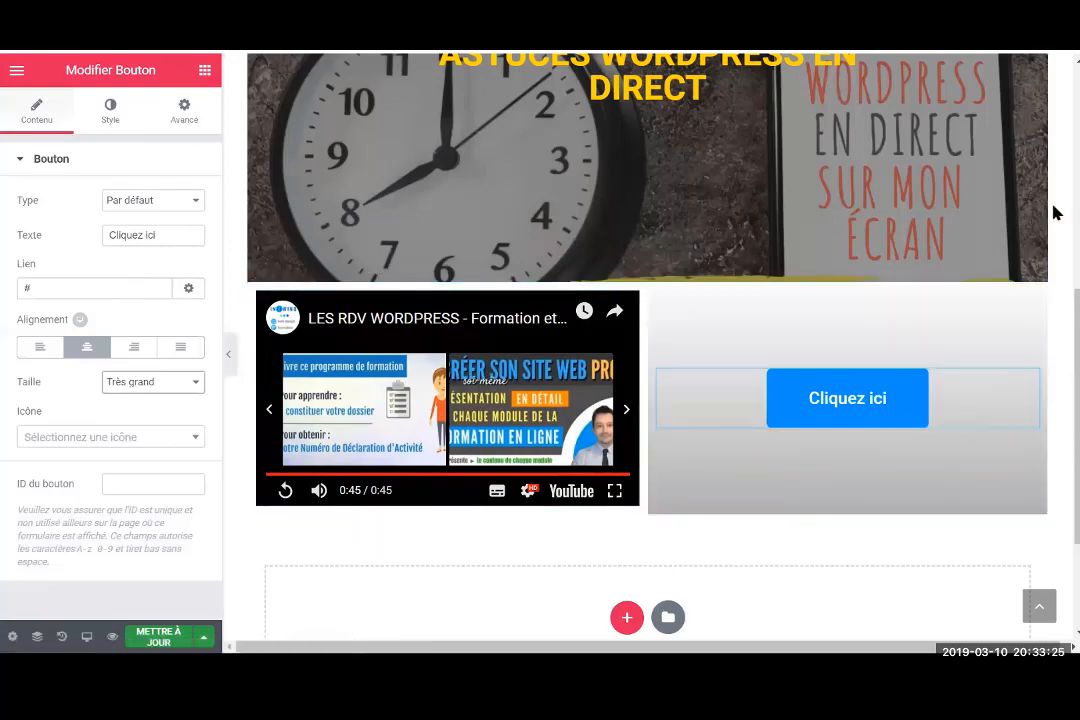
Change the button's text to "inscrivez-vous"
{"action": "scroll", "coordinate": [1054, 302], "scroll_direction": "up", "scroll_amount": 5}
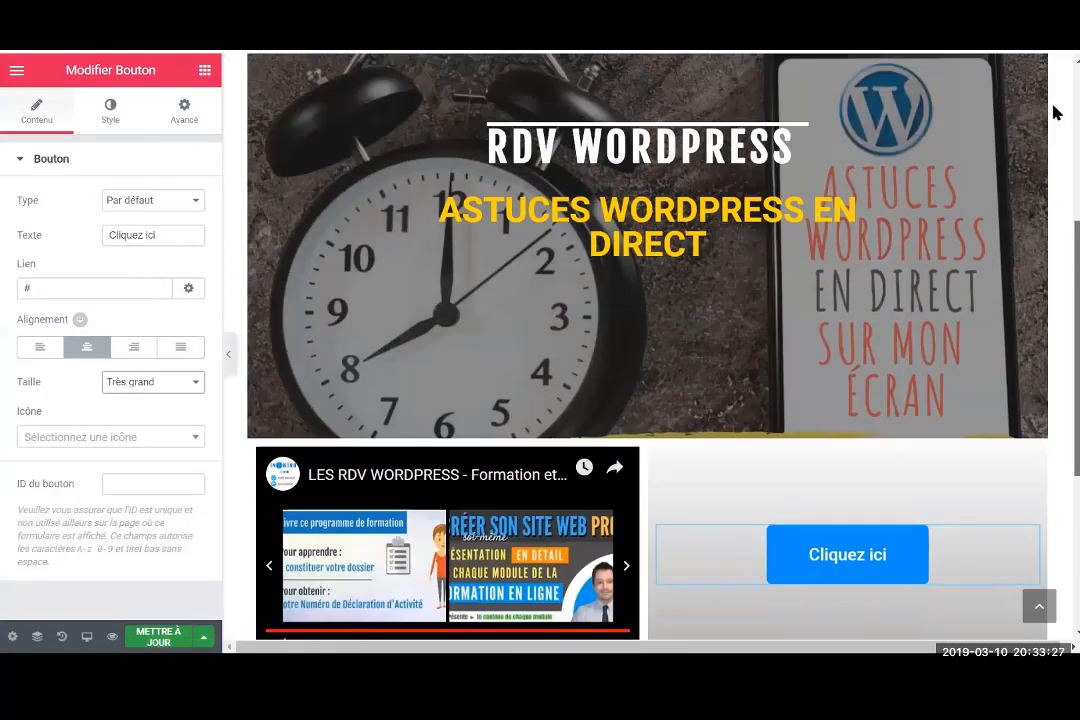
{"action": "scroll", "coordinate": [1054, 193], "scroll_direction": "down", "scroll_amount": 6}
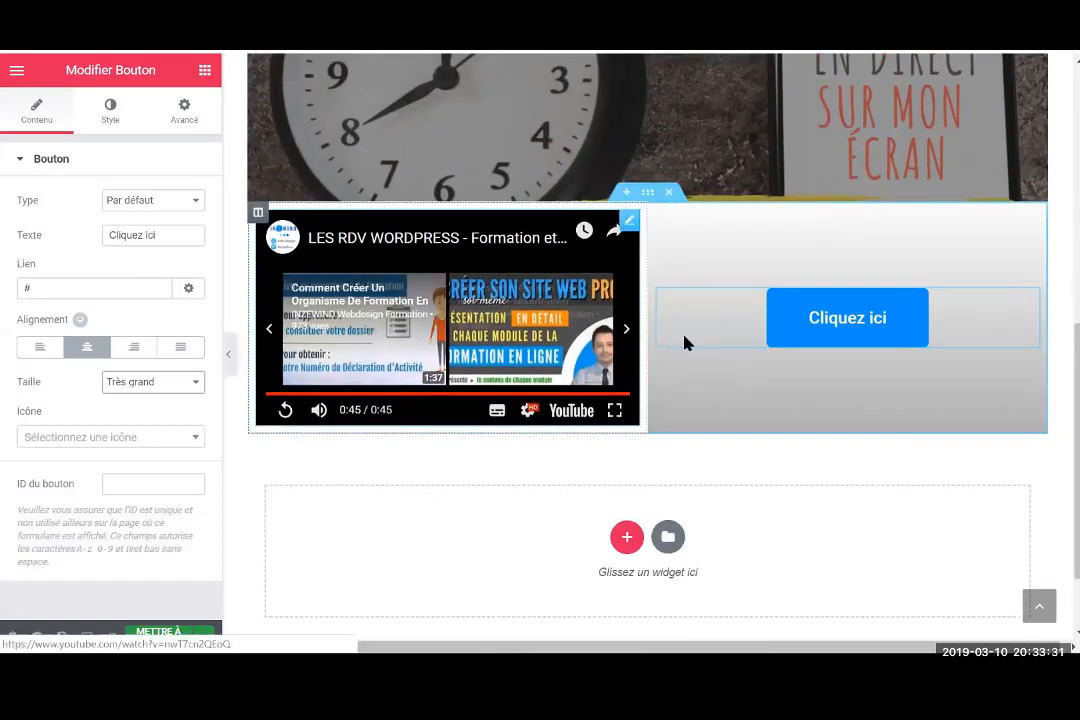
{"action": "left_click", "coordinate": [855, 320]}
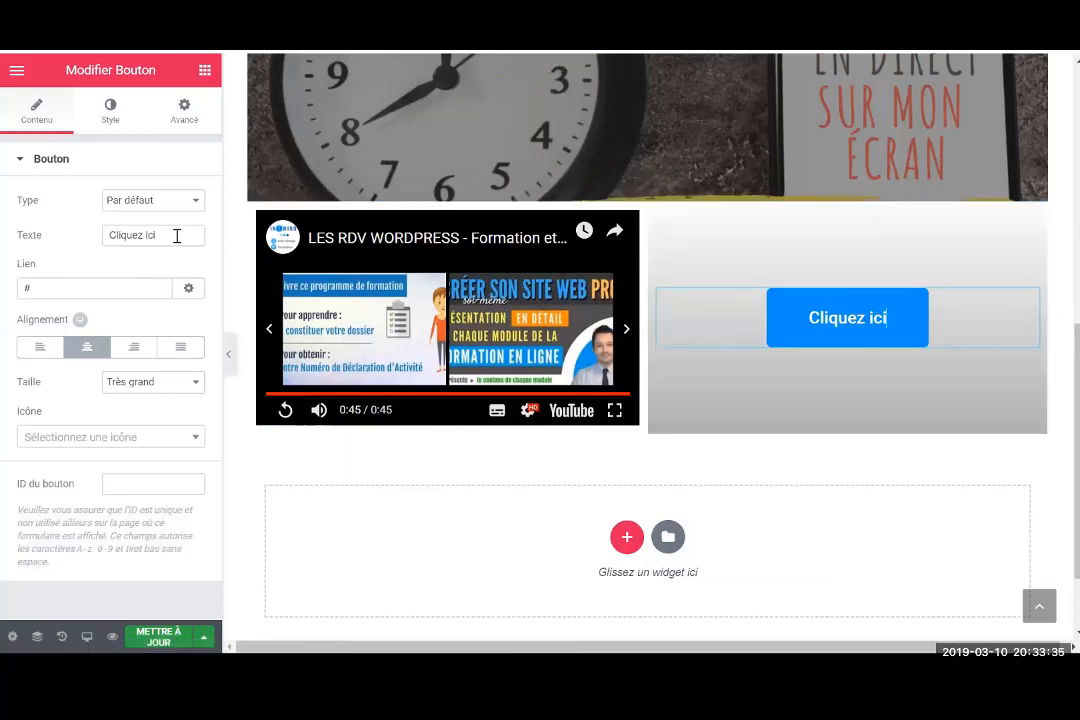
{"action": "left_click_drag", "start_coordinate": [177, 236], "coordinate": [26, 234]}
{"action": "type", "text": "insc"}
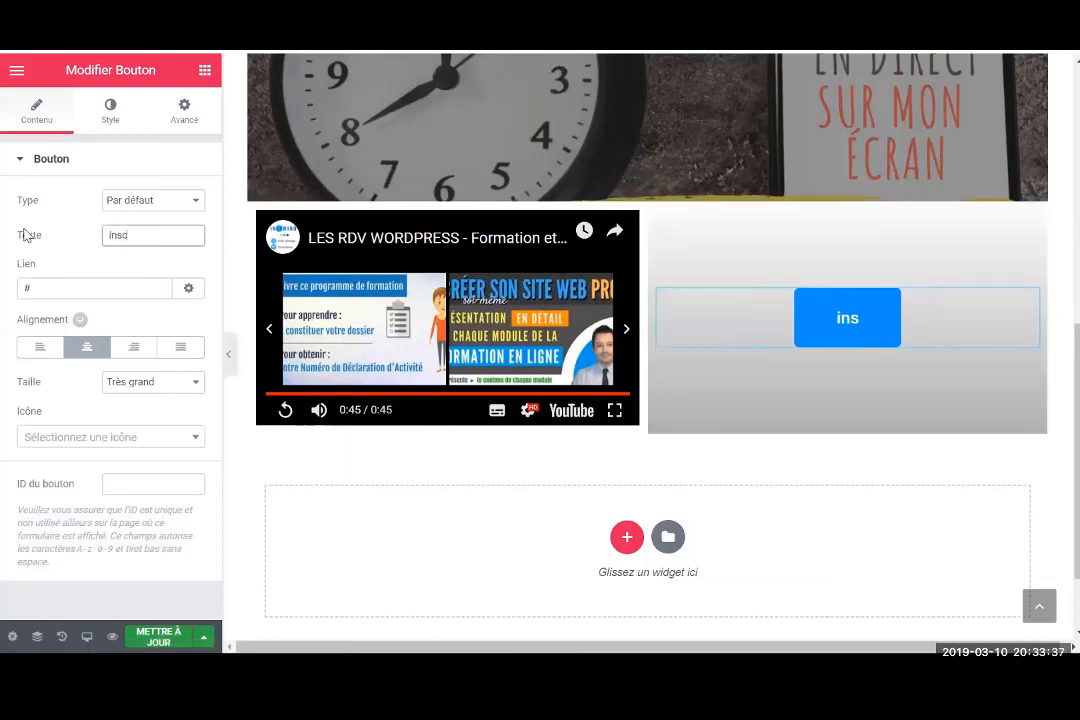
{"action": "type", "text": "rivez-vous"}
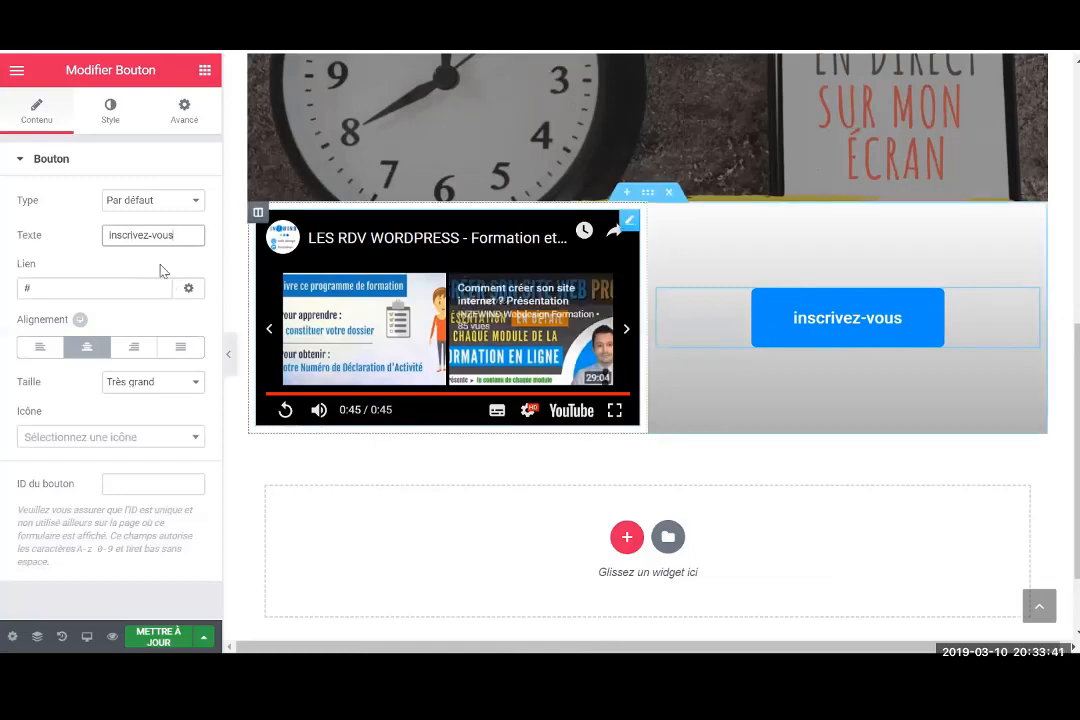
{"action": "left_click", "coordinate": [26, 287]}
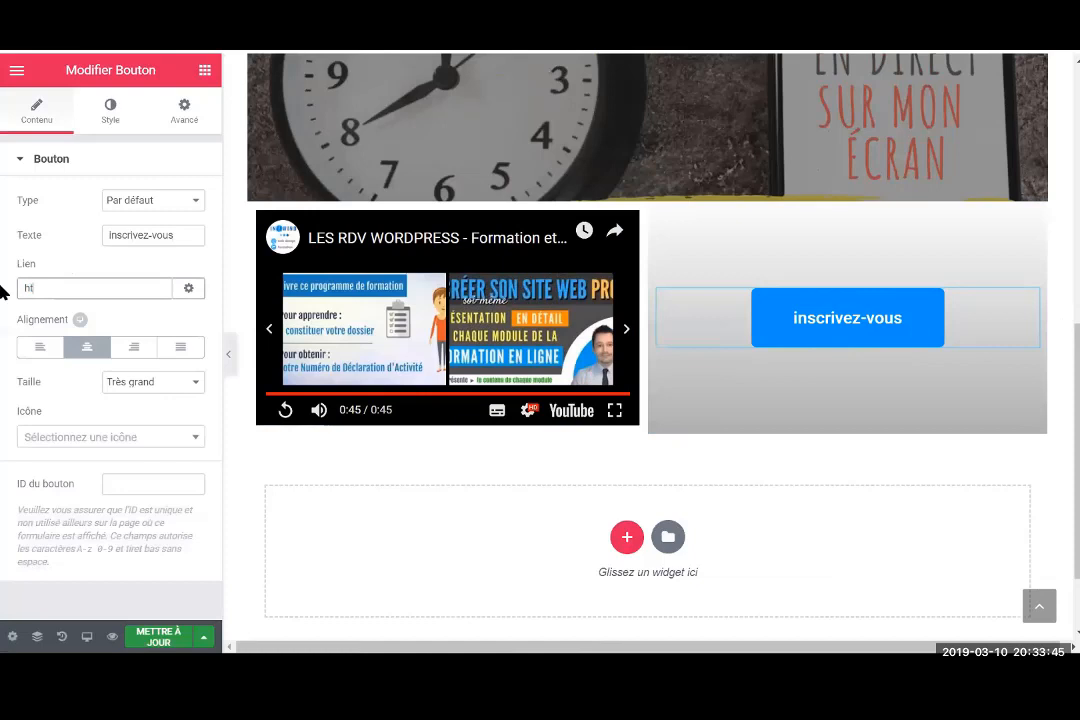
{"action": "type", "text": "htpps://......"}
{"action": "left_click_drag", "start_coordinate": [27, 297], "coordinate": [1, 300]}
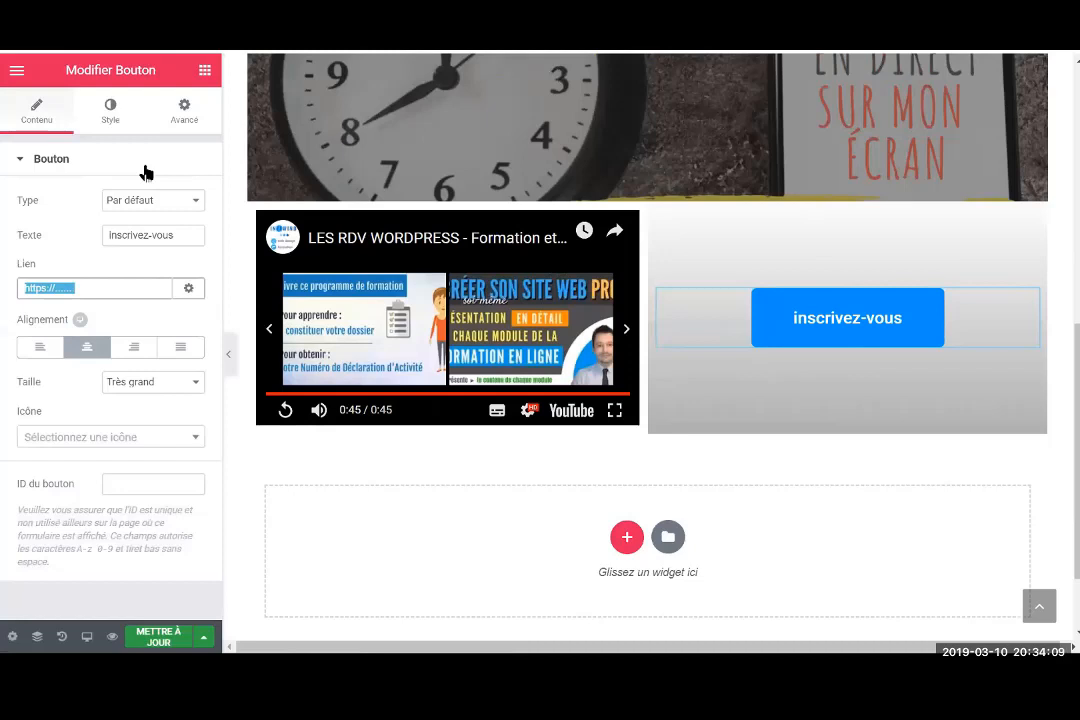
Look at the button's style settings and open the advanced settings (Avancé) of the RDV WORDPRESS heading
{"action": "left_click", "coordinate": [113, 114]}
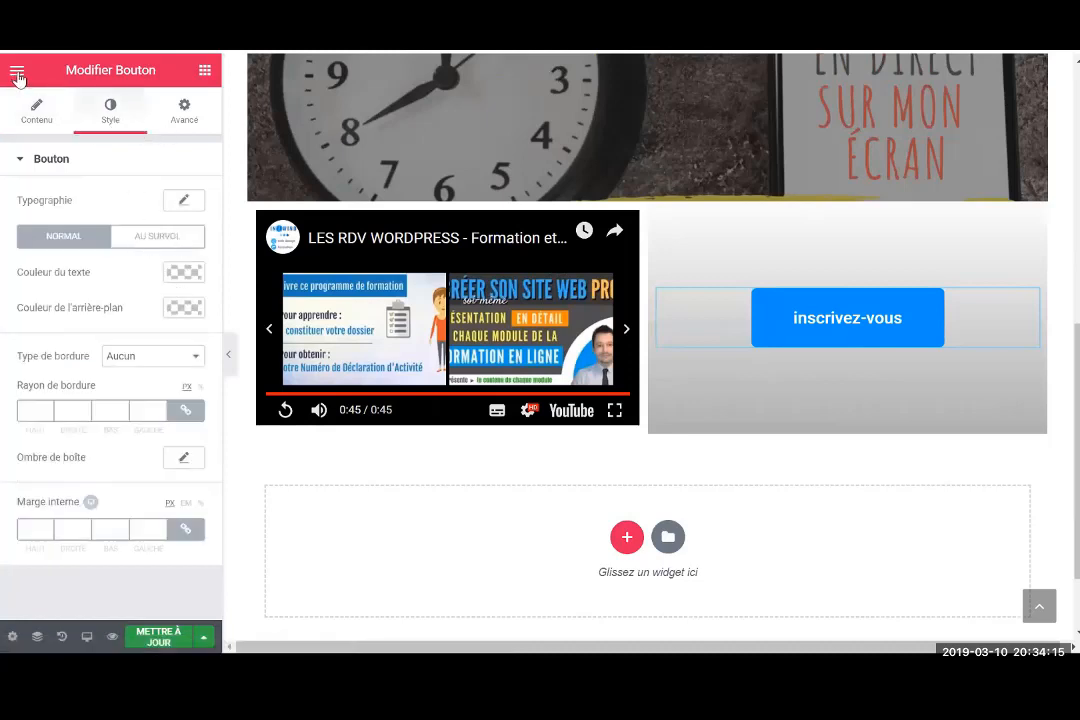
{"action": "scroll", "coordinate": [1053, 222], "scroll_direction": "up", "scroll_amount": 5}
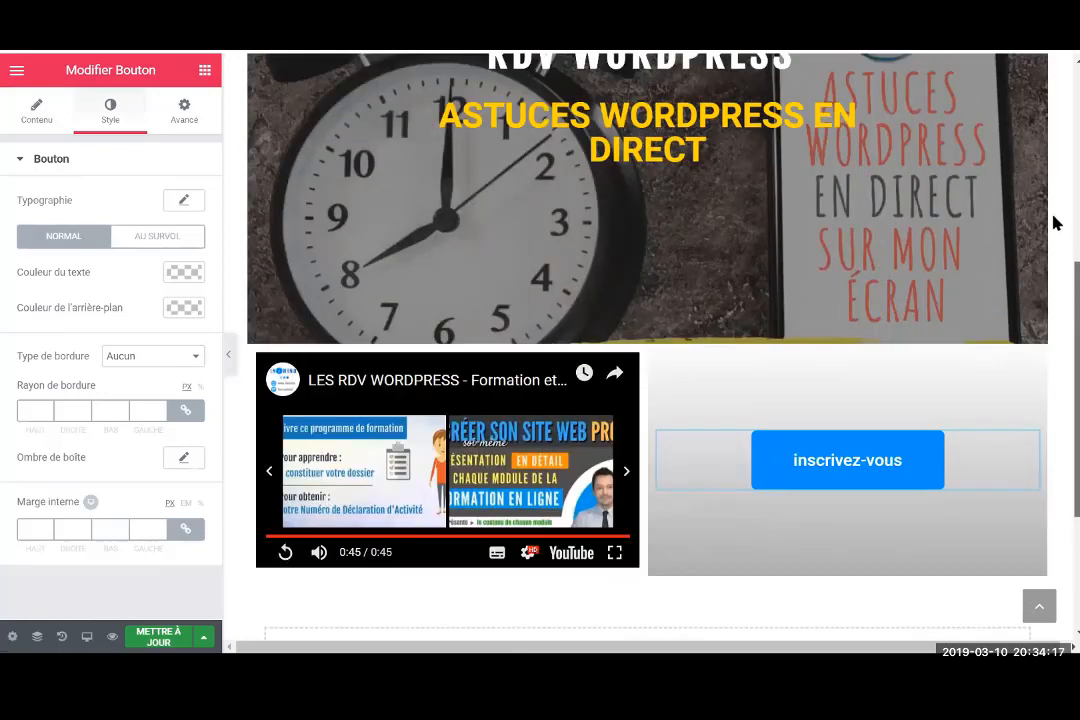
{"action": "scroll", "coordinate": [1053, 161], "scroll_direction": "down", "scroll_amount": 3}
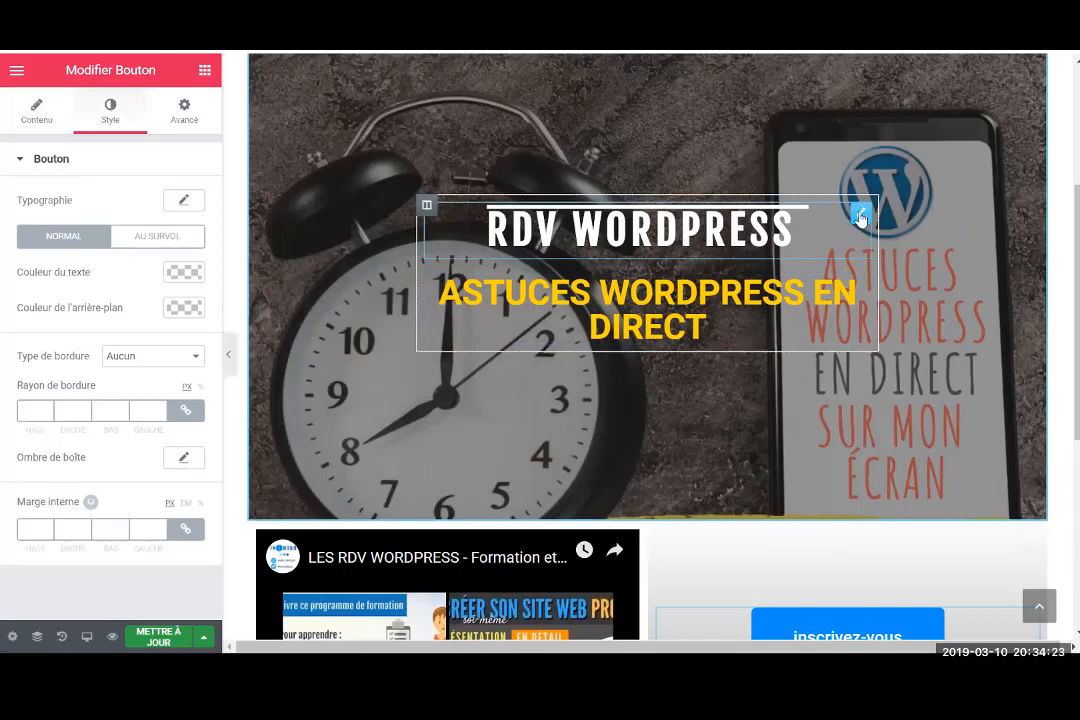
{"action": "left_click", "coordinate": [861, 216]}
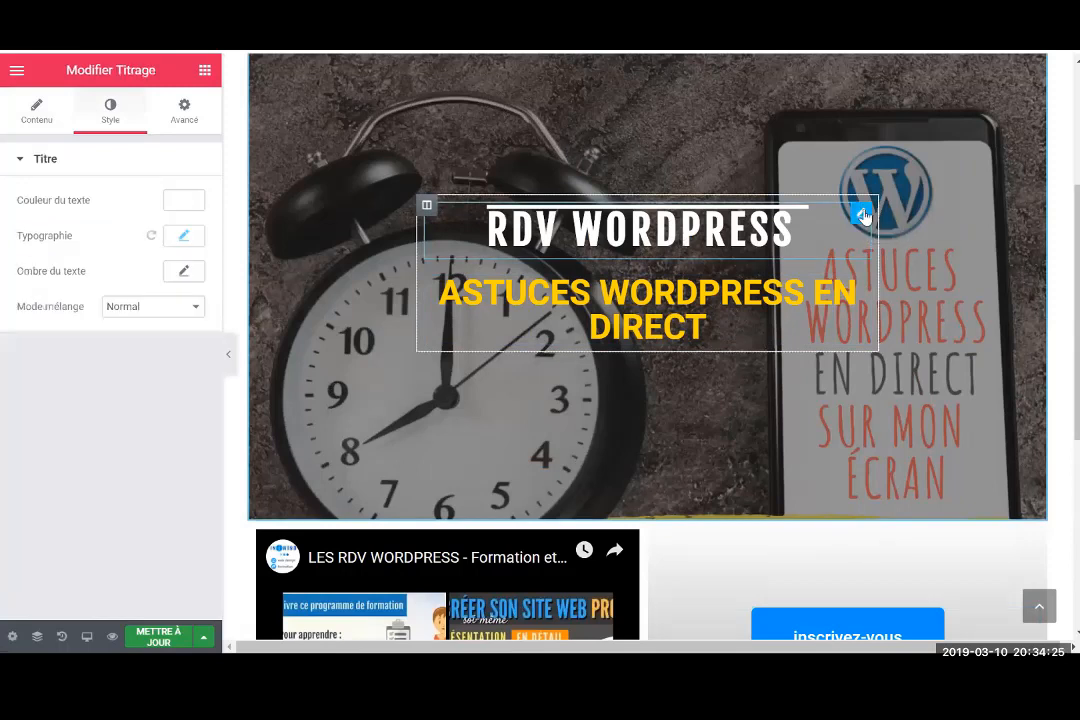
{"action": "left_click", "coordinate": [185, 110]}
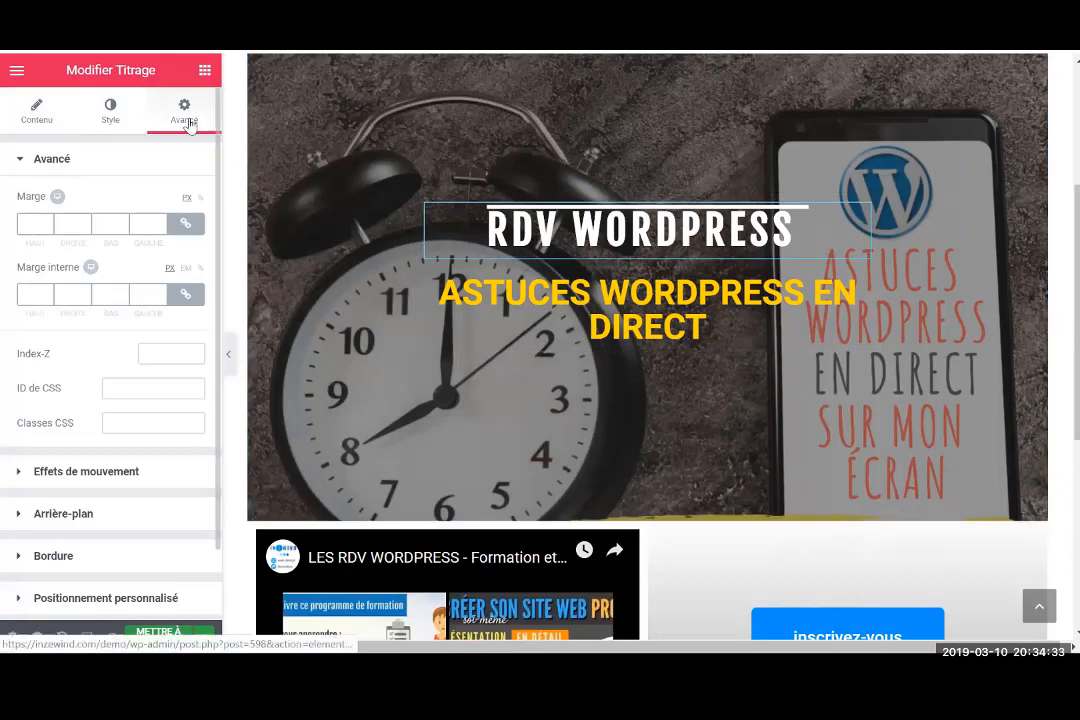
Insert an Espaceur widget between the RDV WORDPRESS and ASTUCES WORDPRESS EN DIRECT headings
{"action": "left_click", "coordinate": [204, 70]}
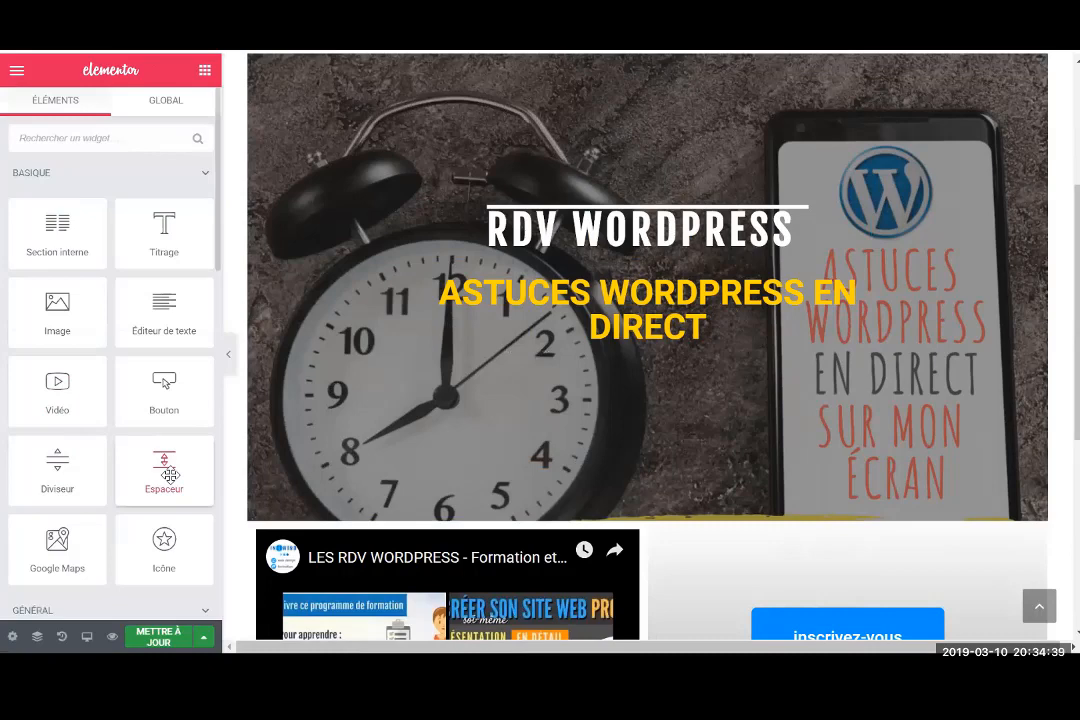
{"action": "left_click_drag", "start_coordinate": [169, 475], "coordinate": [513, 259]}
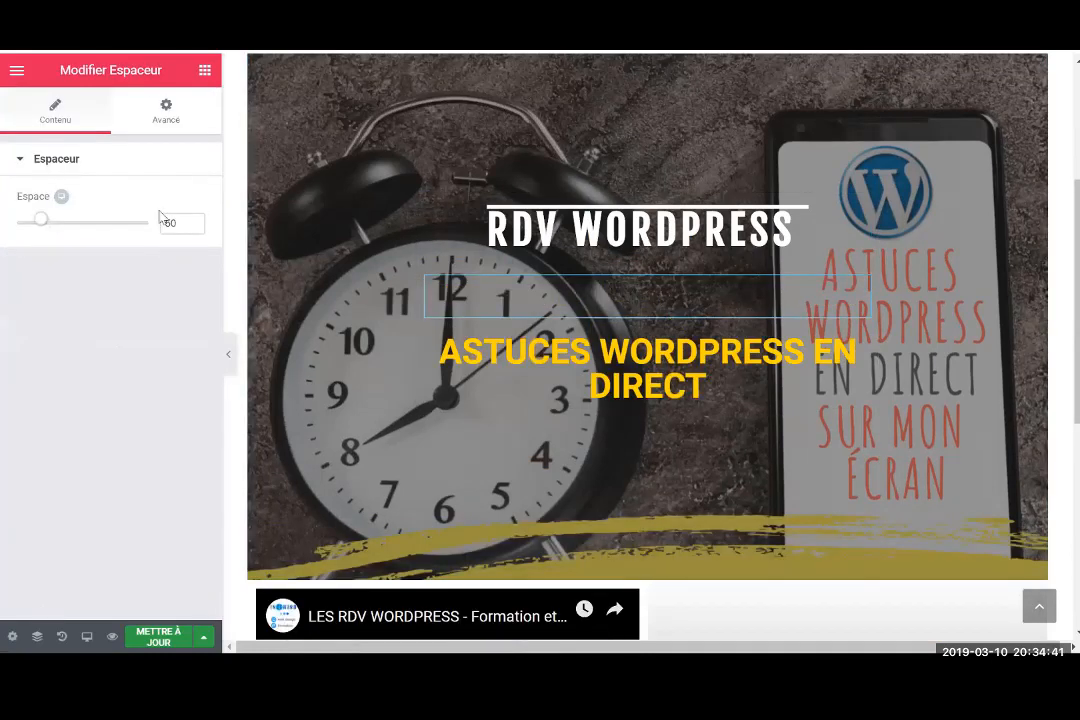